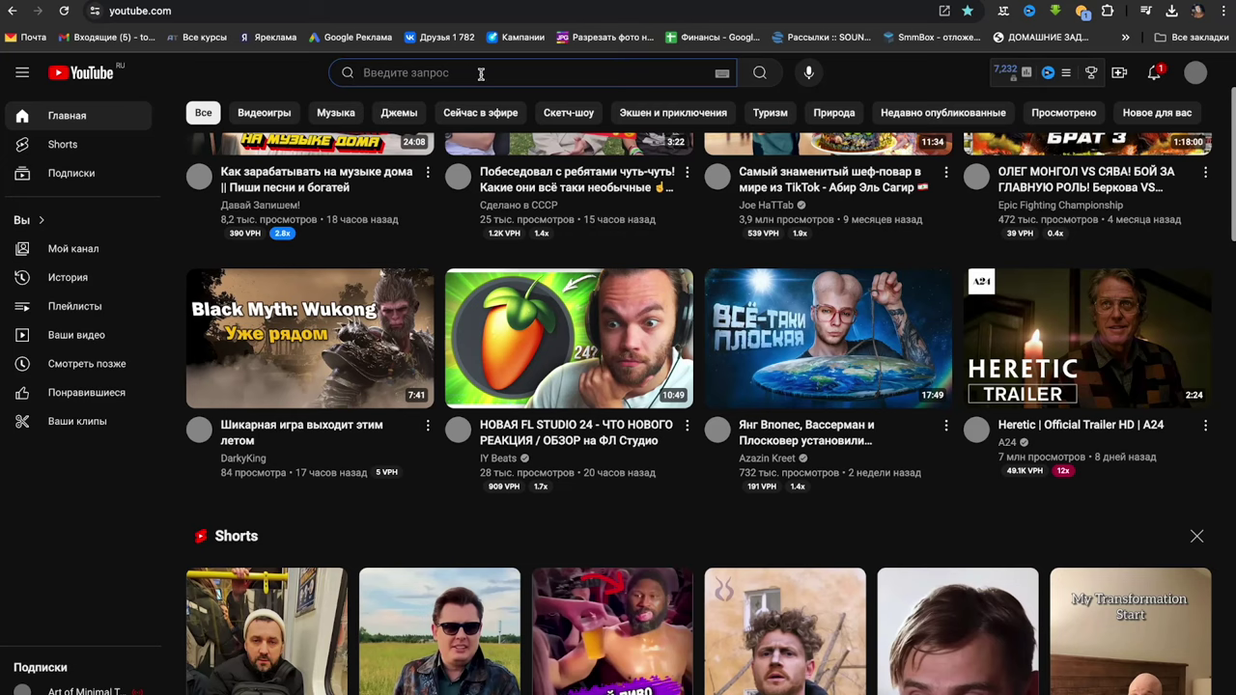
# Search YouTube for 'timelapse' and open the Peanut Time Lapse short
pyautogui.write('timel')
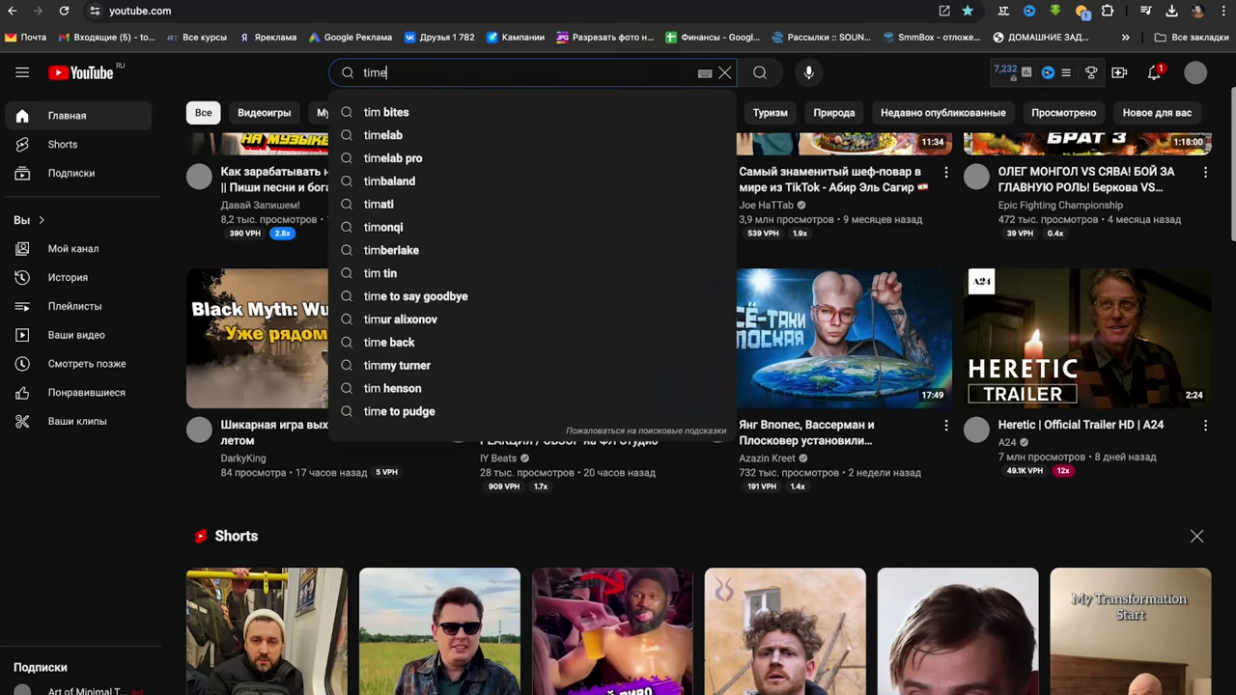
pyautogui.write('apse')
pyautogui.press('Return')
pyautogui.click(473, 598)
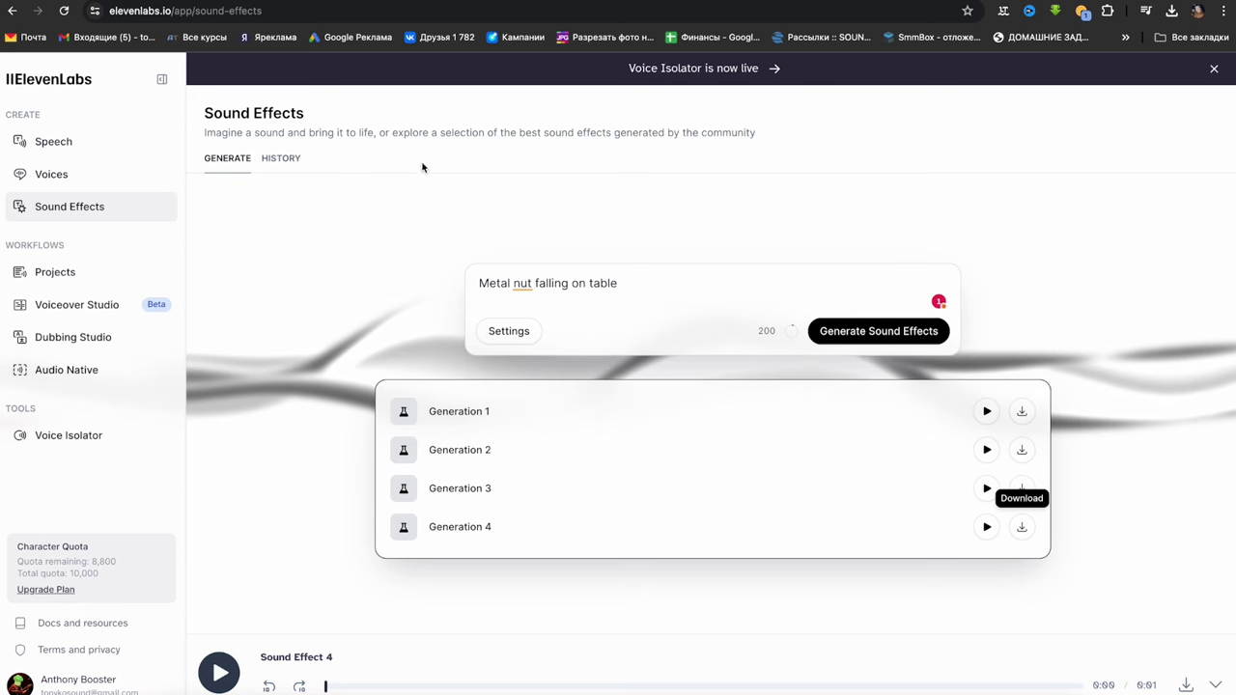
# Look over the ElevenLabs Speech and Voices pages, then return to Sound Effects
pyautogui.click(182, 11)
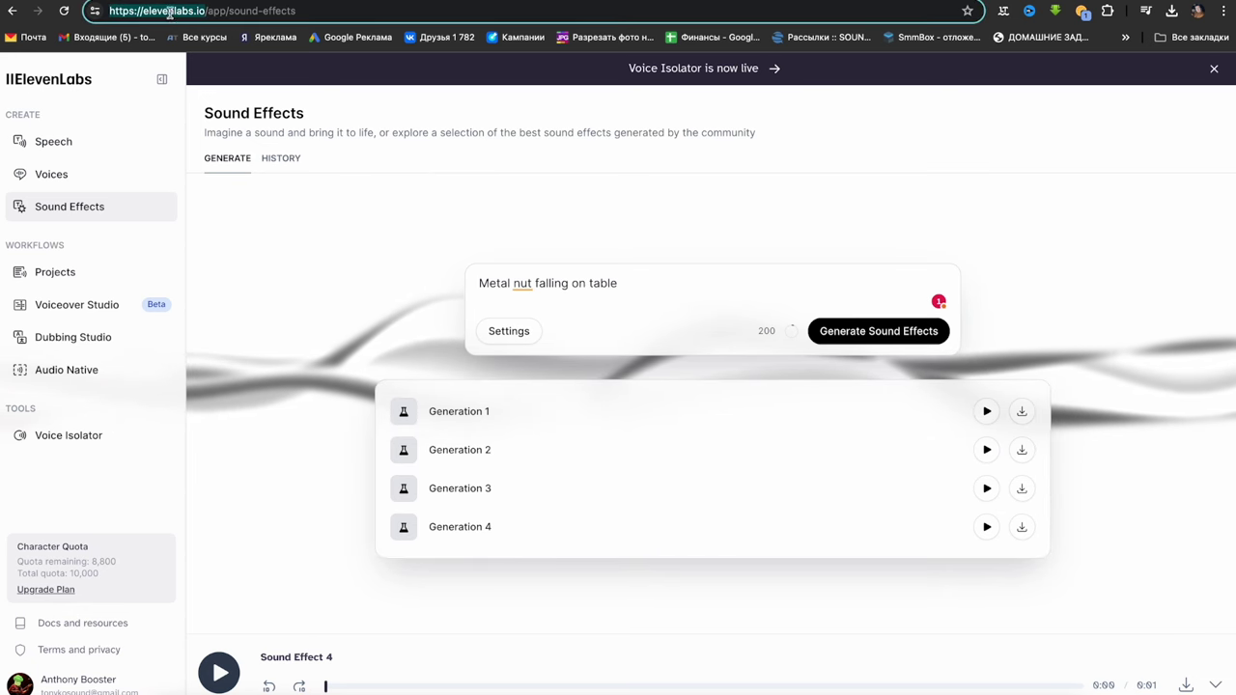
pyautogui.click(342, 202)
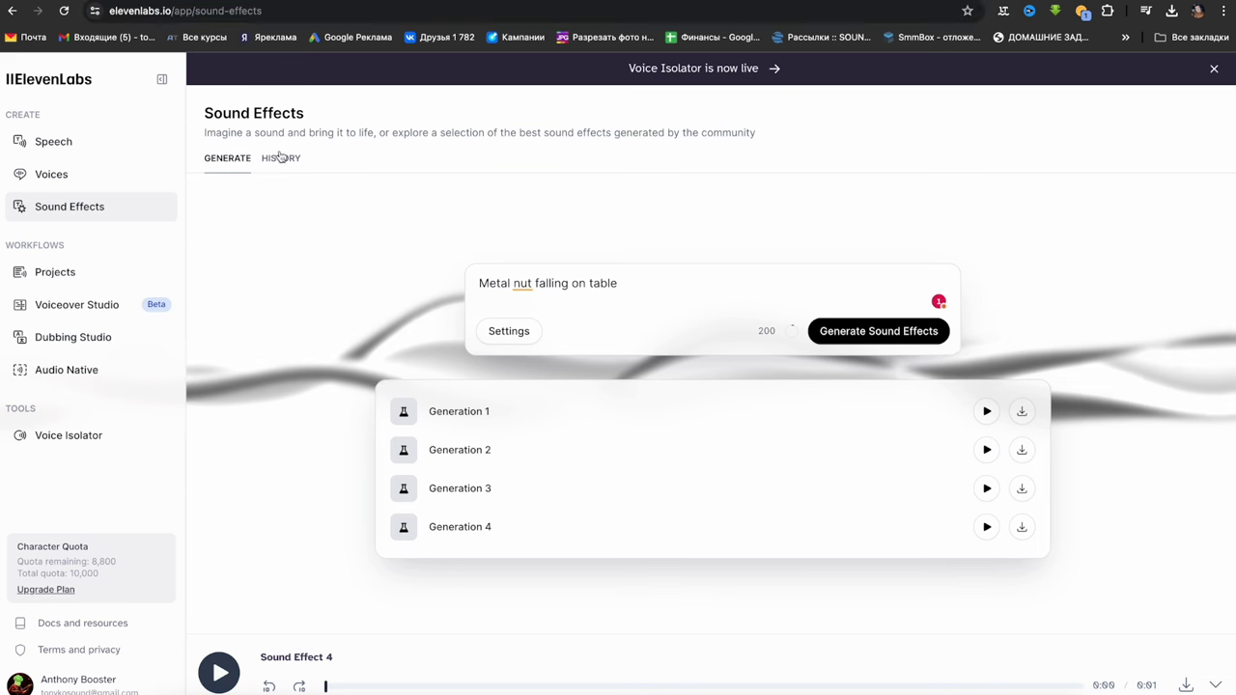
pyautogui.click(43, 150)
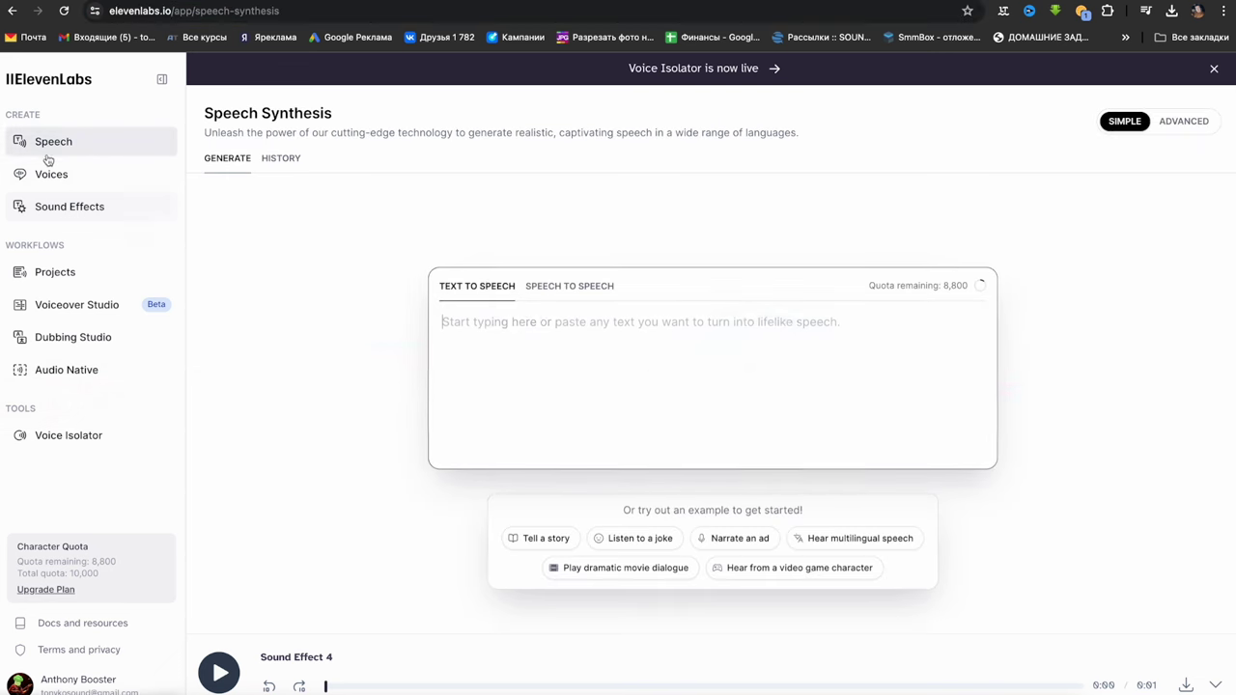
pyautogui.click(37, 174)
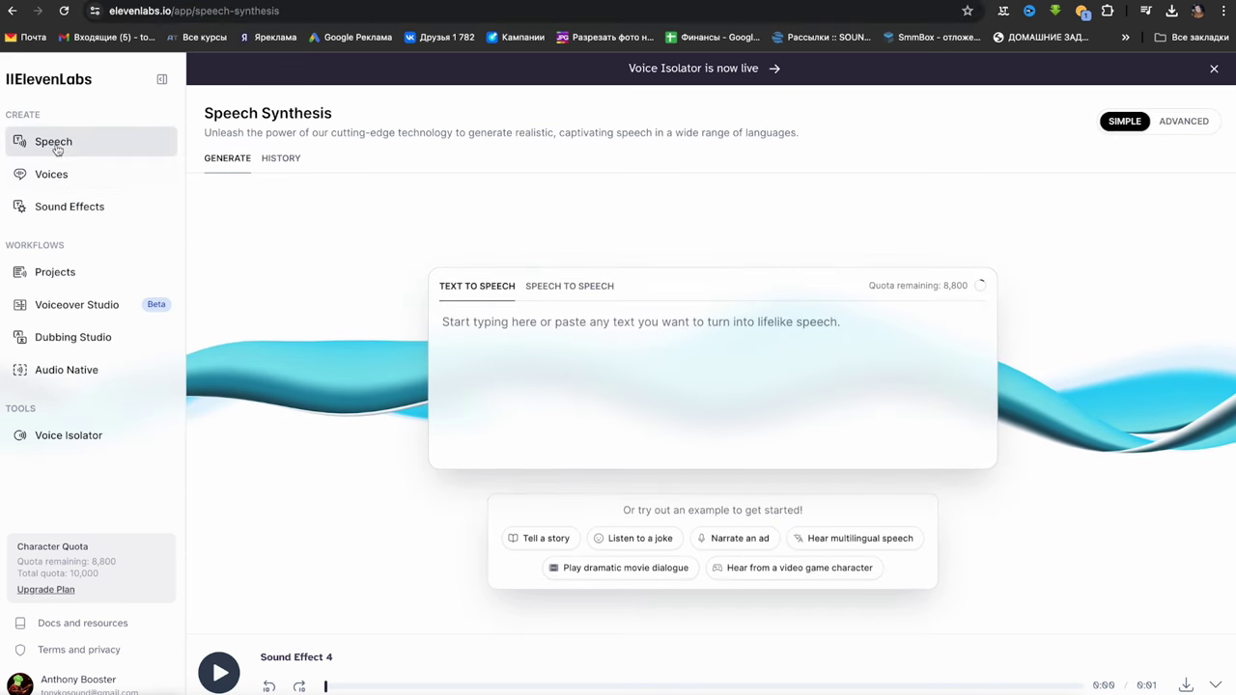
pyautogui.click(56, 206)
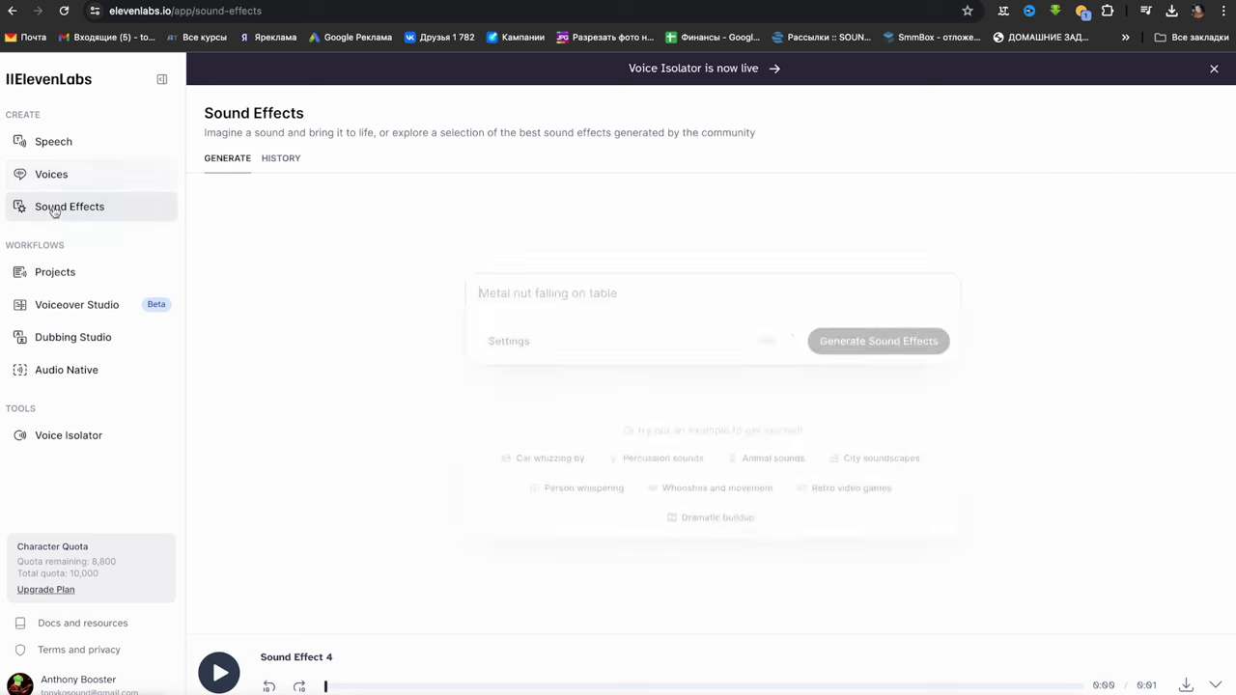
# Delete the old 'Metal nut falling on table' prompt and bring Soundly forward
pyautogui.moveTo(706, 287); pyautogui.dragTo(97, 207)
pyautogui.press('BackSpace')
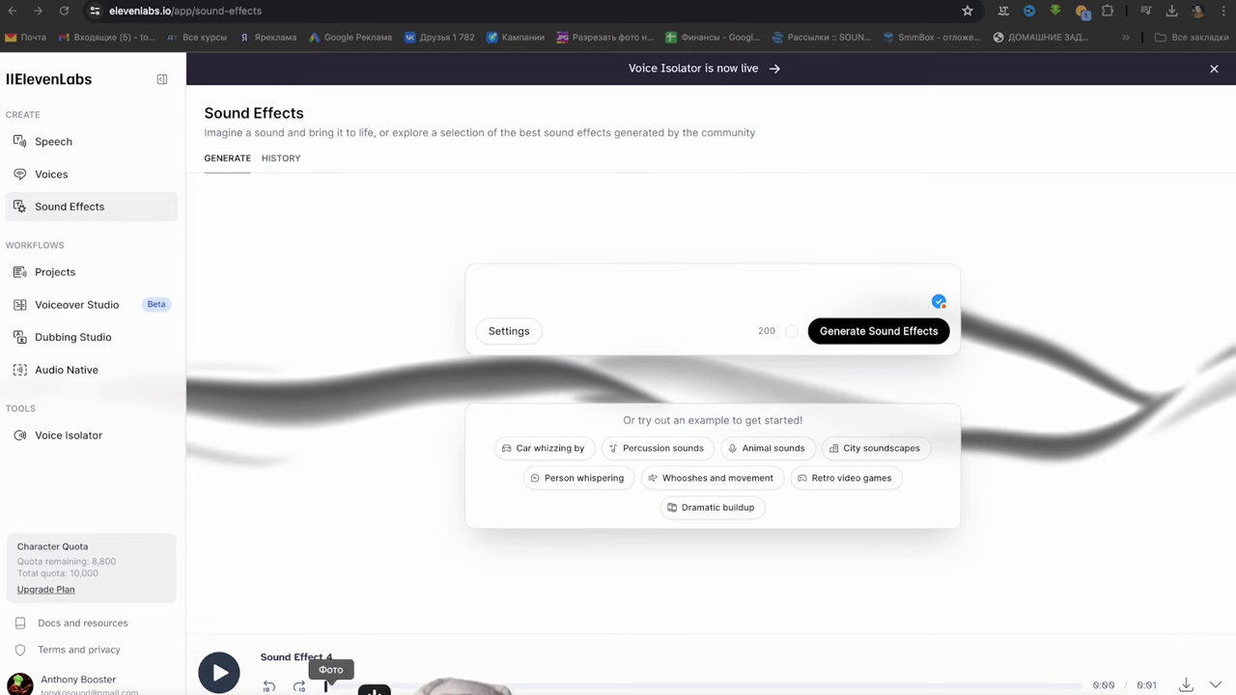
pyautogui.click(340, 688)
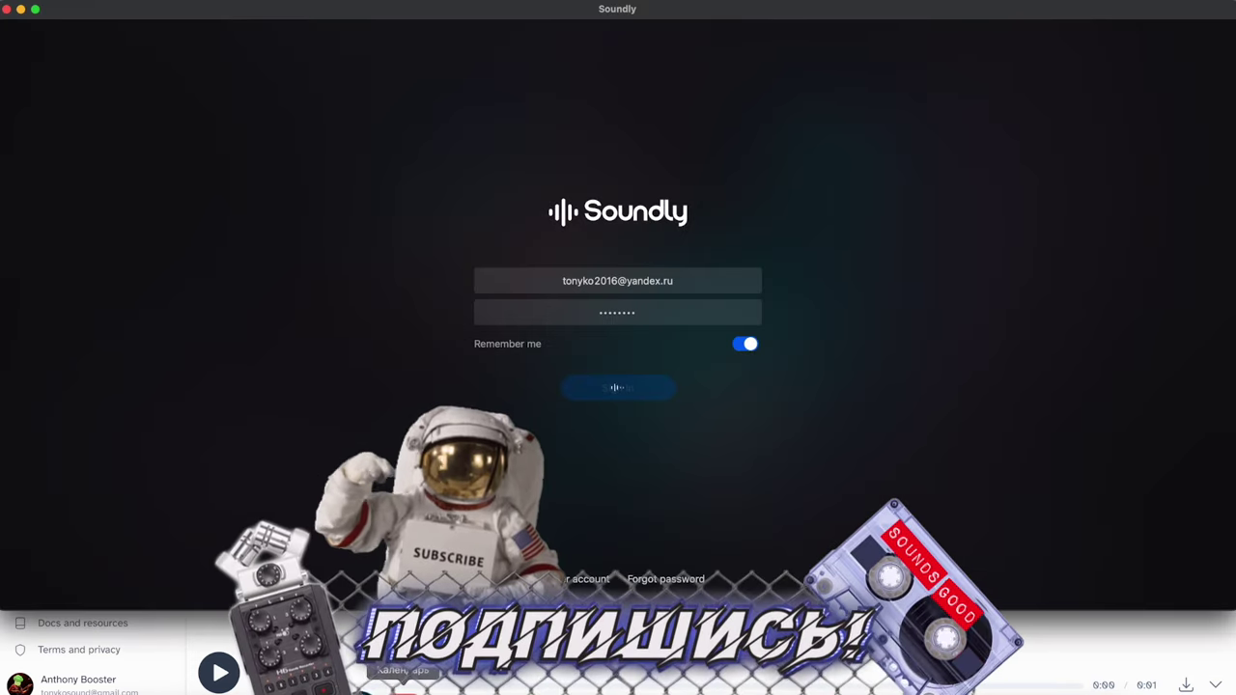
# Search Soundly for 'metal drop table' and audition coin and steel tweezers drop results
pyautogui.click(215, 38)
pyautogui.write('m')
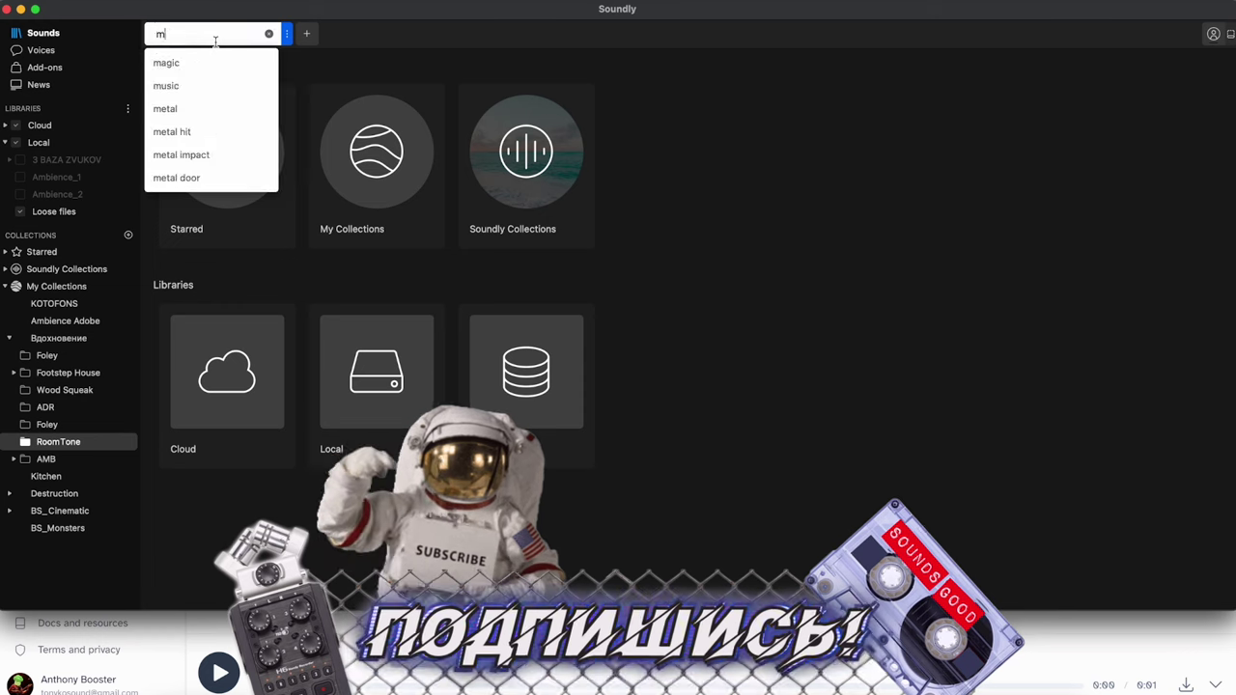
pyautogui.write('etal ')
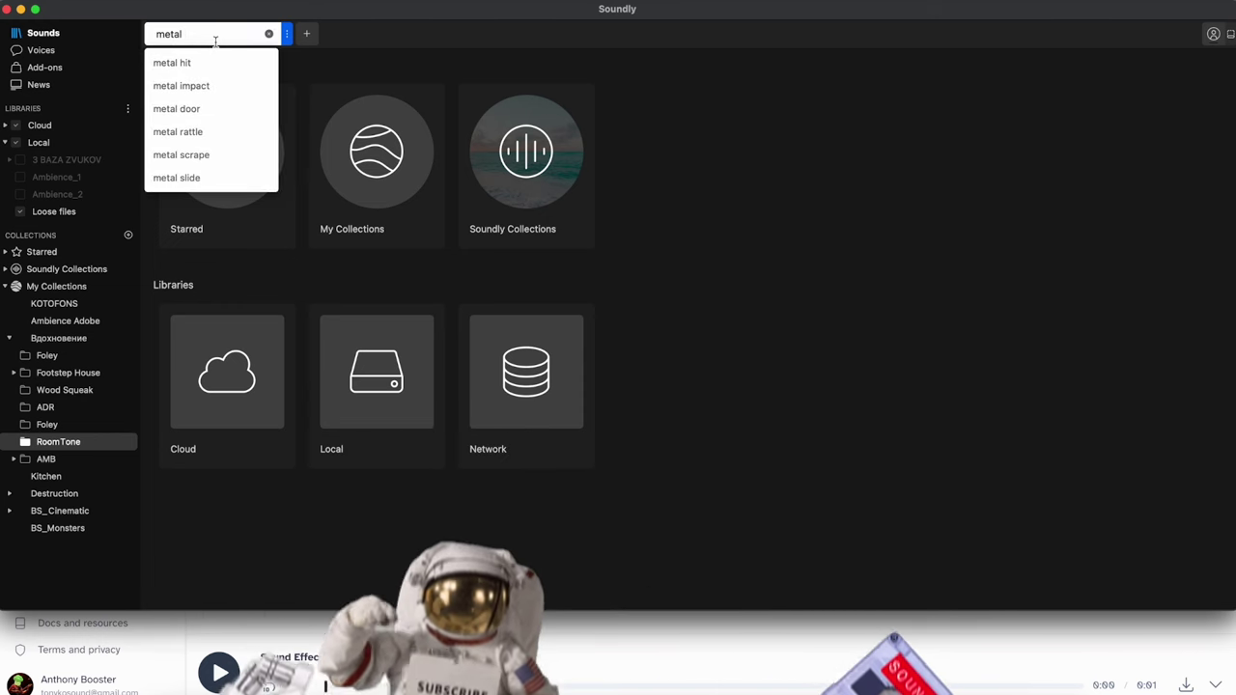
pyautogui.write('drop table')
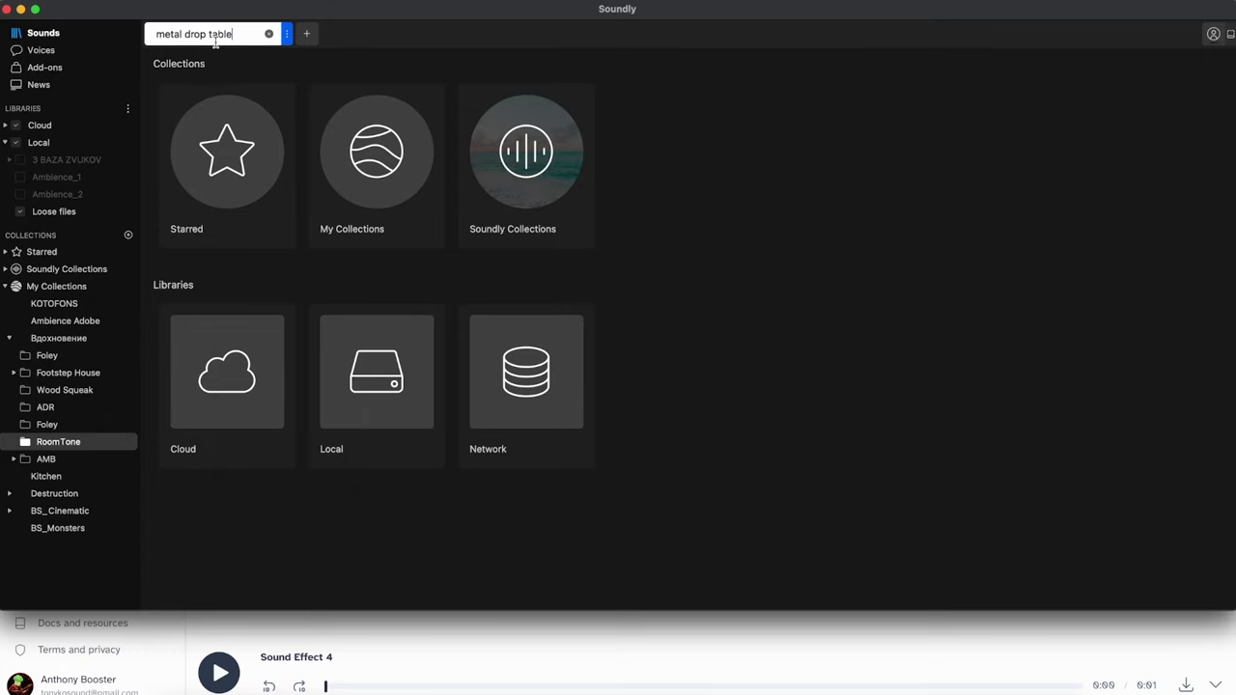
pyautogui.press('Return')
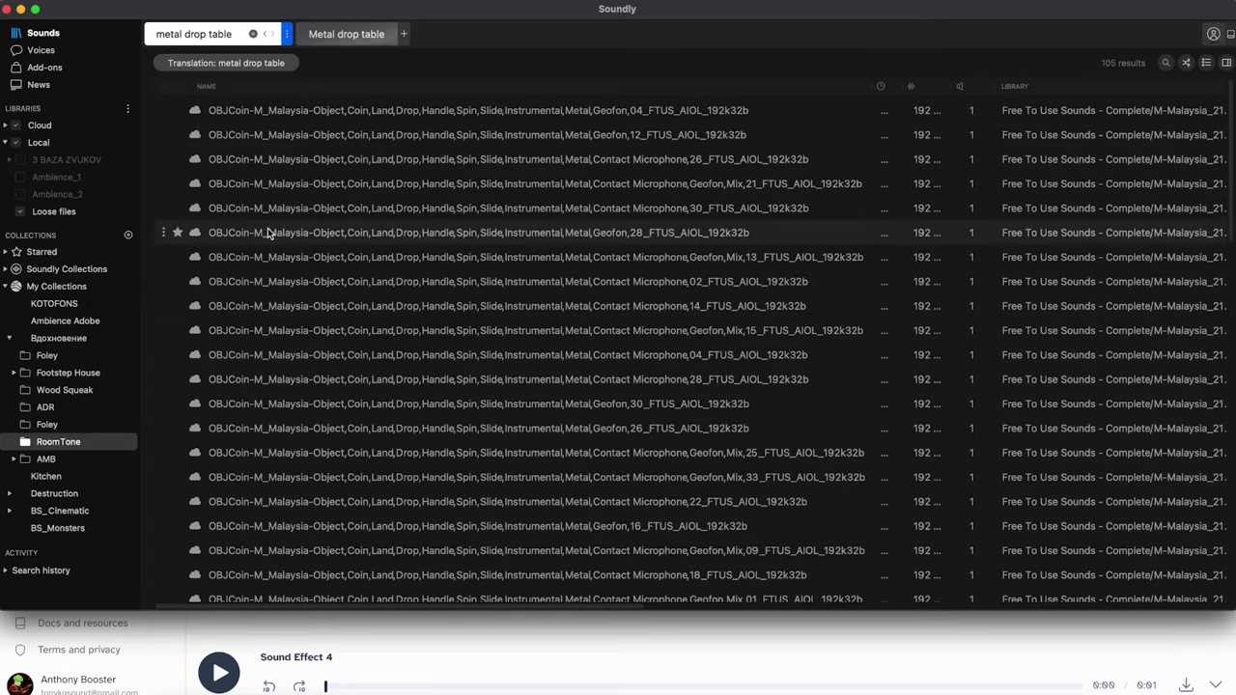
pyautogui.click(289, 159)
pyautogui.scroll(-5, 367, 290)
pyautogui.click(367, 334)
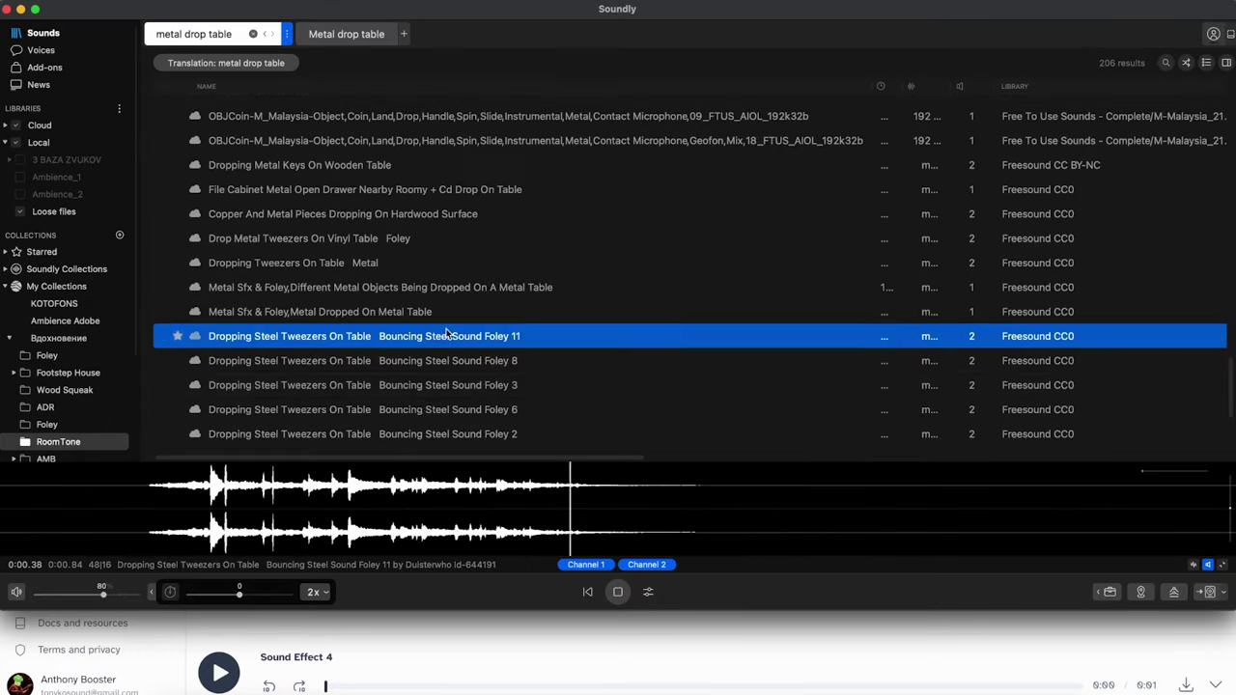
pyautogui.click(386, 431)
# Audition more coin recordings, ending on Coins Hitting Table, then hide Soundly
pyautogui.scroll(-2, 405, 437)
pyautogui.click(382, 336)
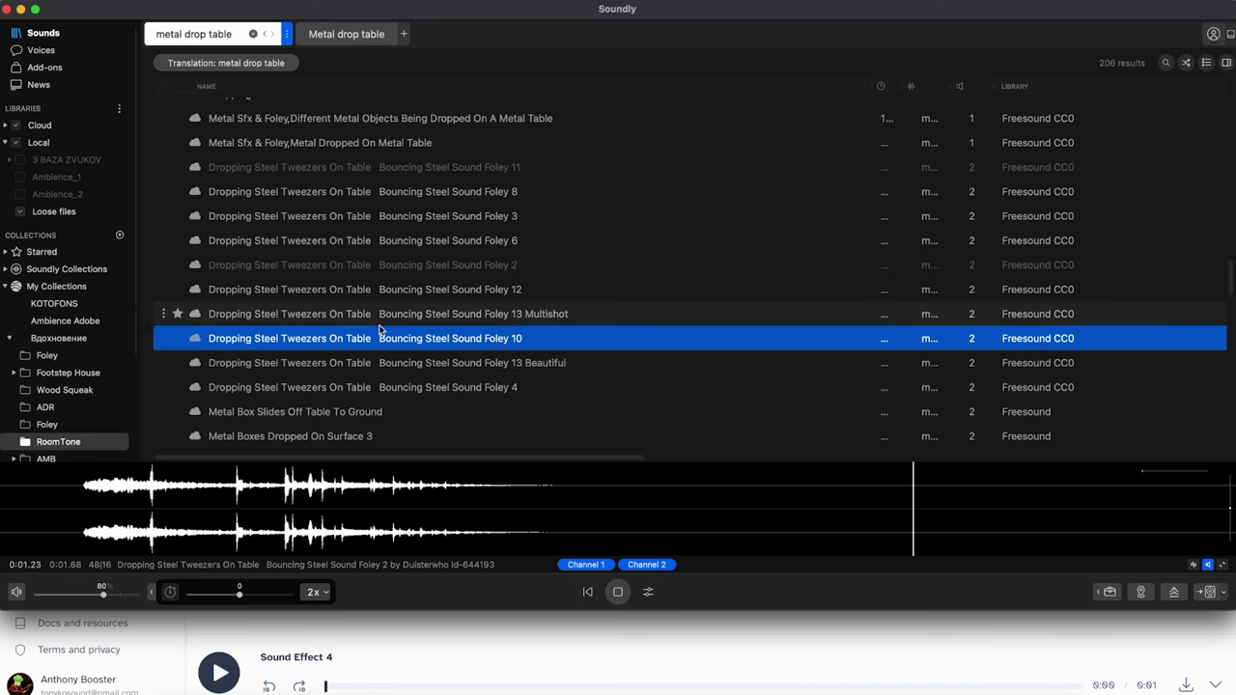
pyautogui.scroll(-5, 381, 336)
pyautogui.click(379, 325)
pyautogui.scroll(-5, 379, 324)
pyautogui.click(379, 324)
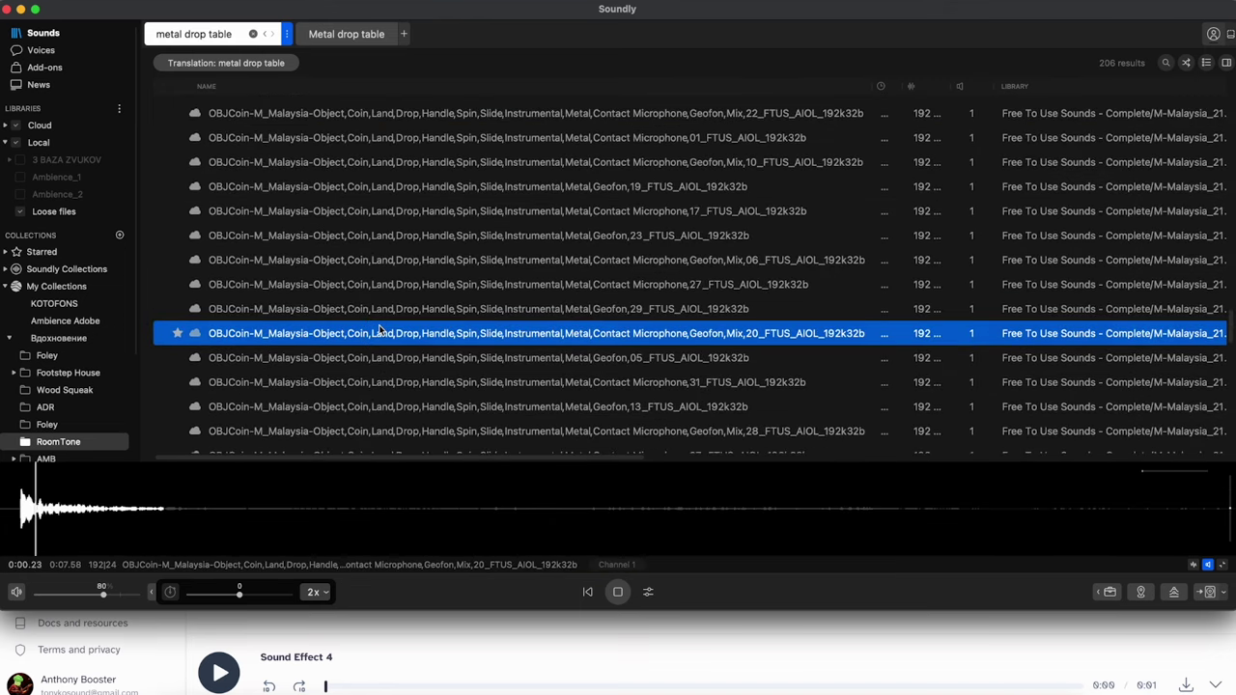
pyautogui.scroll(-5, 384, 329)
pyautogui.scroll(-5, 384, 328)
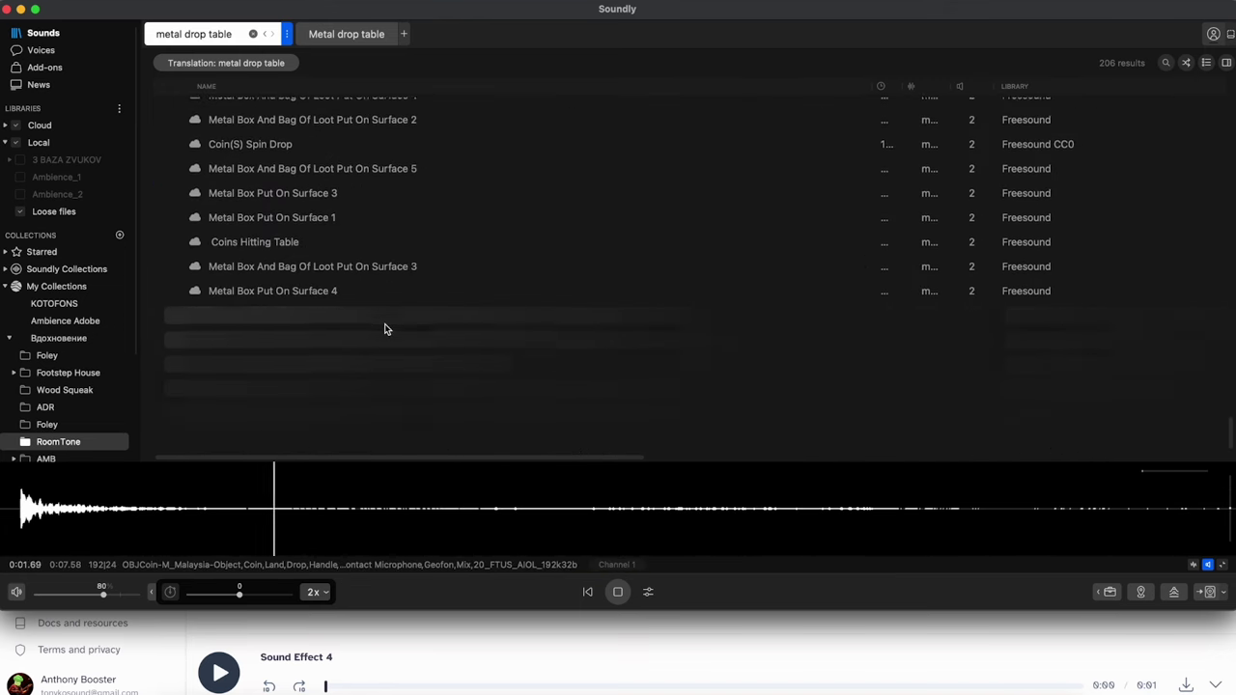
pyautogui.click(351, 243)
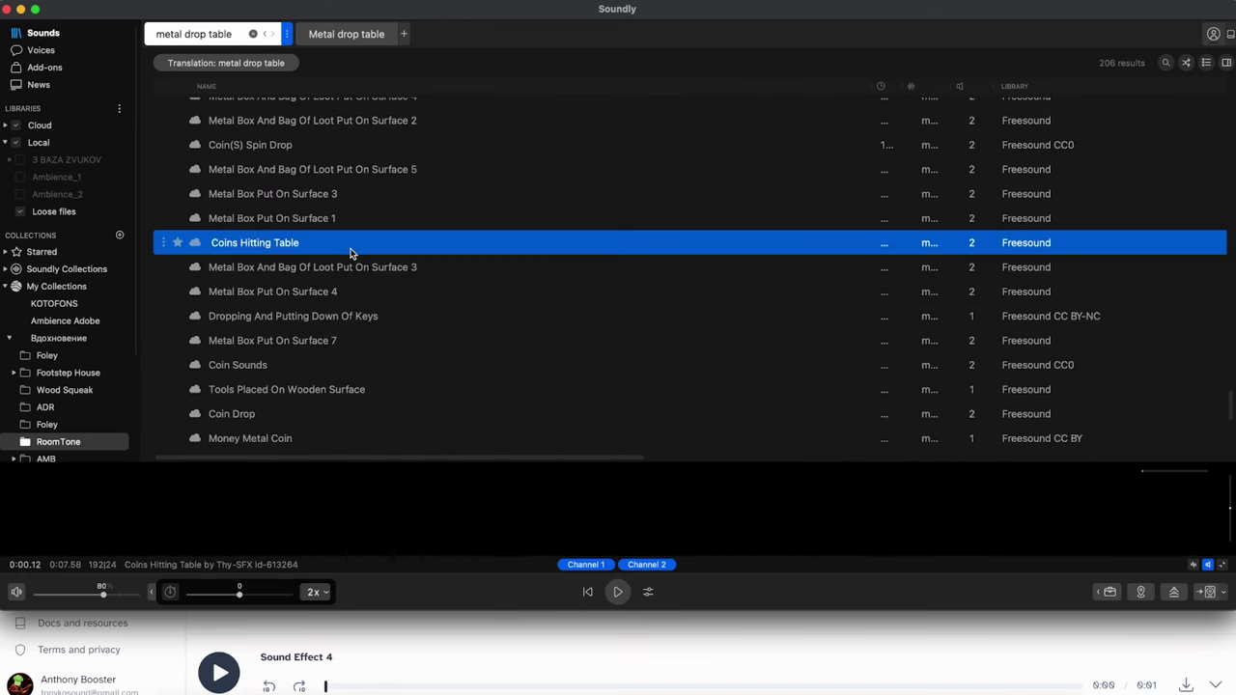
pyautogui.click(753, 662)
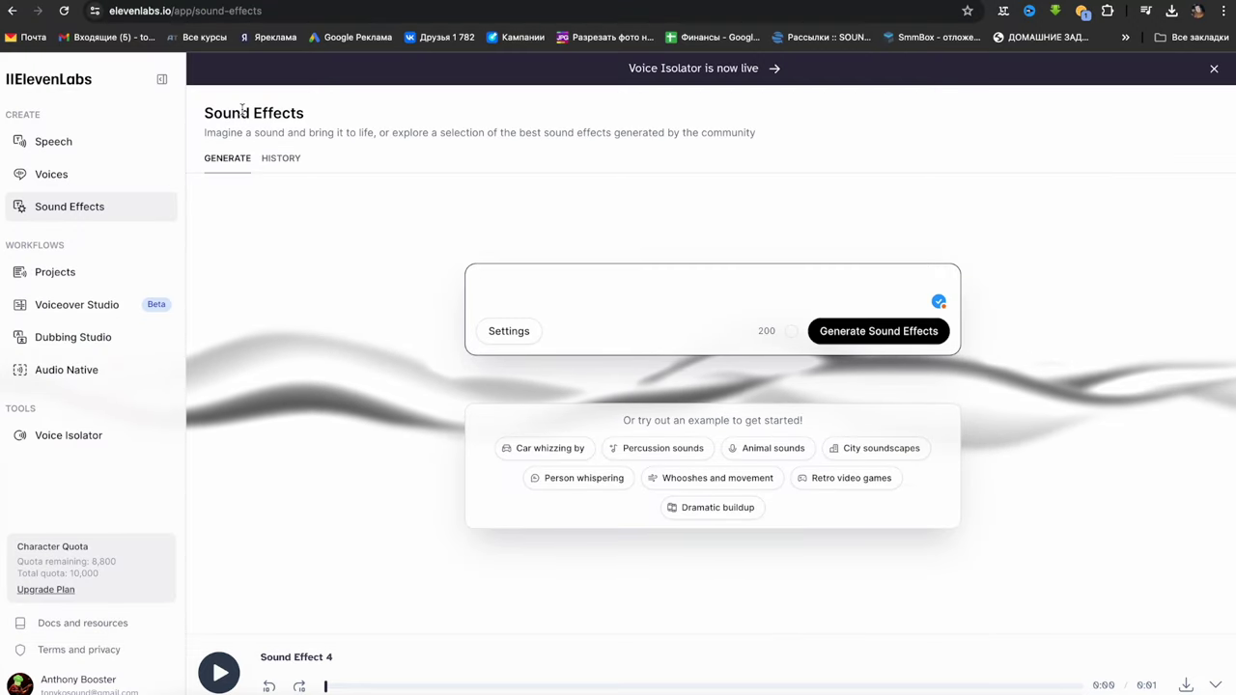
# Generate sound effects for 'metal drop on table' and play Generations 2 through 4
pyautogui.write('metal')
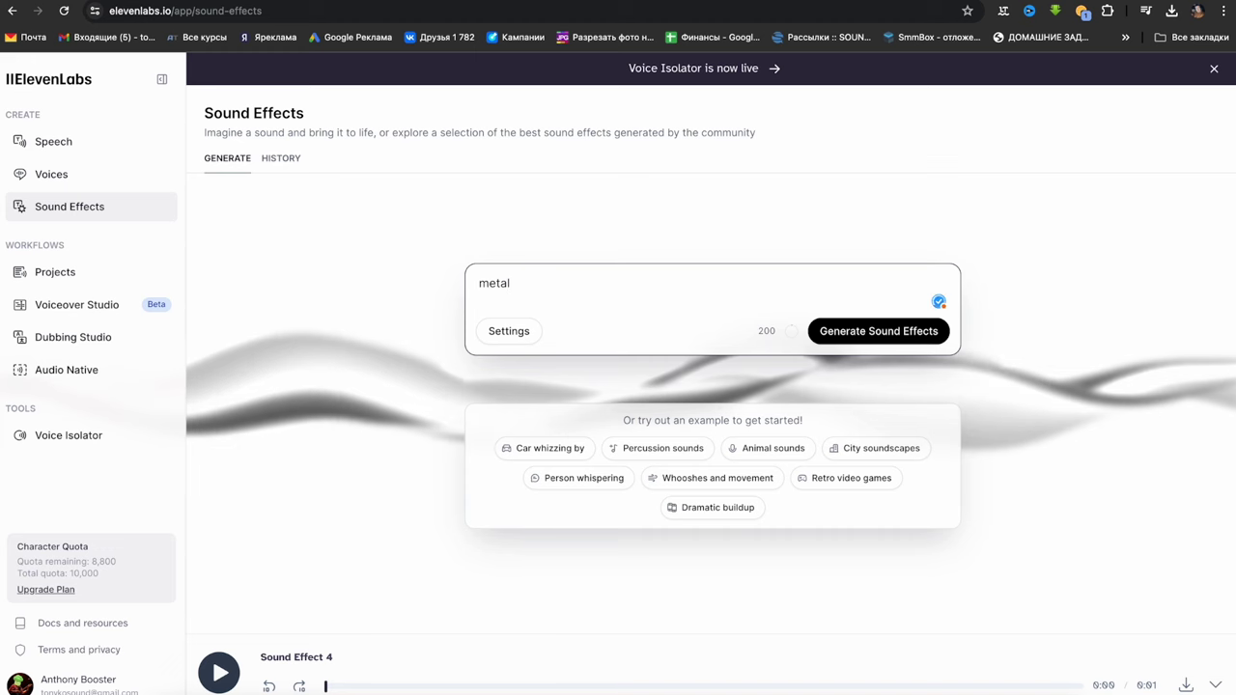
pyautogui.write(' drop on table')
pyautogui.press('Return')
pyautogui.click(857, 356)
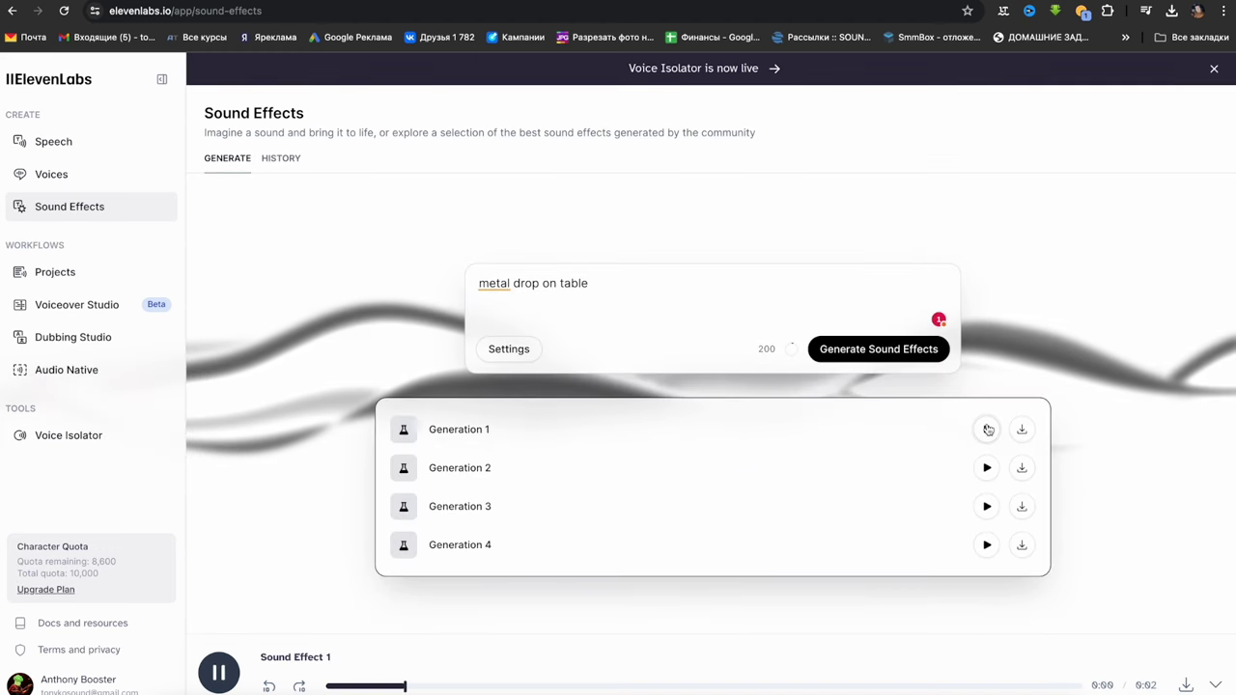
pyautogui.click(987, 468)
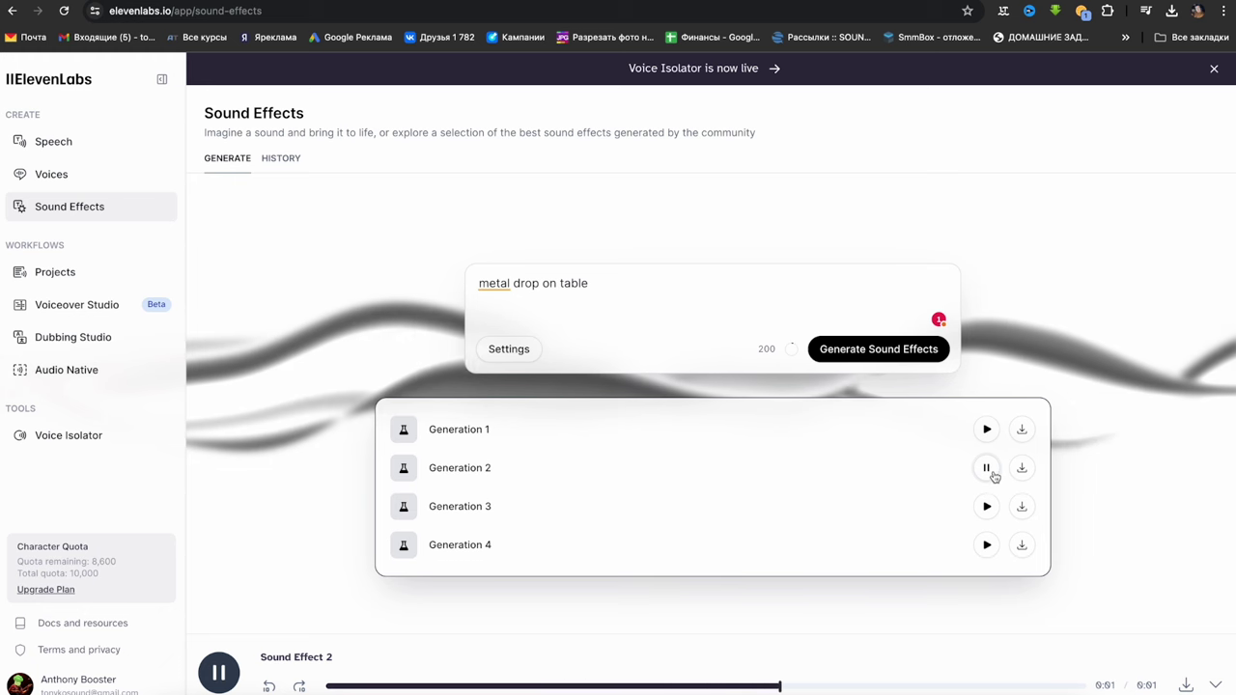
pyautogui.click(985, 507)
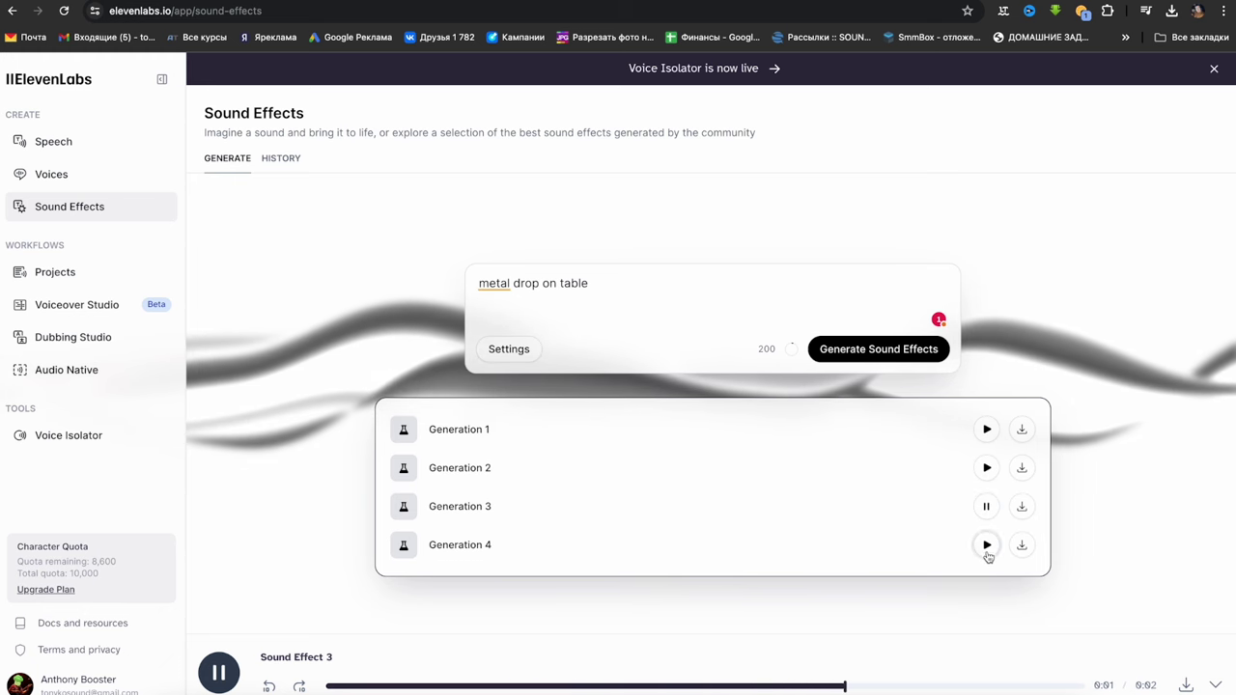
pyautogui.click(986, 544)
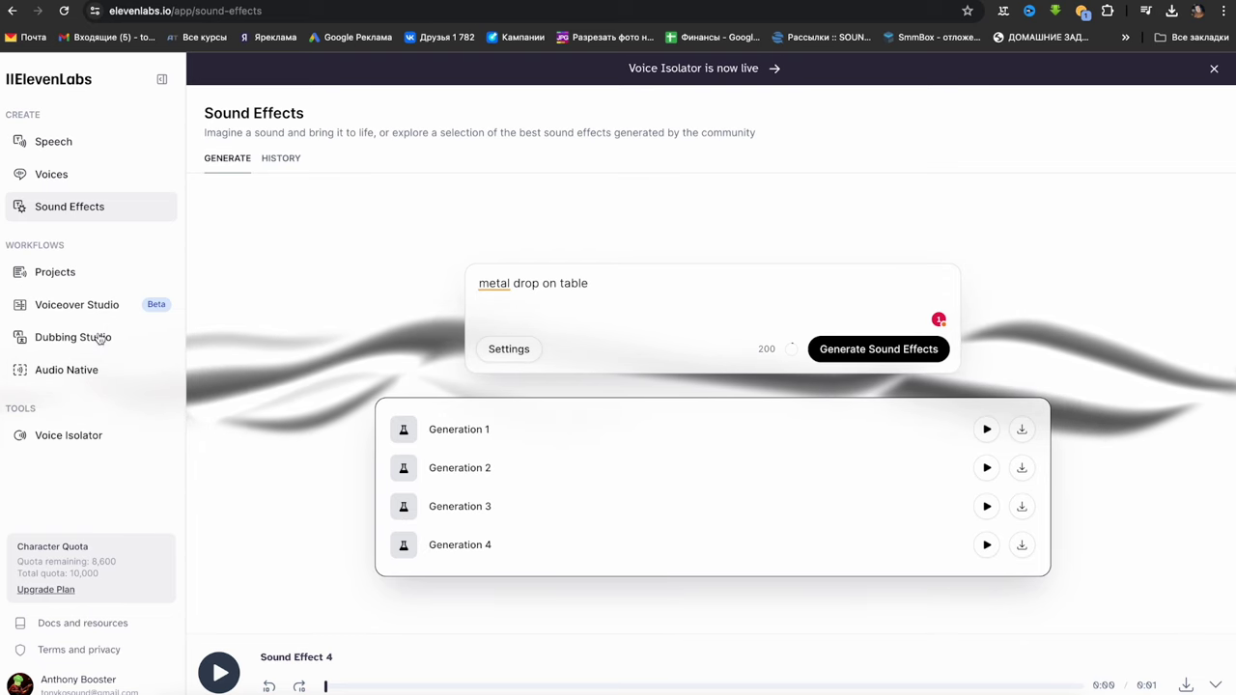
pyautogui.moveTo(621, 295); pyautogui.dragTo(457, 277)
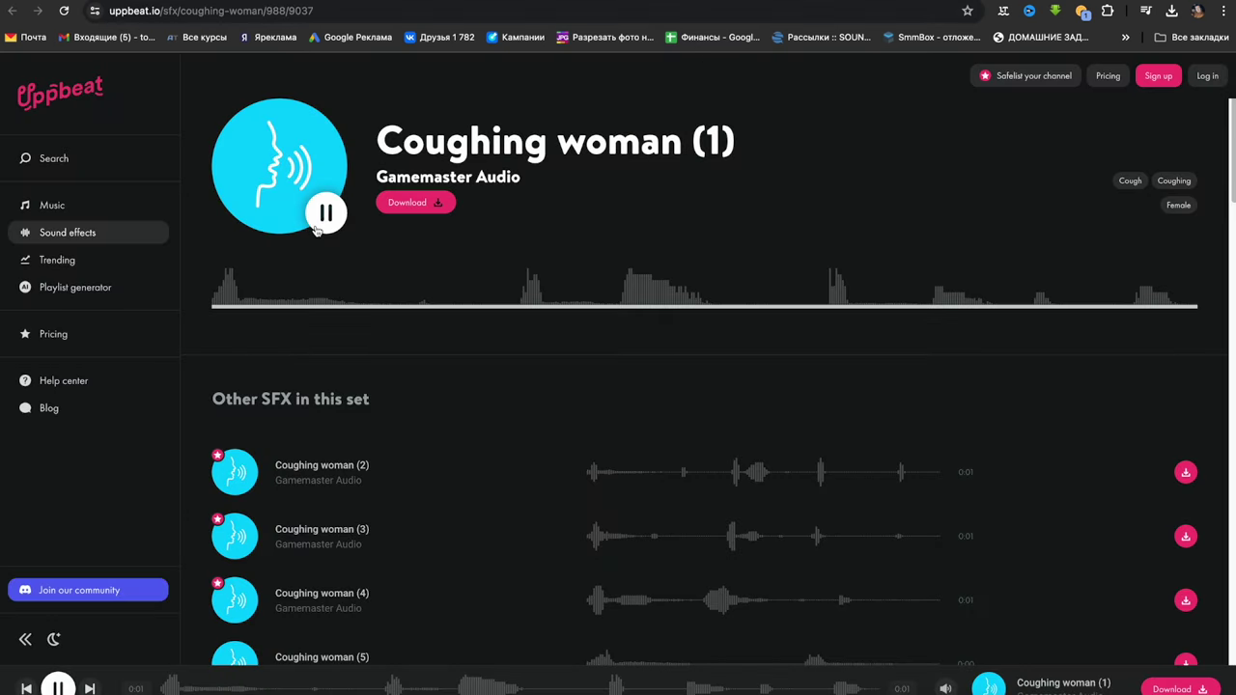
# Select the 'Coughing woman (1)' title on the Uppbeat page for copying
pyautogui.moveTo(380, 141); pyautogui.dragTo(683, 145)
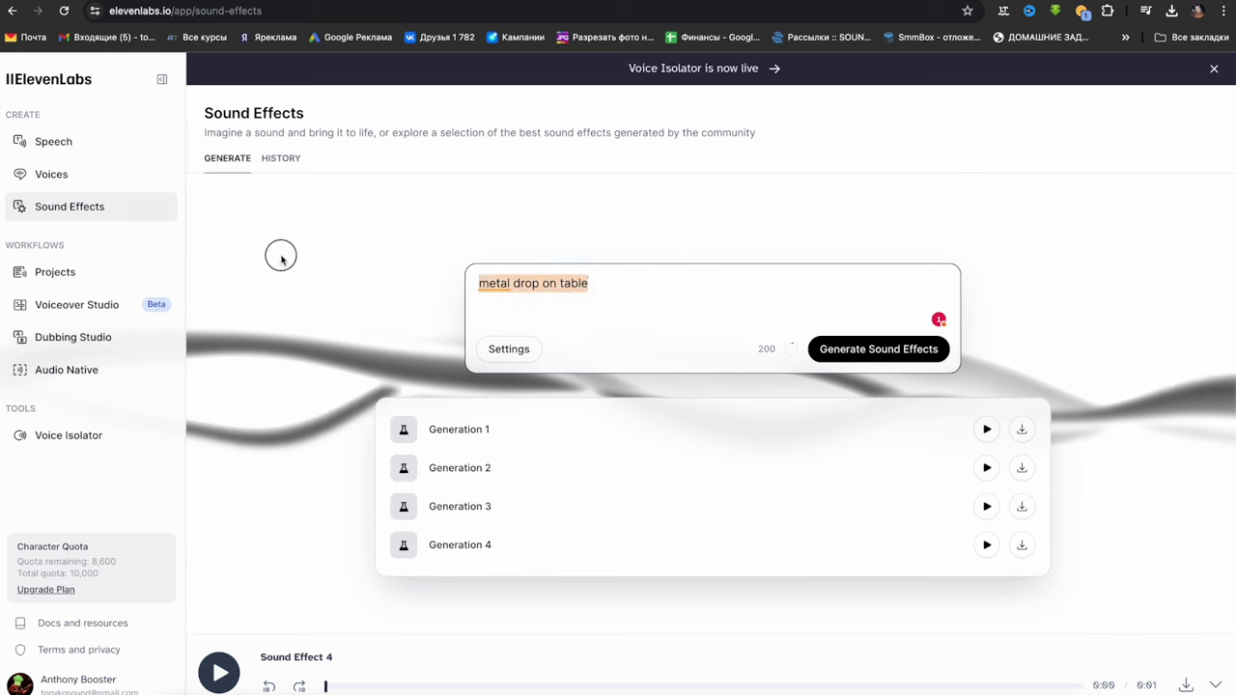
# Paste 'Coughing woman' as the prompt, generate, and play all four generations
pyautogui.write('Coughing woman')
pyautogui.click(896, 349)
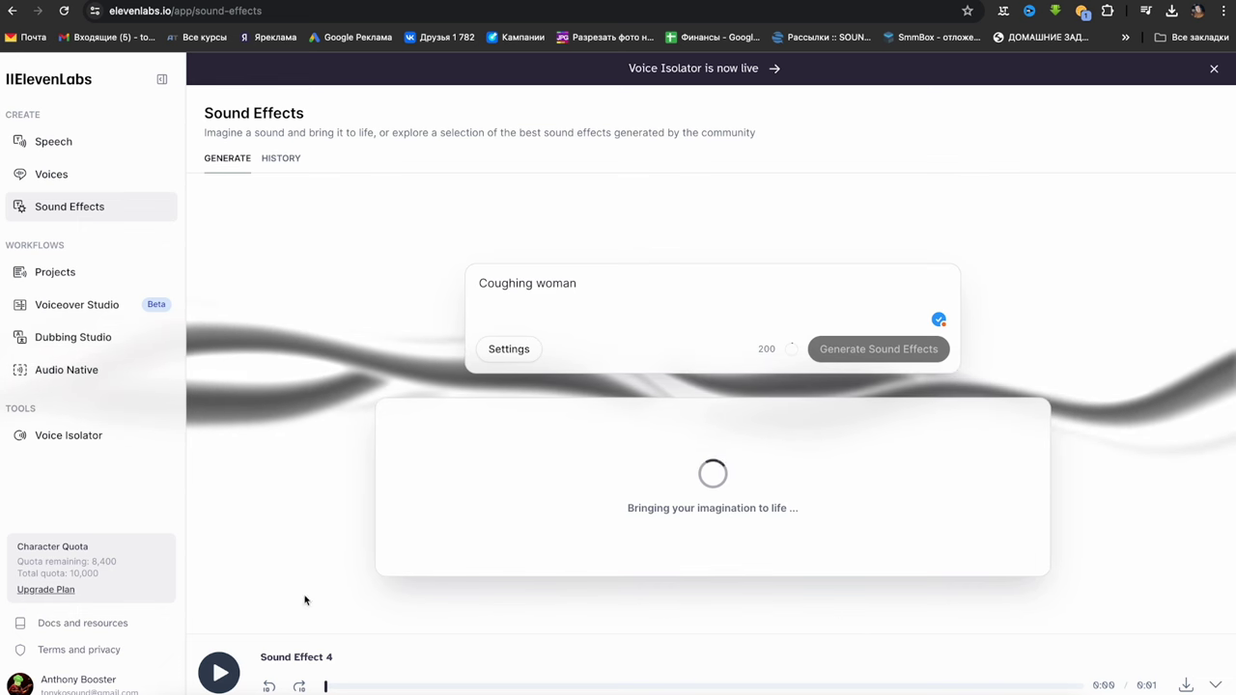
pyautogui.click(986, 428)
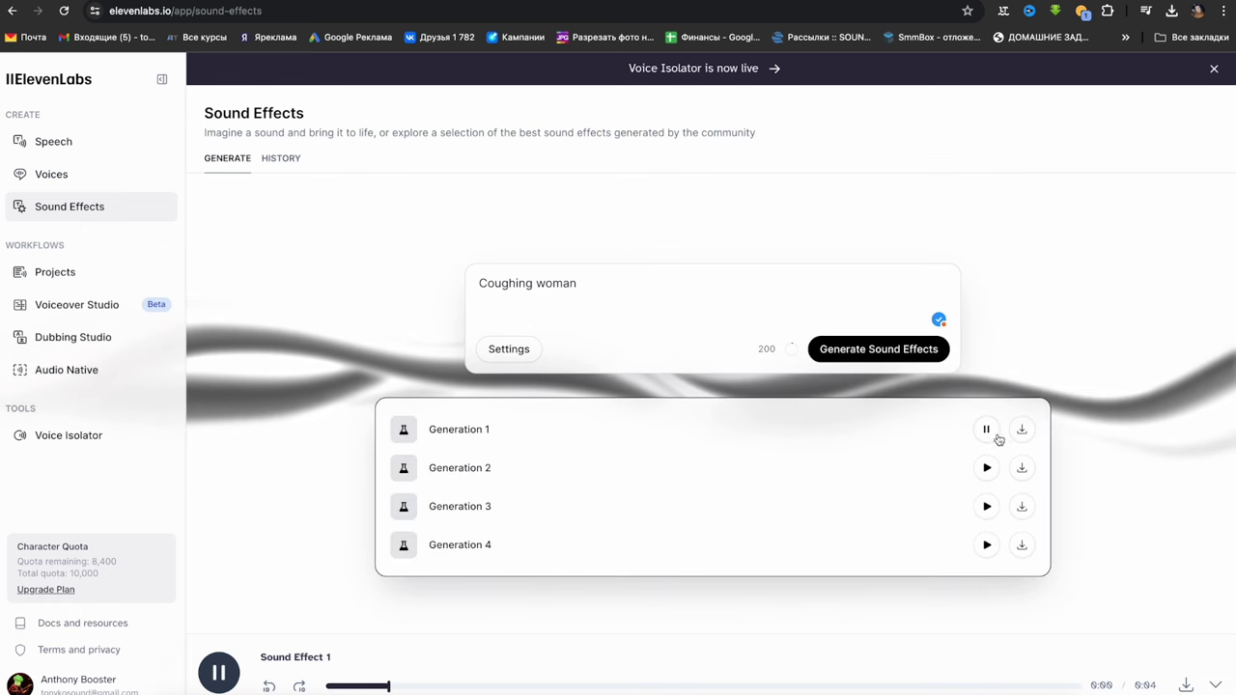
pyautogui.click(986, 468)
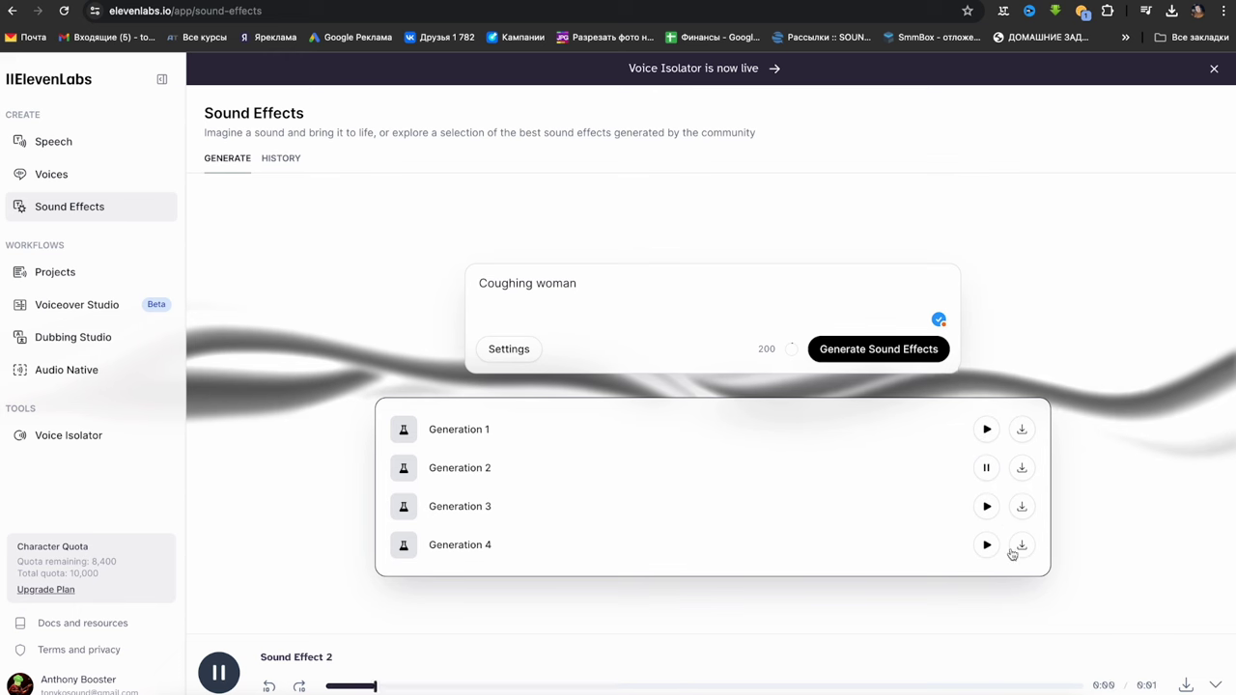
pyautogui.click(987, 507)
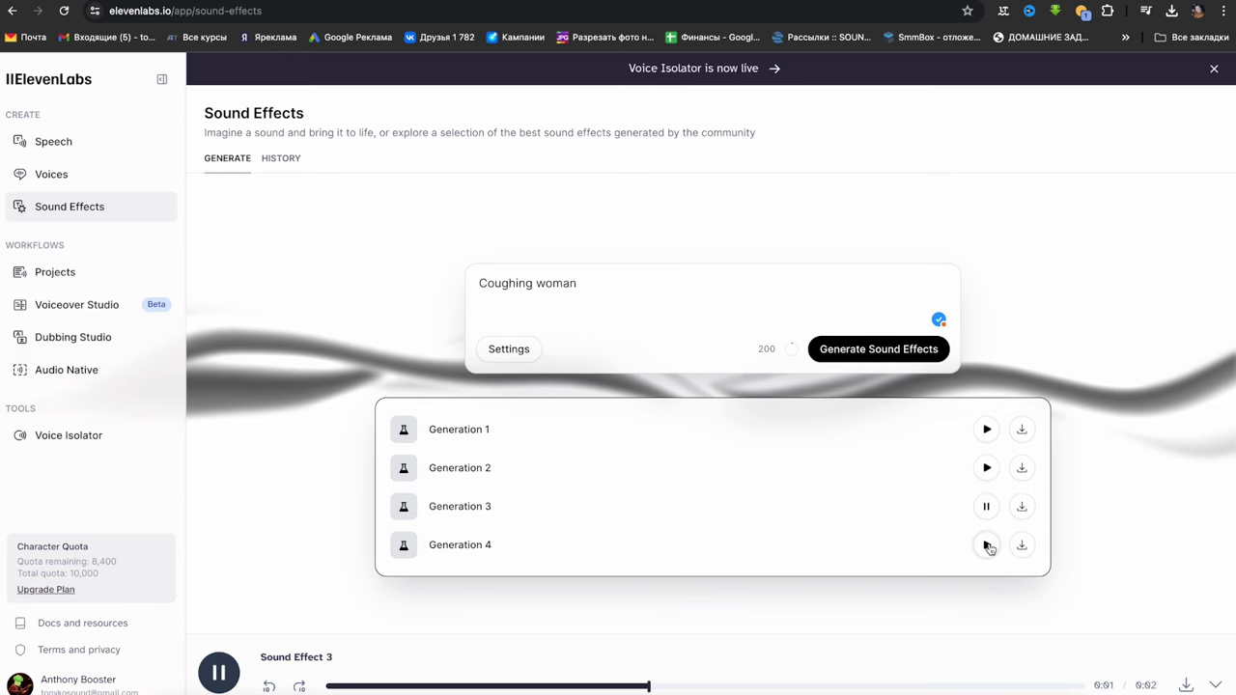
pyautogui.click(986, 544)
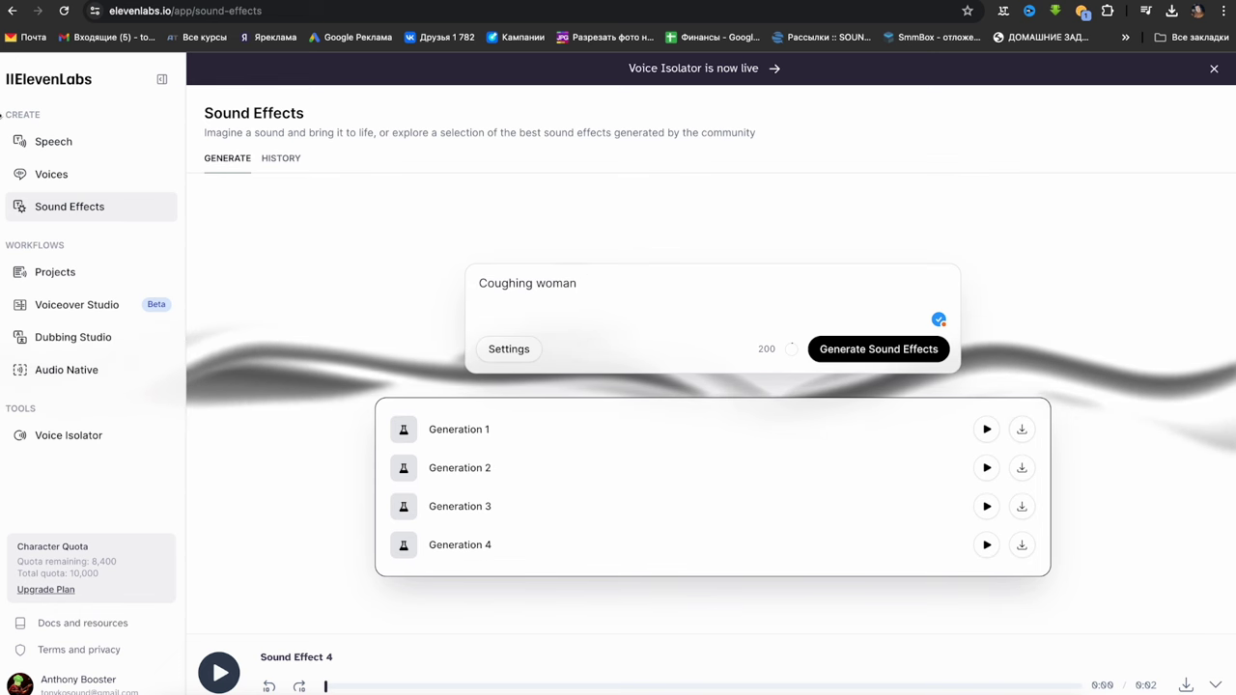
pyautogui.click(53, 141)
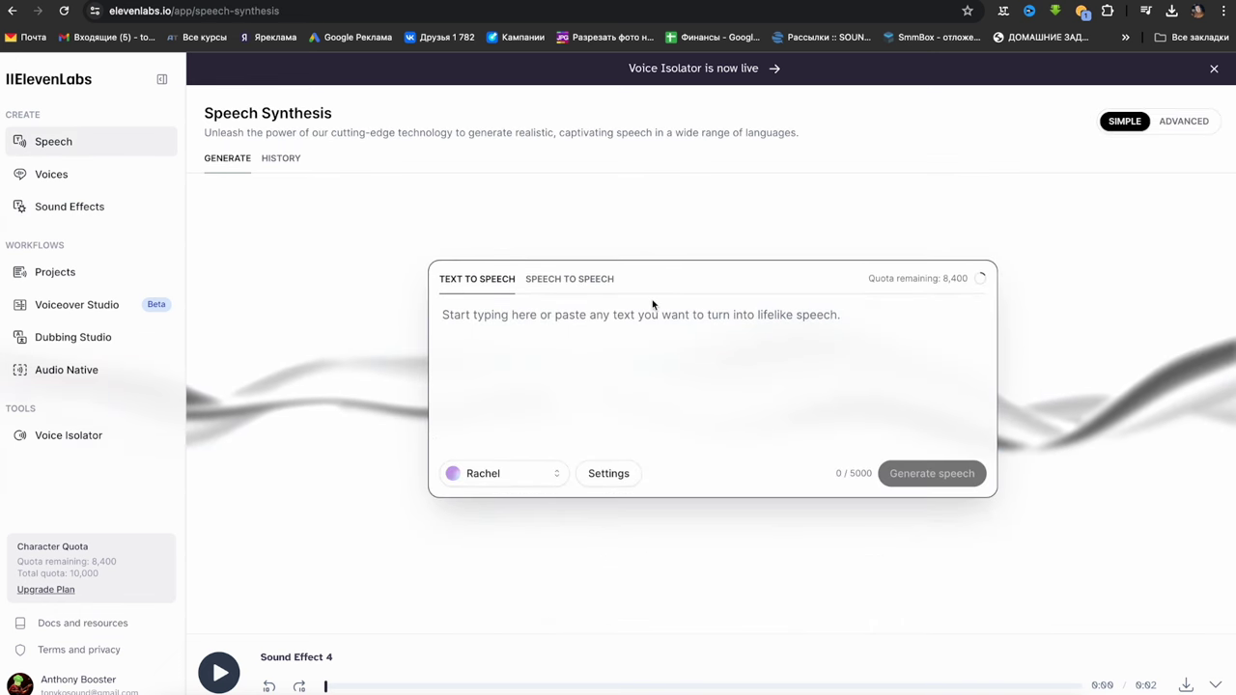
# Speak 'Hello my darling! I very love you' in Rachel, then regenerate it in Brian
pyautogui.write('Hello my darli')
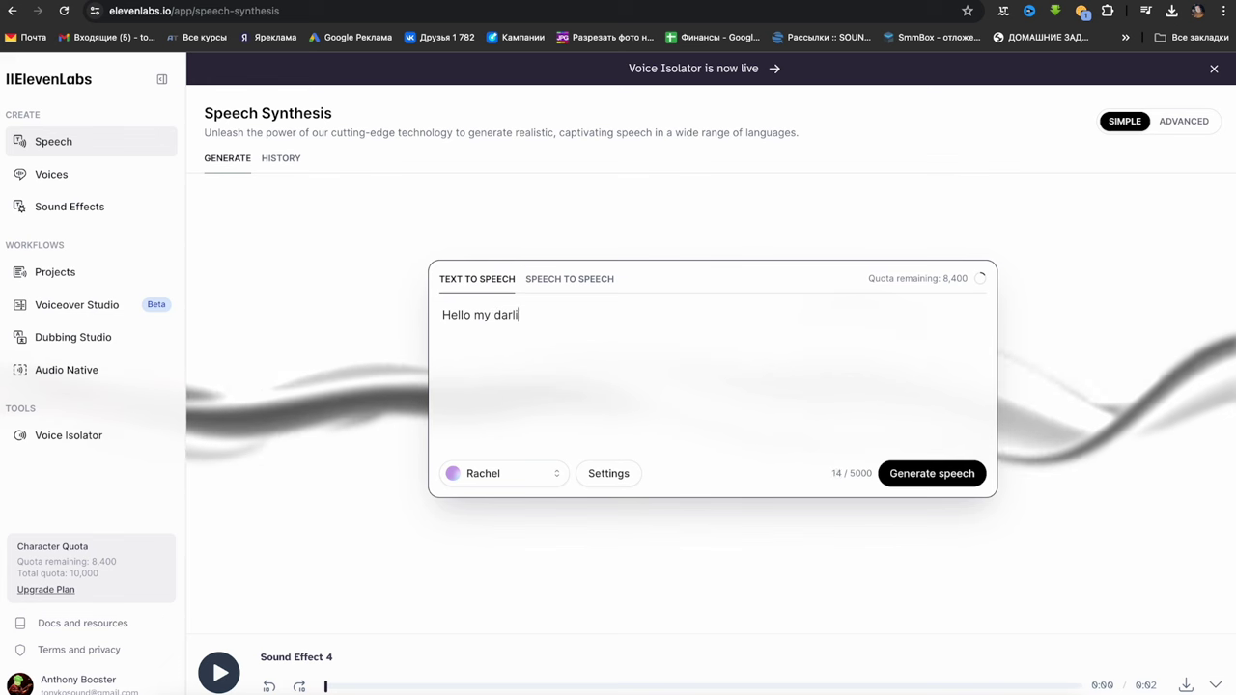
pyautogui.write('ng! I very love you')
pyautogui.click(932, 473)
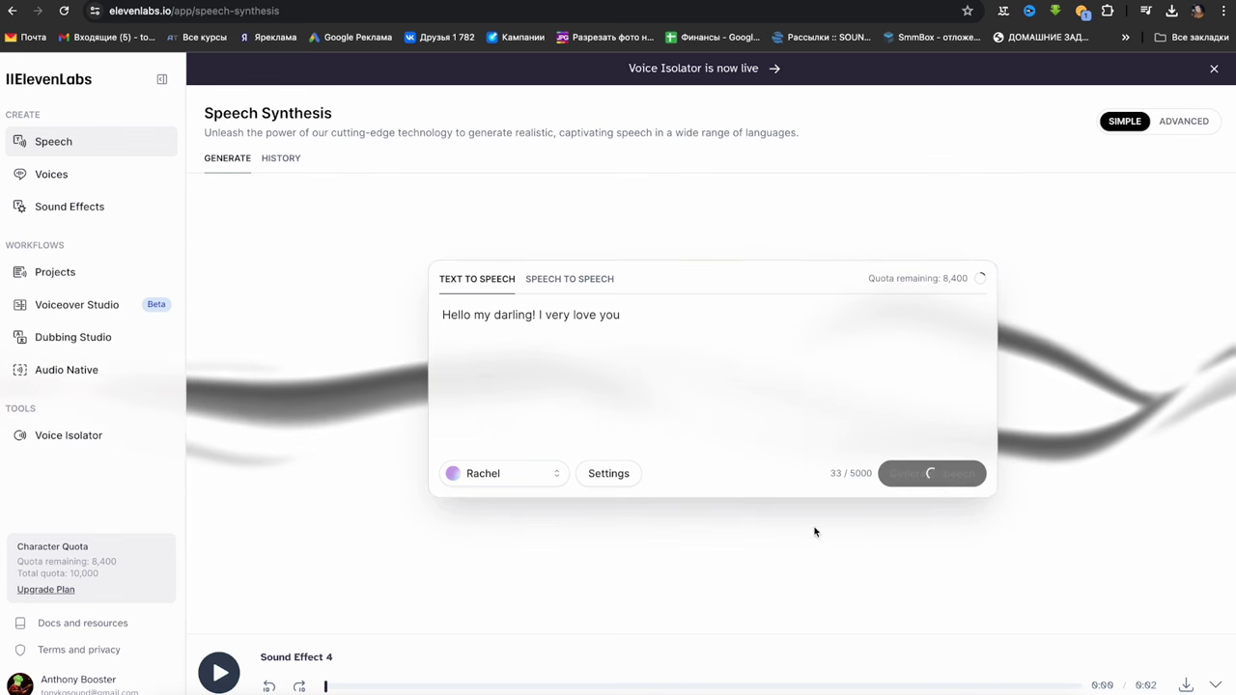
pyautogui.click(517, 475)
pyautogui.click(367, 304)
pyautogui.press('super+Return')
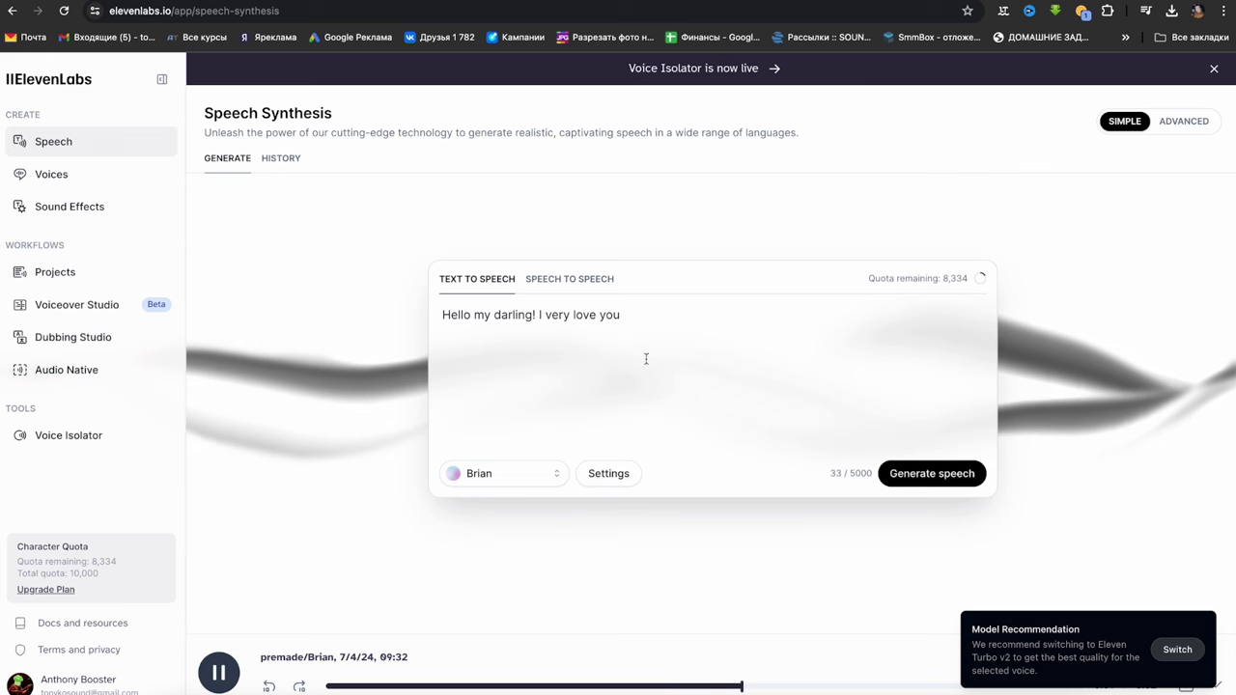
pyautogui.click(49, 174)
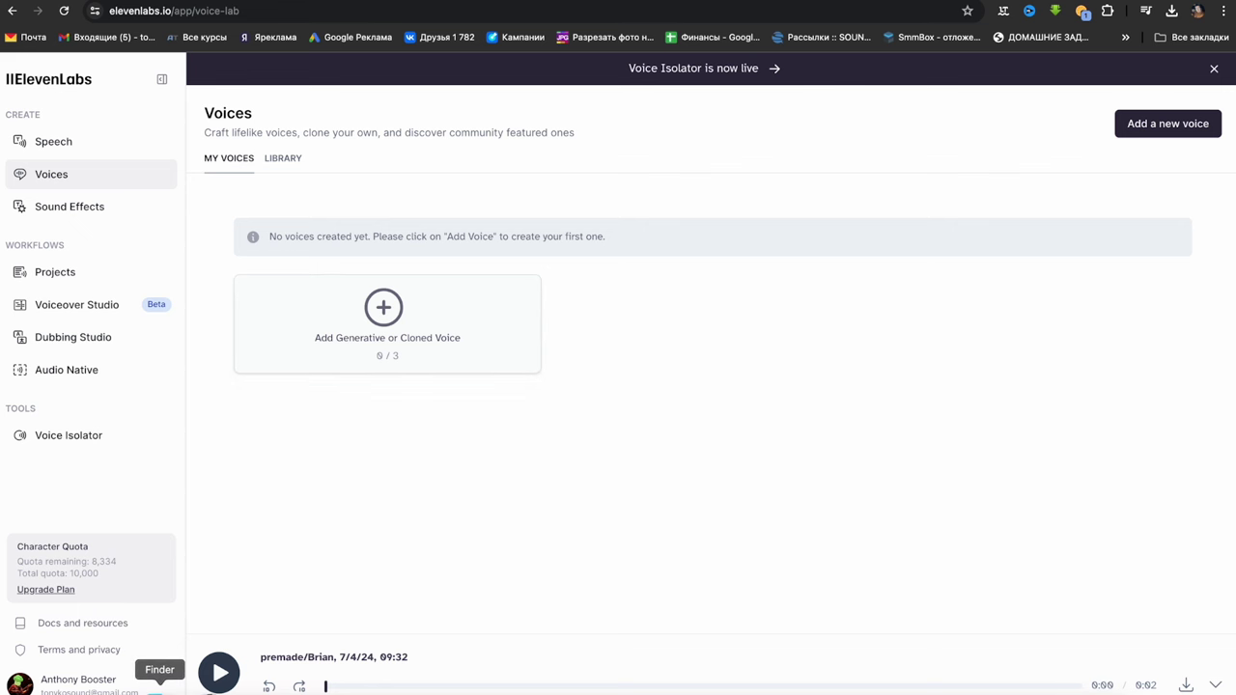
# Browse TOSHIBA EXT to 2_КОНТЕНТ > 1 YOUTUBE, checking the 2022, 2024 and микрофоны folders
pyautogui.click(159, 689)
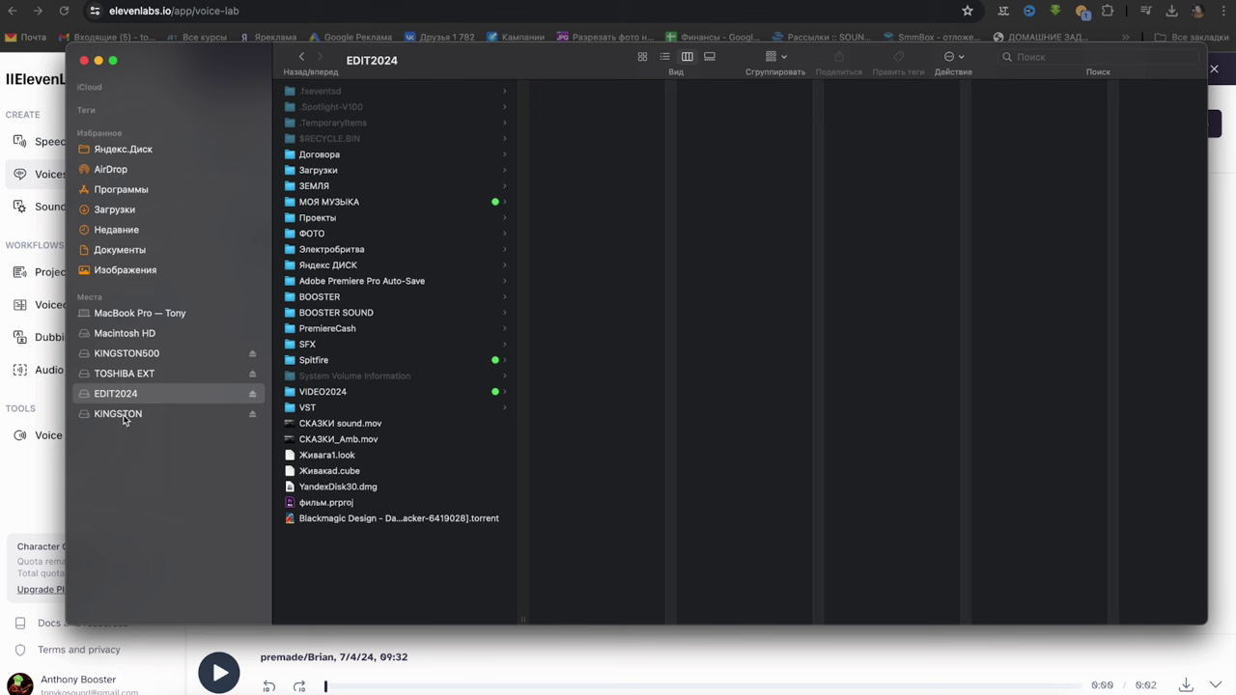
pyautogui.click(124, 377)
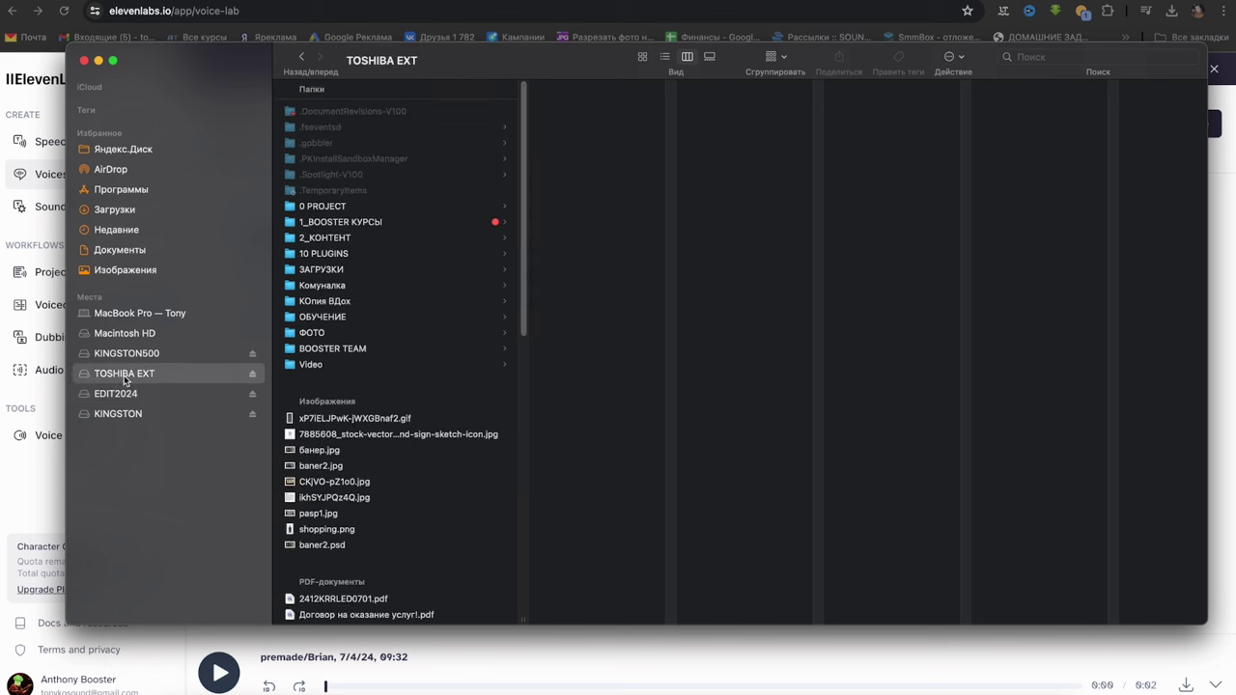
pyautogui.click(340, 238)
pyautogui.click(608, 112)
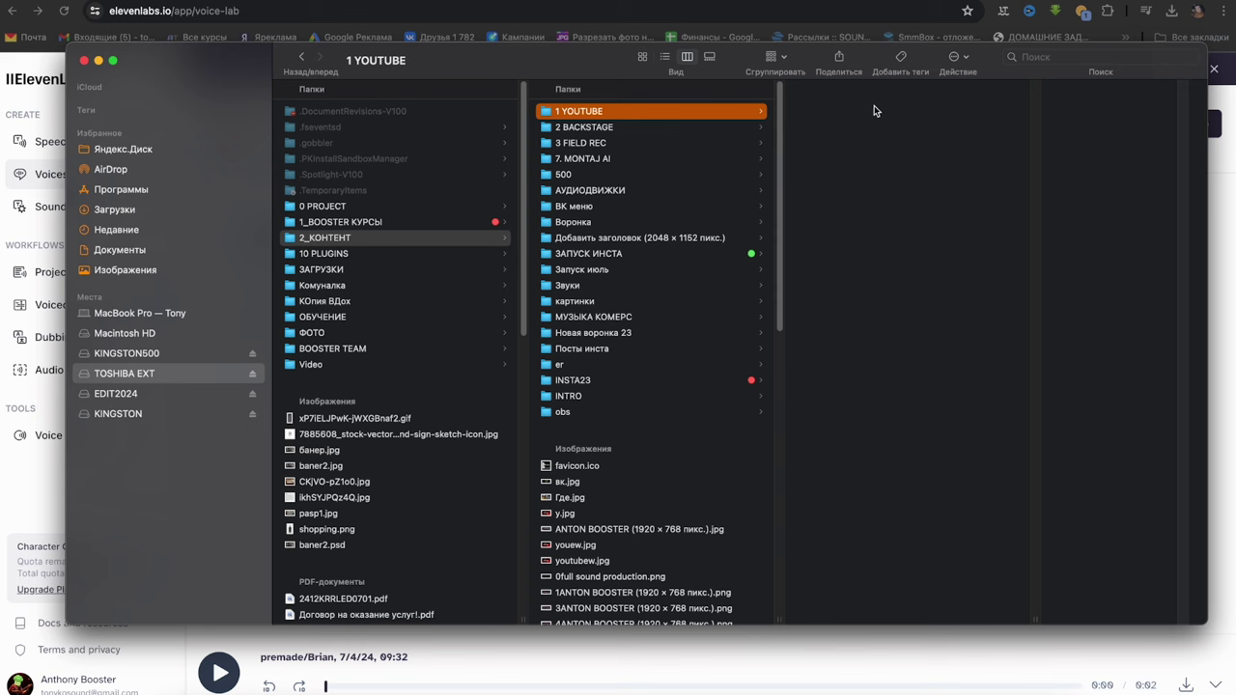
pyautogui.click(838, 128)
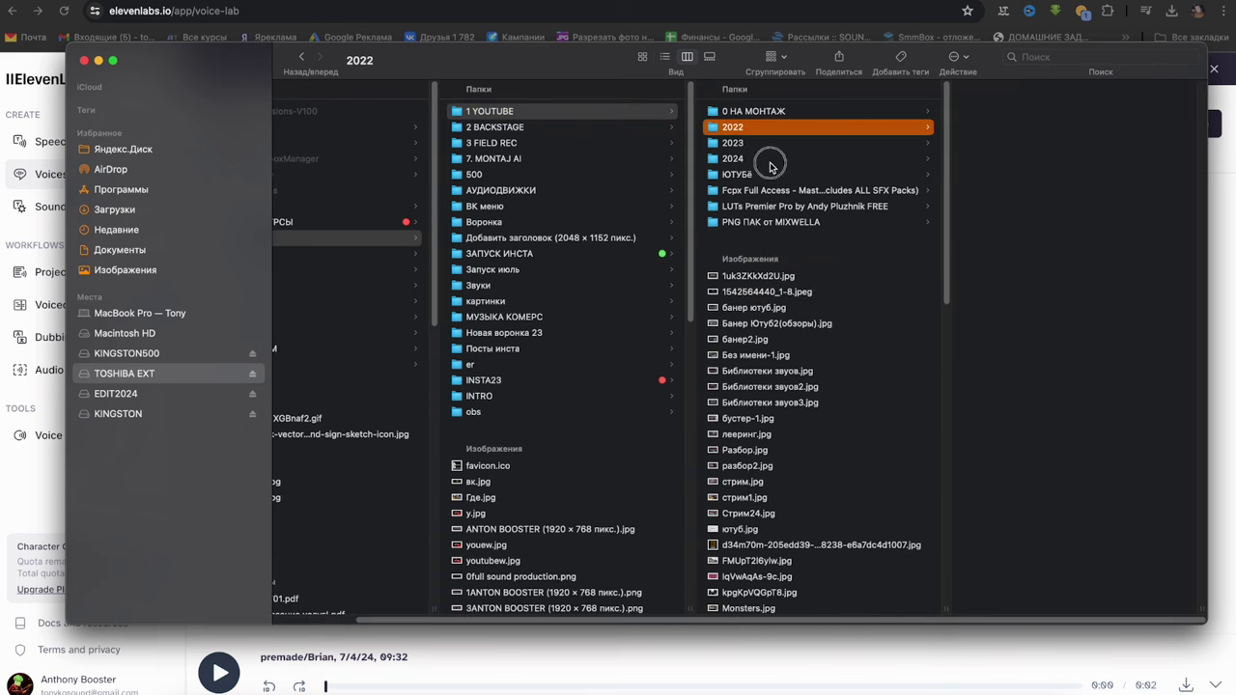
pyautogui.click(776, 159)
pyautogui.click(1002, 111)
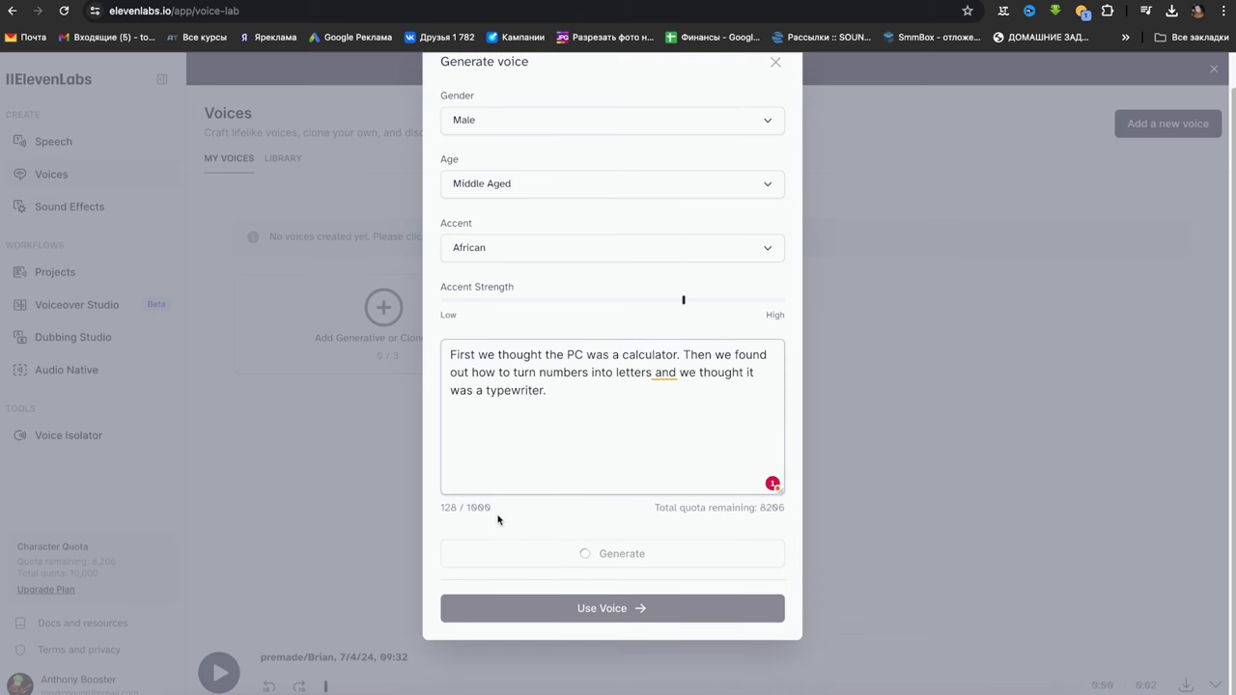
# Close the African-accent voice generator, stop playback, and review the voice-adding options without adding one
pyautogui.scroll(2, 580, 270)
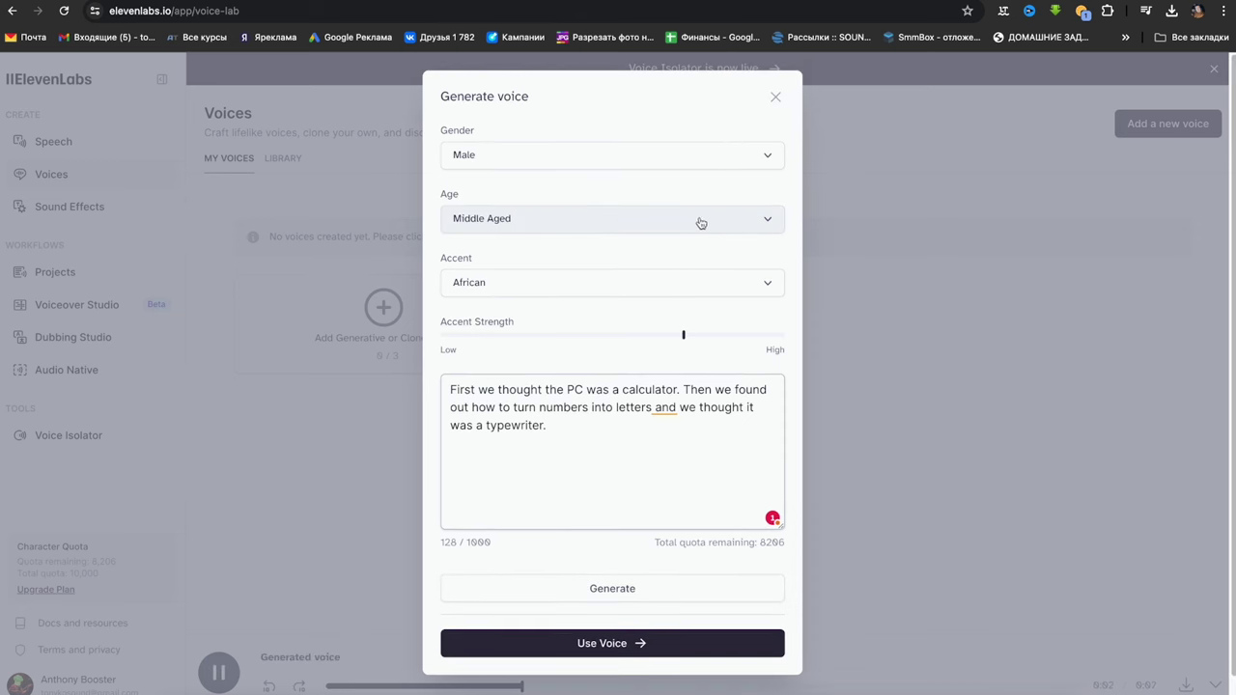
pyautogui.click(776, 96)
pyautogui.click(218, 673)
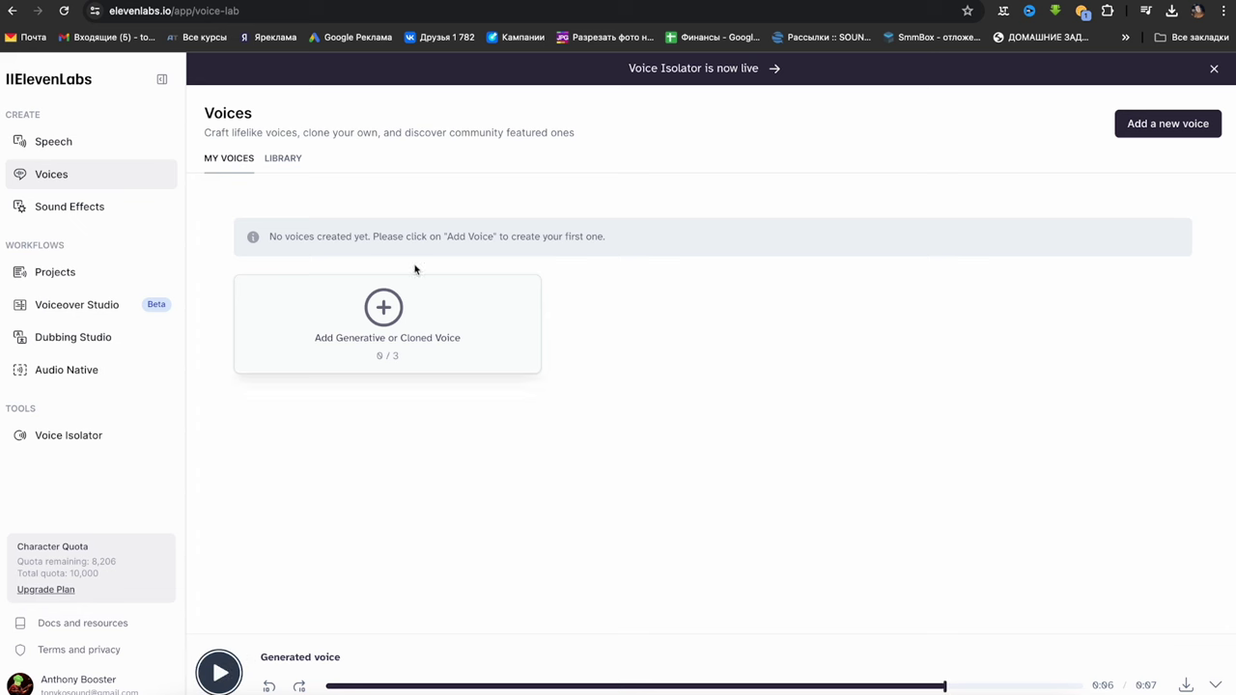
pyautogui.click(382, 302)
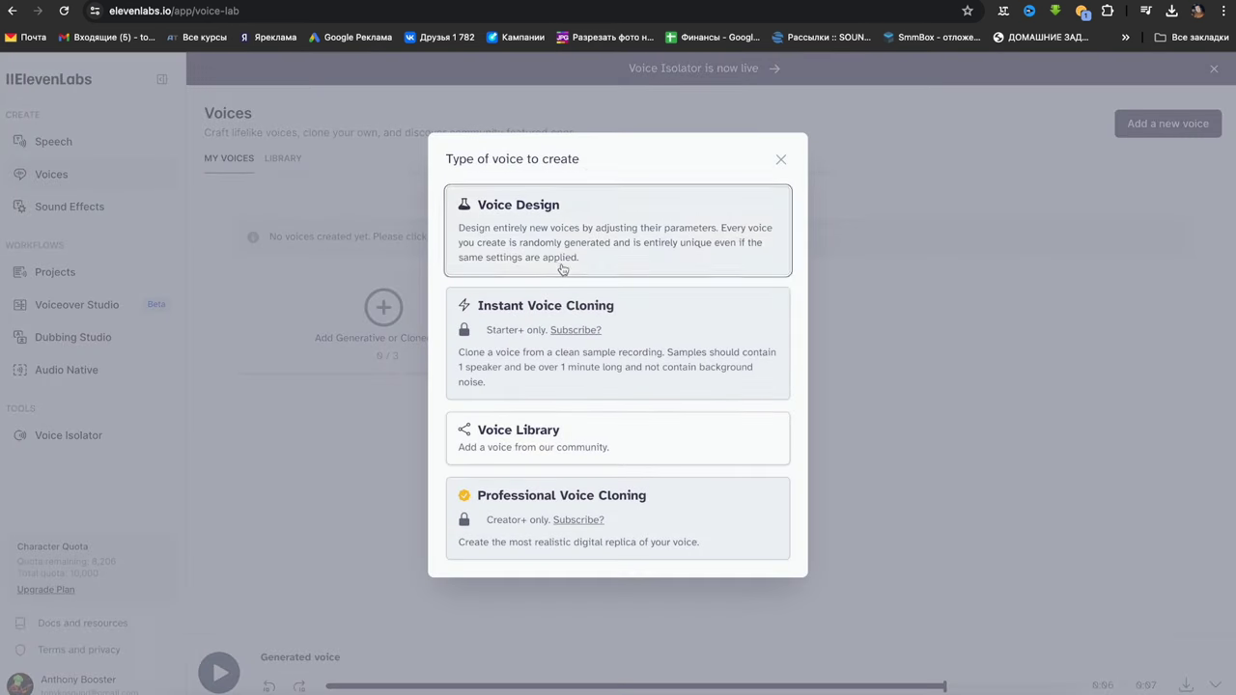
pyautogui.click(507, 328)
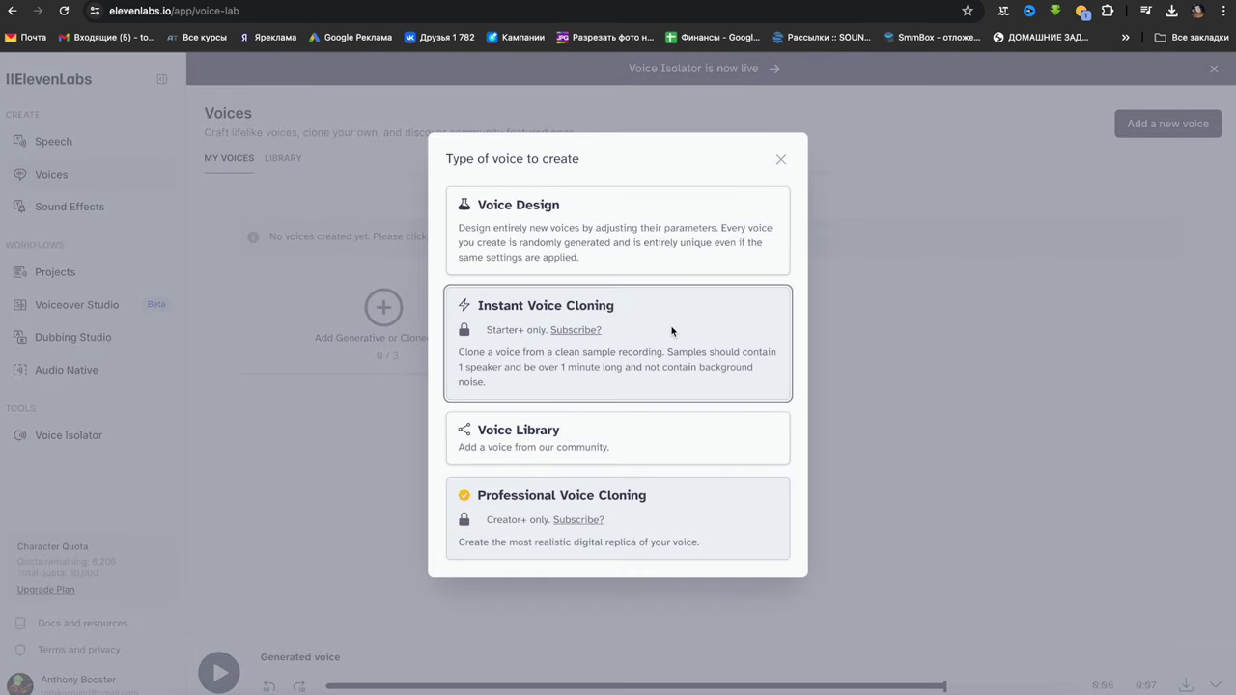
pyautogui.click(838, 461)
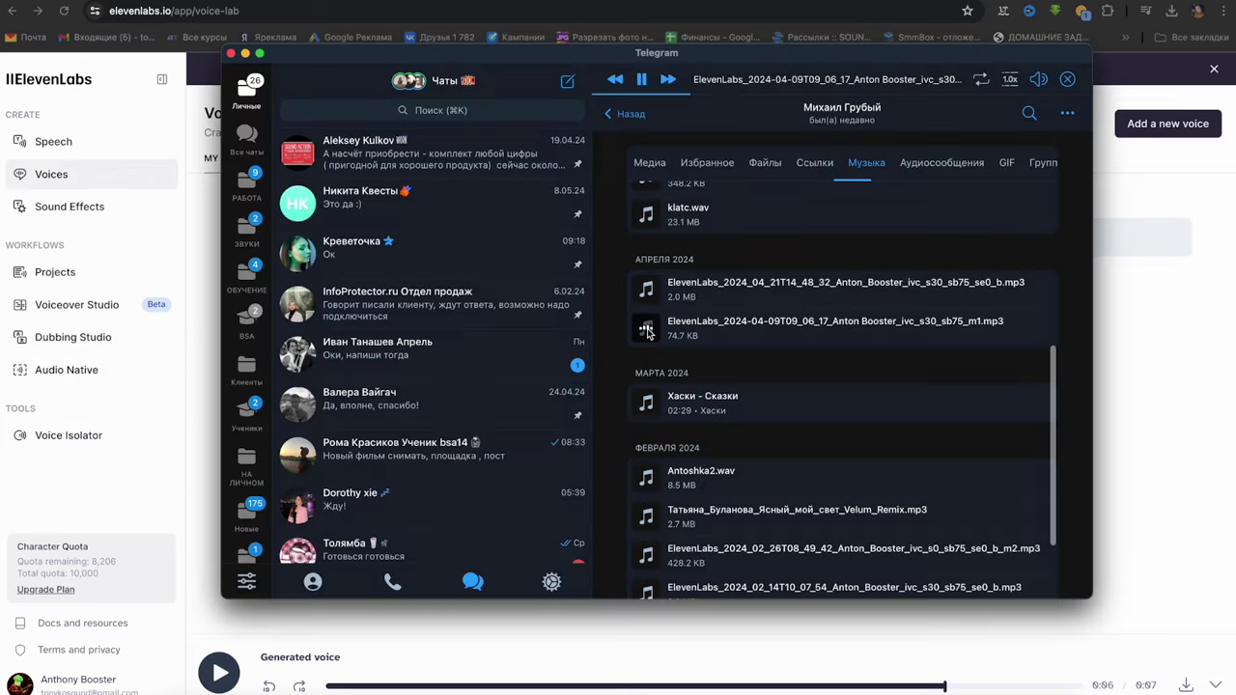
# Play a February 2024 ElevenLabs mp3 from Telegram's Music tab, pausing and resuming it
pyautogui.scroll(-2, 746, 450)
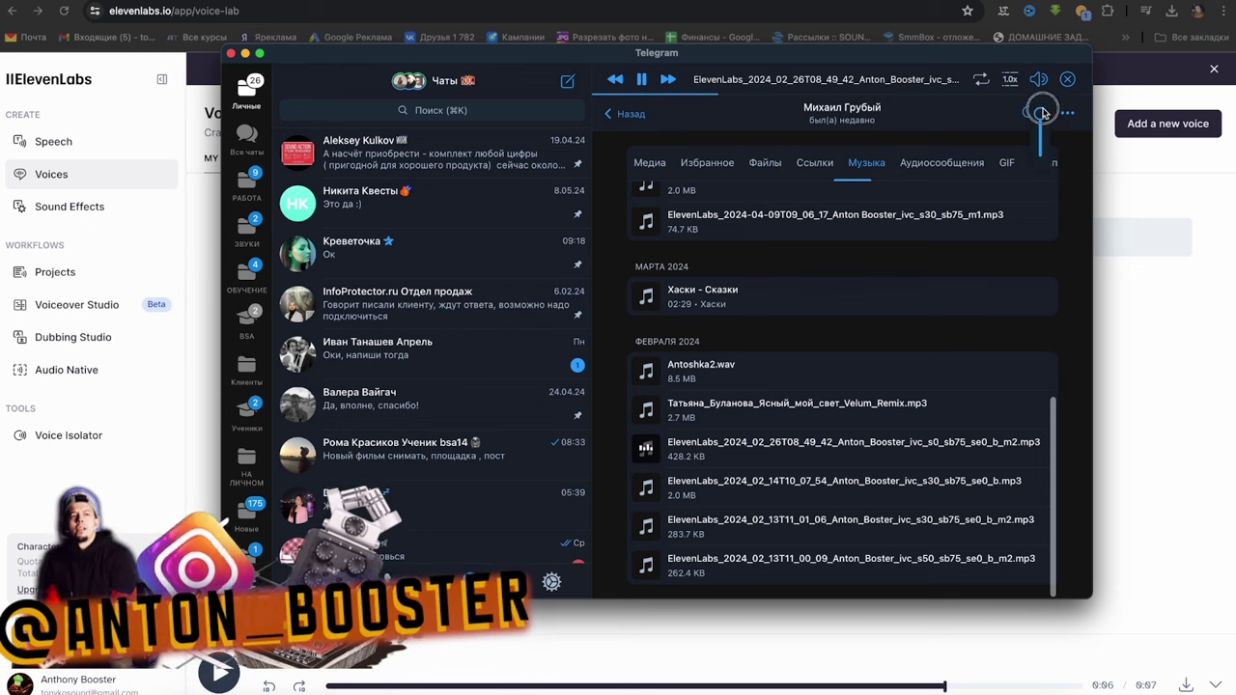
pyautogui.click(641, 79)
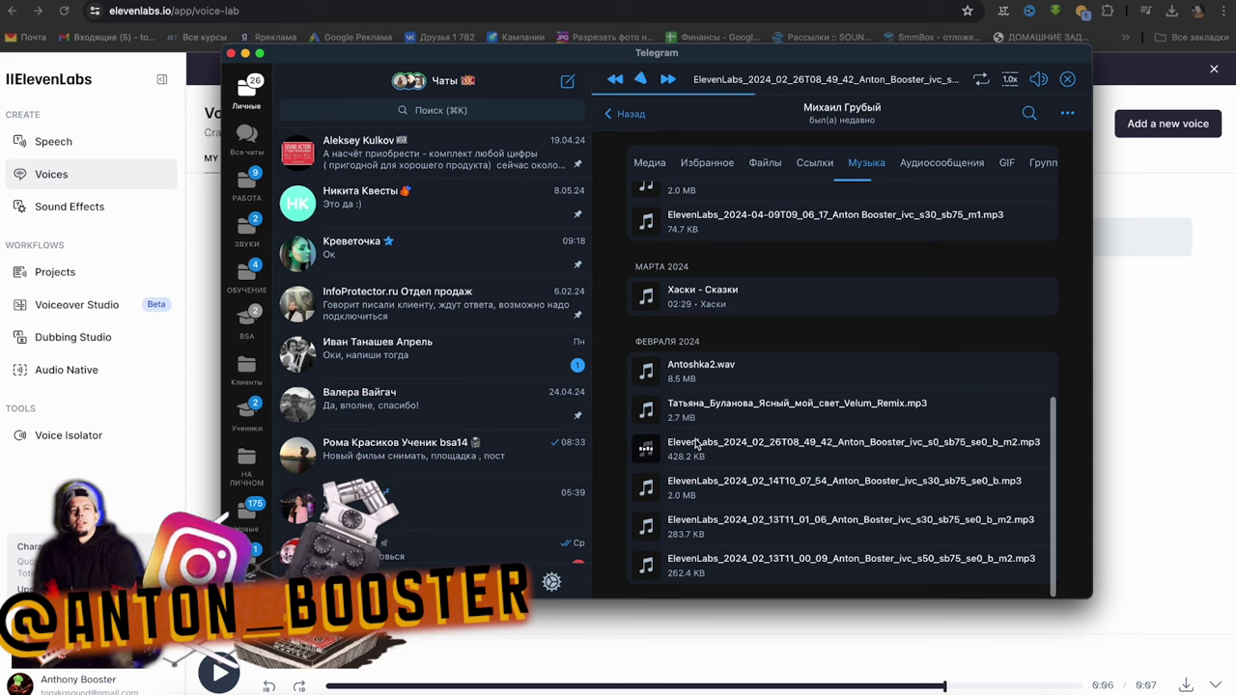
pyautogui.click(645, 488)
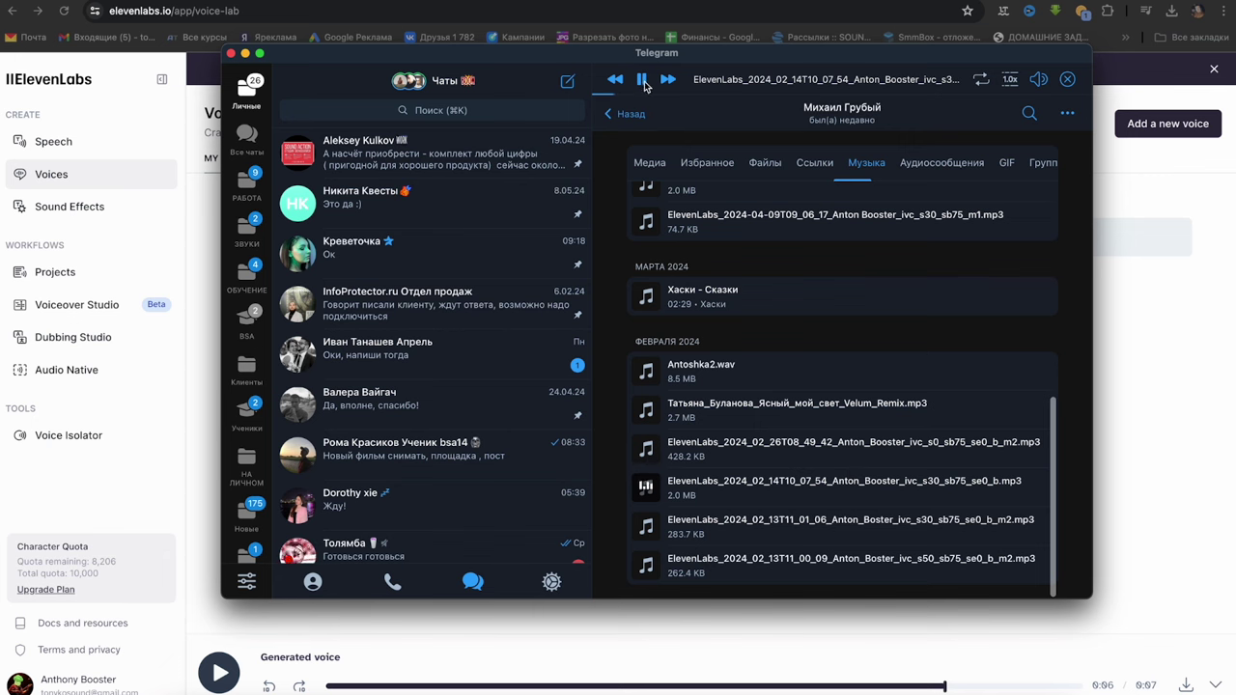
pyautogui.click(246, 54)
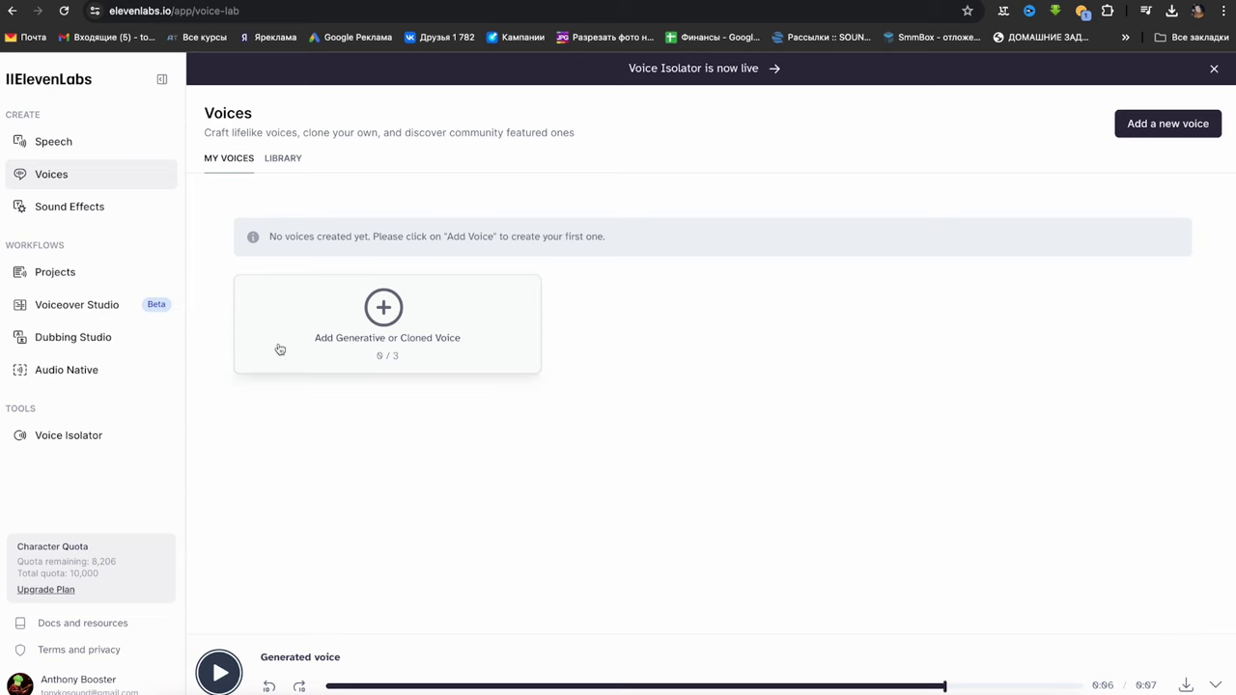
pyautogui.click(641, 691)
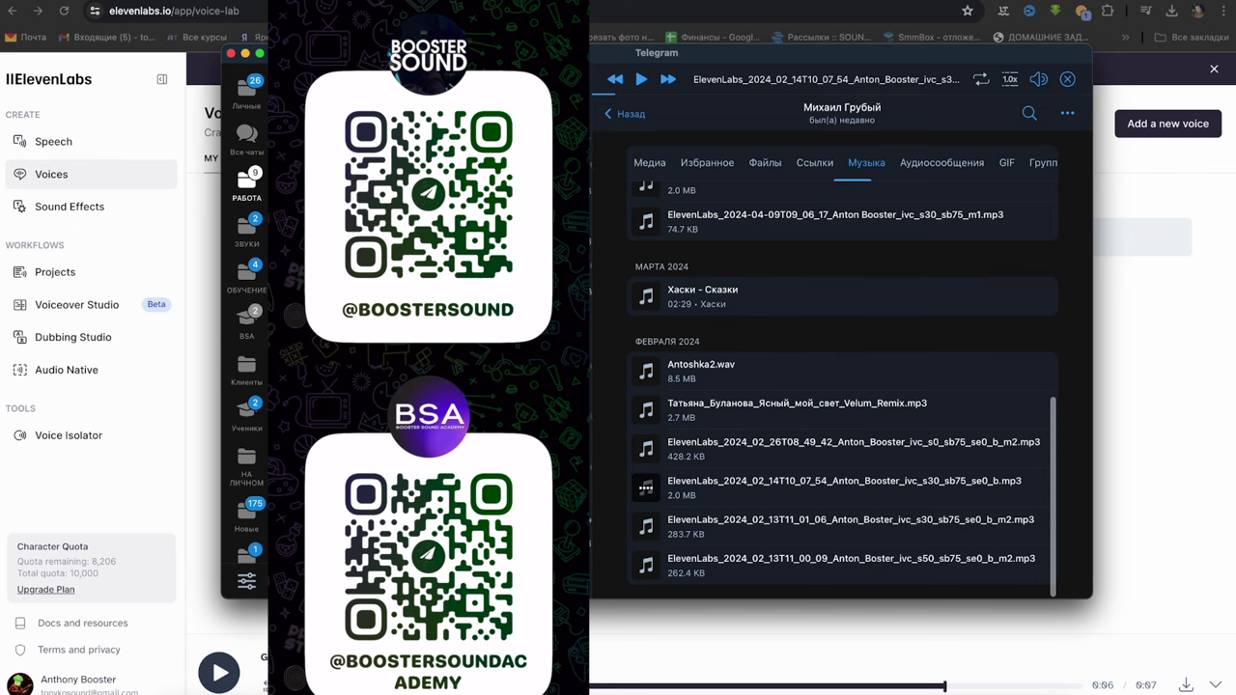
# Open the ЧАТ group chat and watch the forwarded ElevenLabs video full size
pyautogui.scroll(10, 1109, 599)
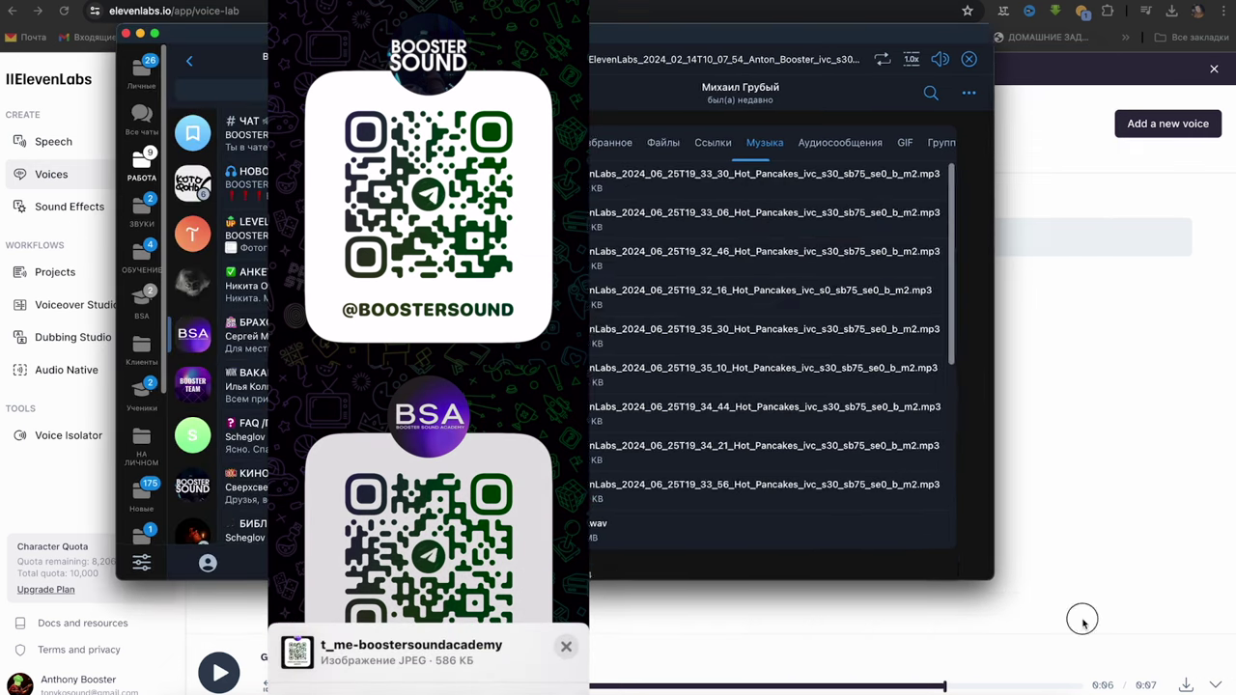
pyautogui.click(328, 330)
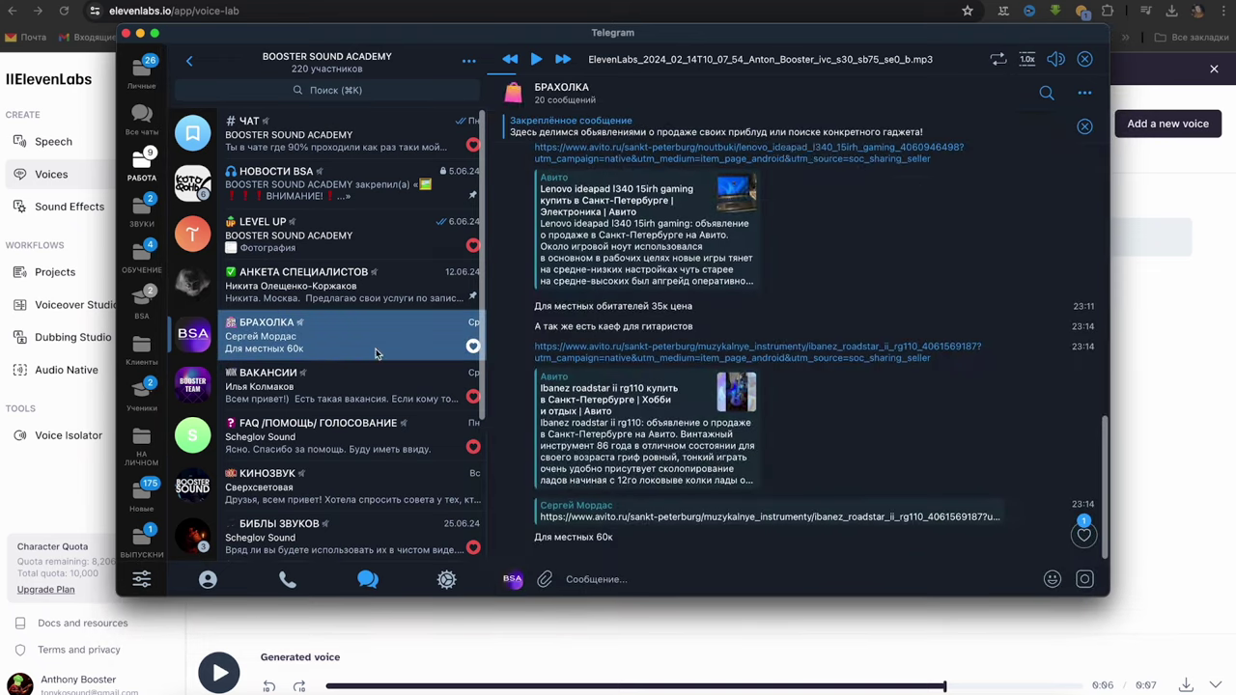
pyautogui.click(462, 152)
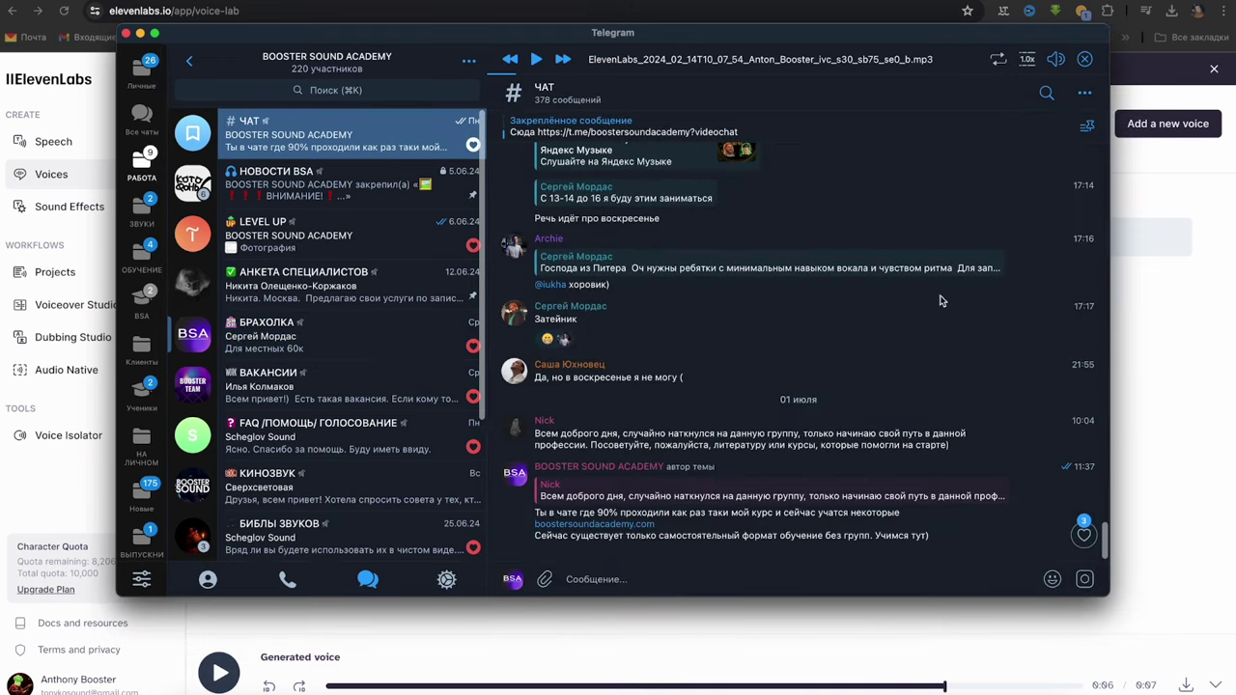
pyautogui.scroll(5, 941, 301)
pyautogui.scroll(5, 589, 309)
pyautogui.scroll(5, 589, 309)
pyautogui.scroll(-1, 590, 309)
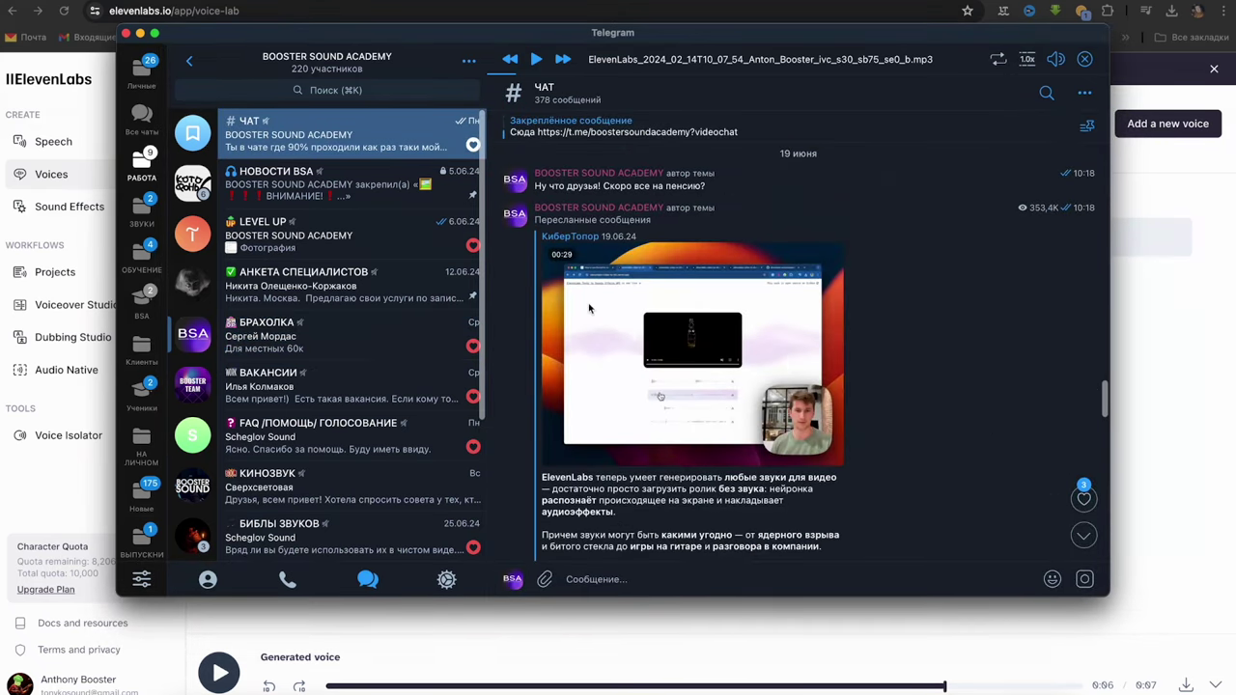
pyautogui.click(589, 309)
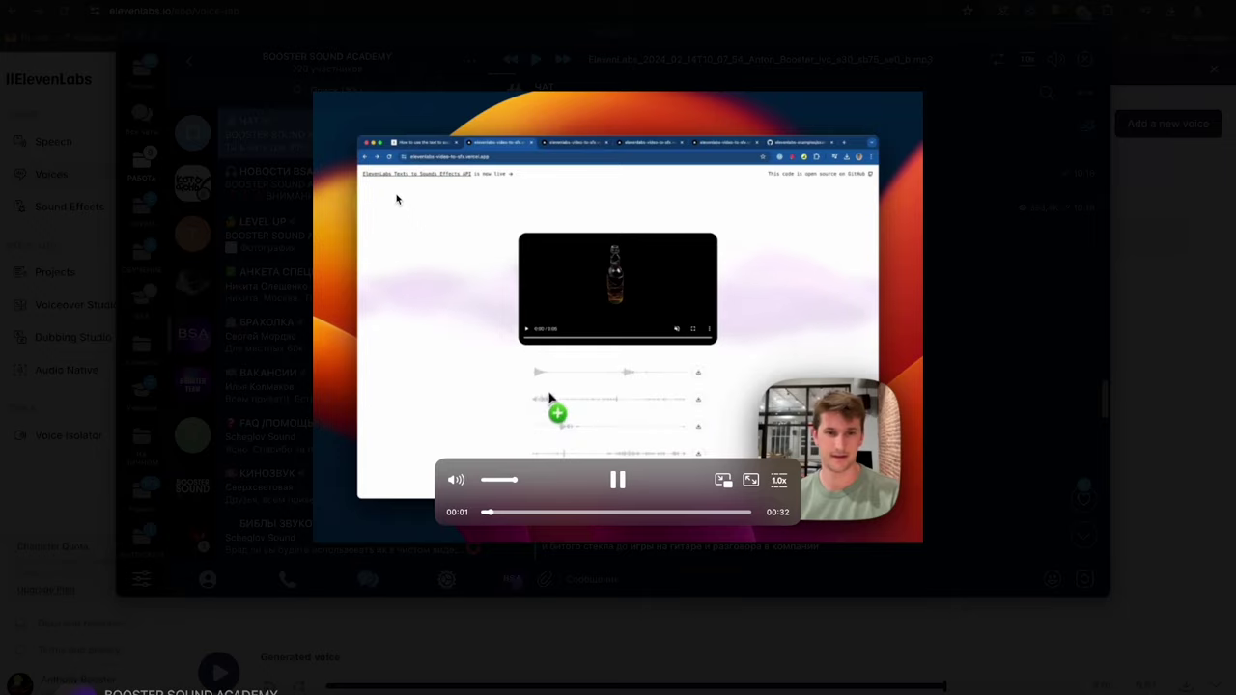
pyautogui.press('Escape')
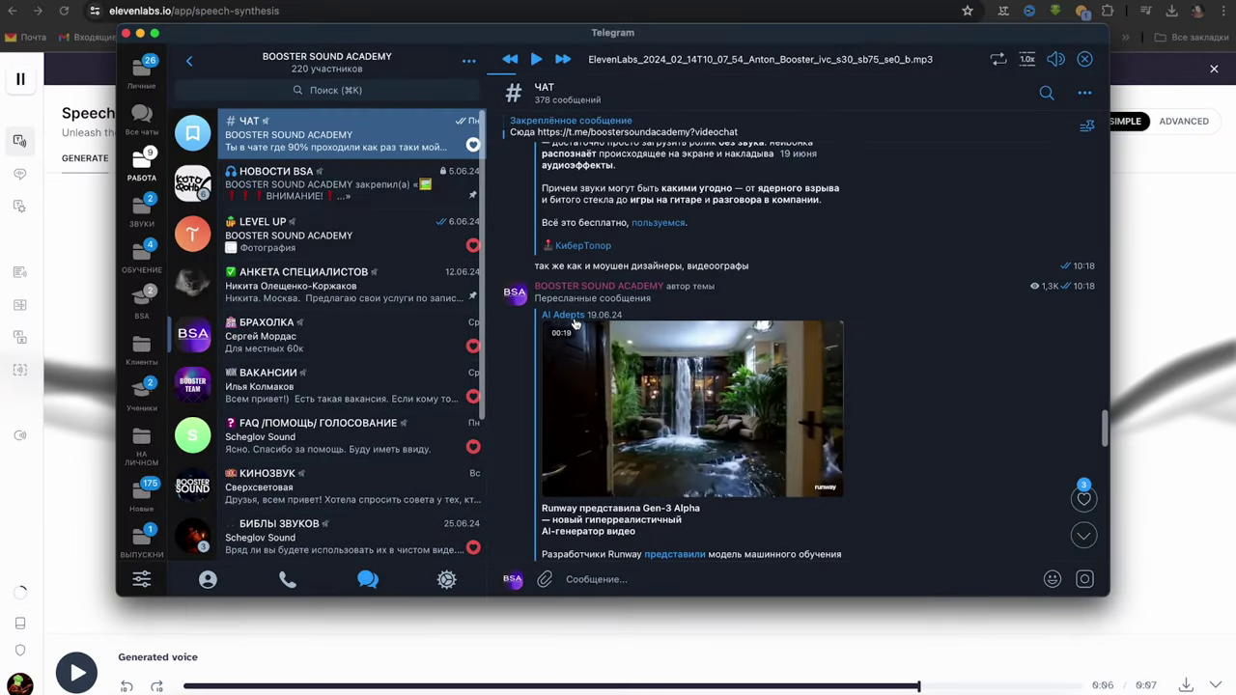
# Glance at the AI Adepts channel, then watch the forwarded Runway video from 00:08
pyautogui.click(580, 307)
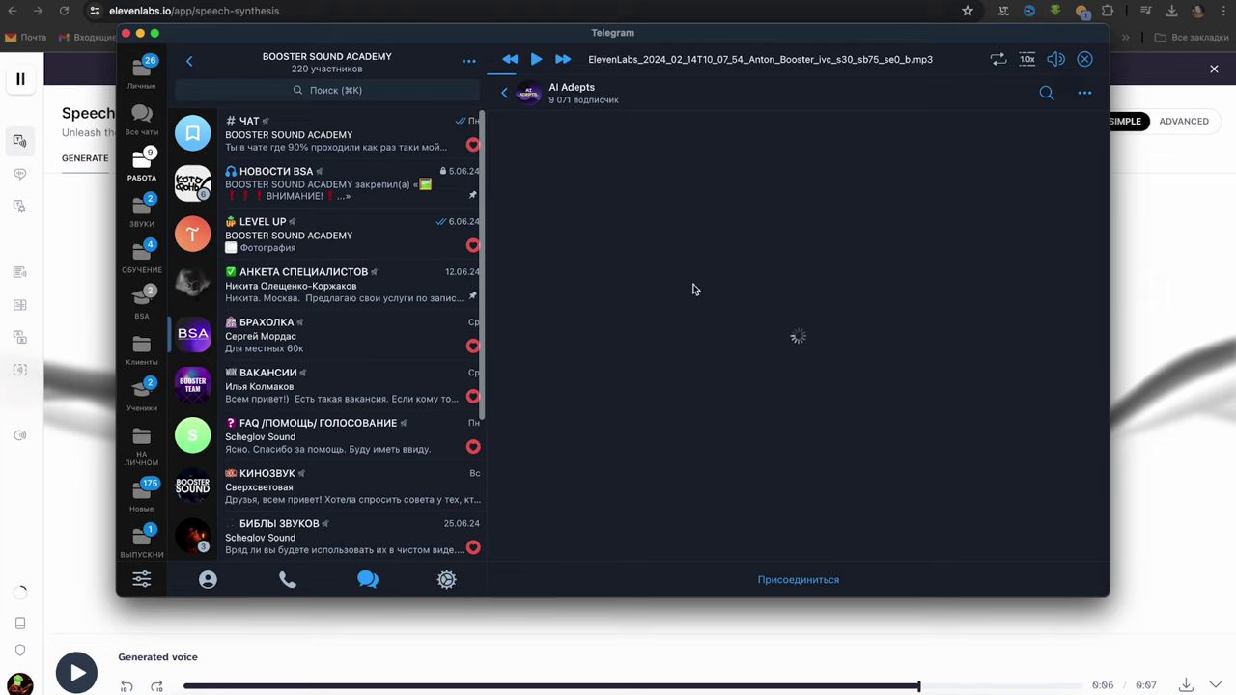
pyautogui.click(504, 95)
pyautogui.click(695, 405)
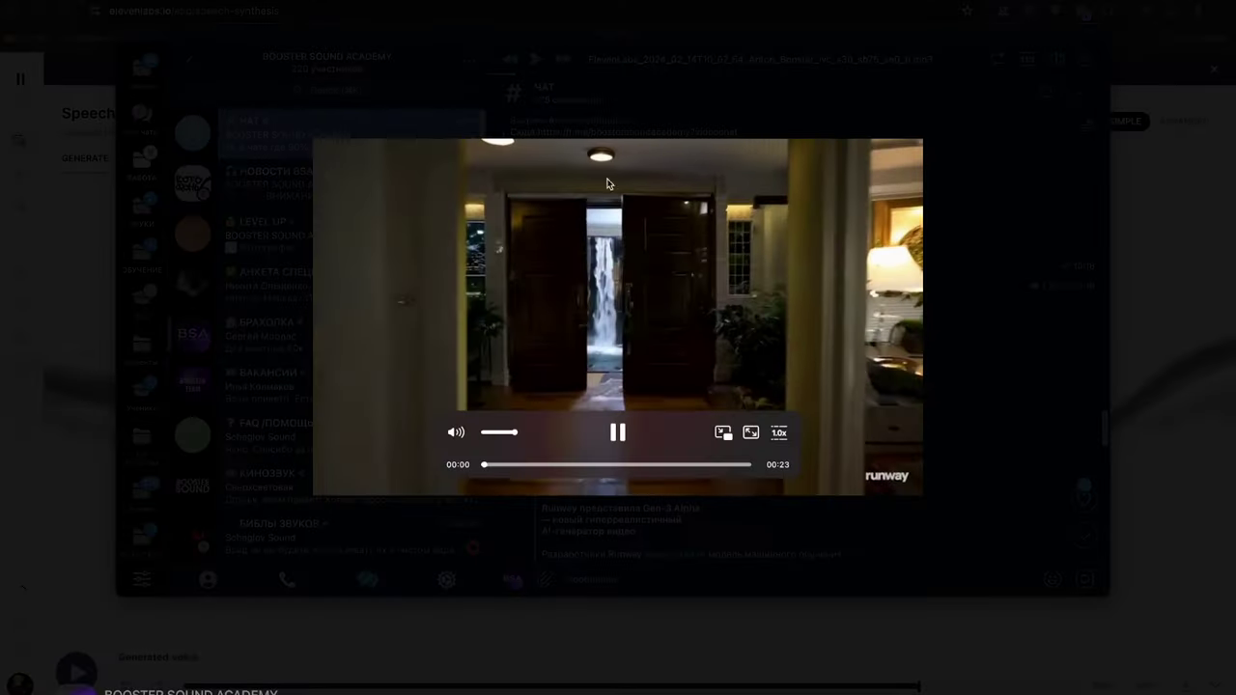
pyautogui.click(569, 465)
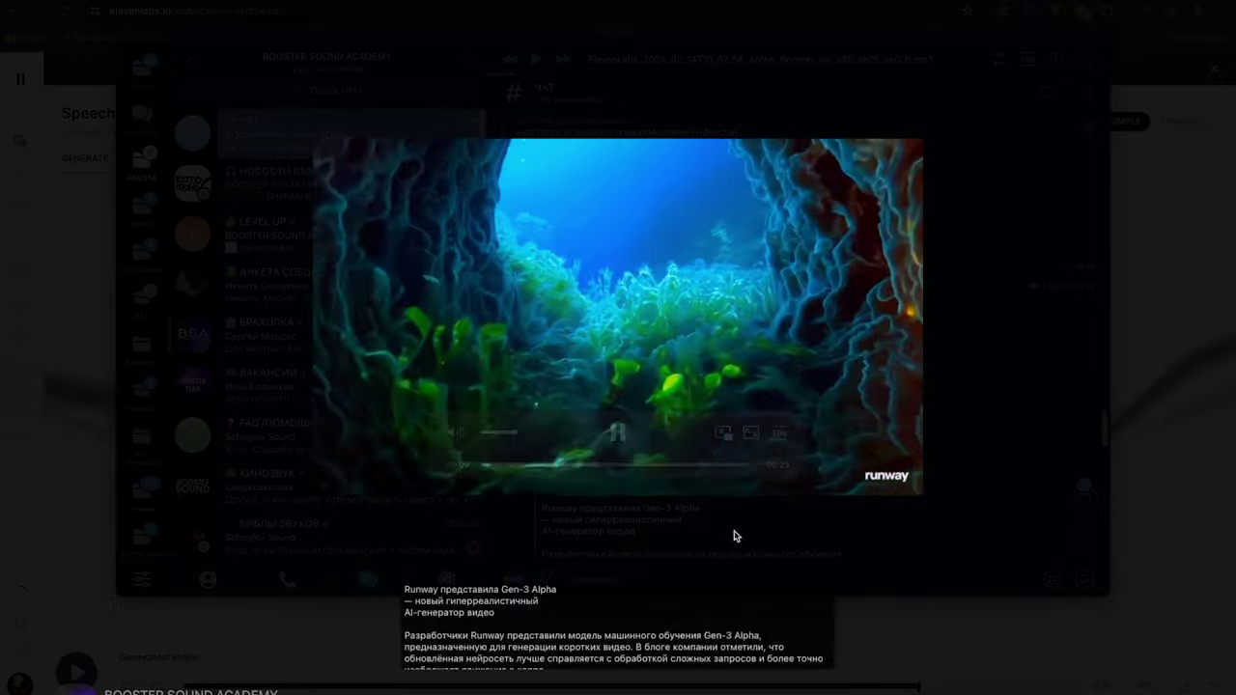
pyautogui.press('Escape')
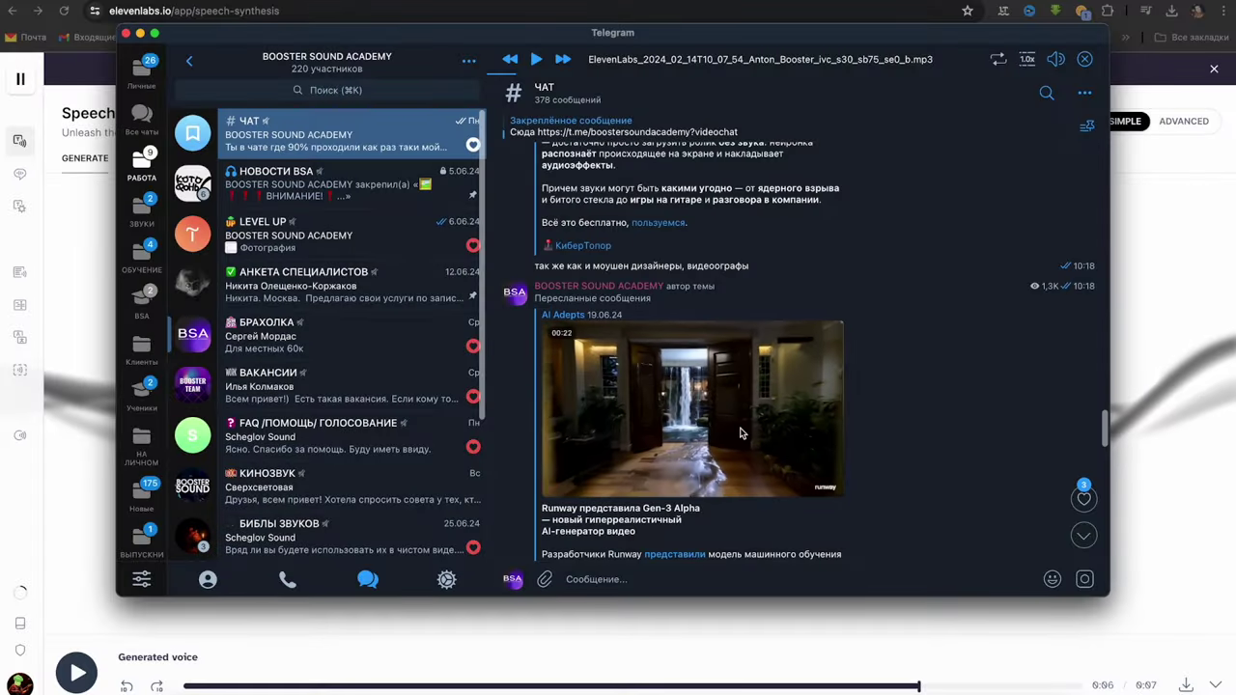
# Watch the ElevenLabs post's demo video in the viewer, jumping ahead to 00:10
pyautogui.scroll(3, 591, 245)
pyautogui.scroll(-3, 591, 244)
pyautogui.scroll(4, 591, 245)
pyautogui.click(693, 452)
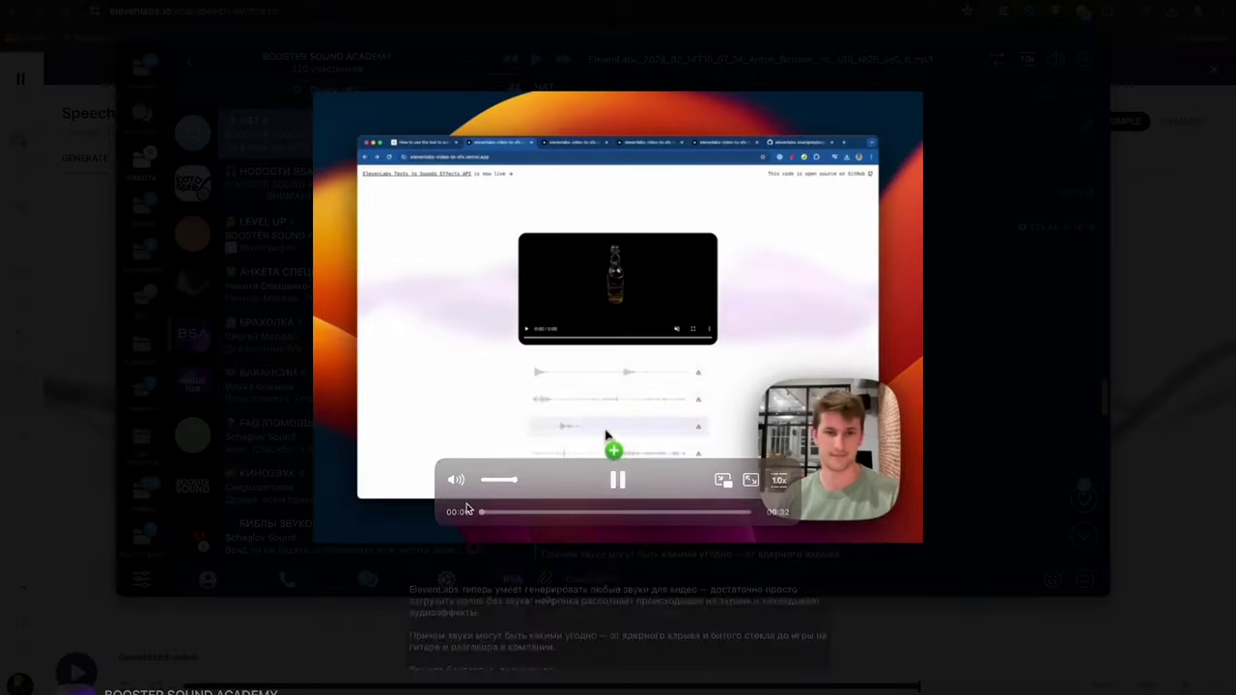
pyautogui.click(560, 512)
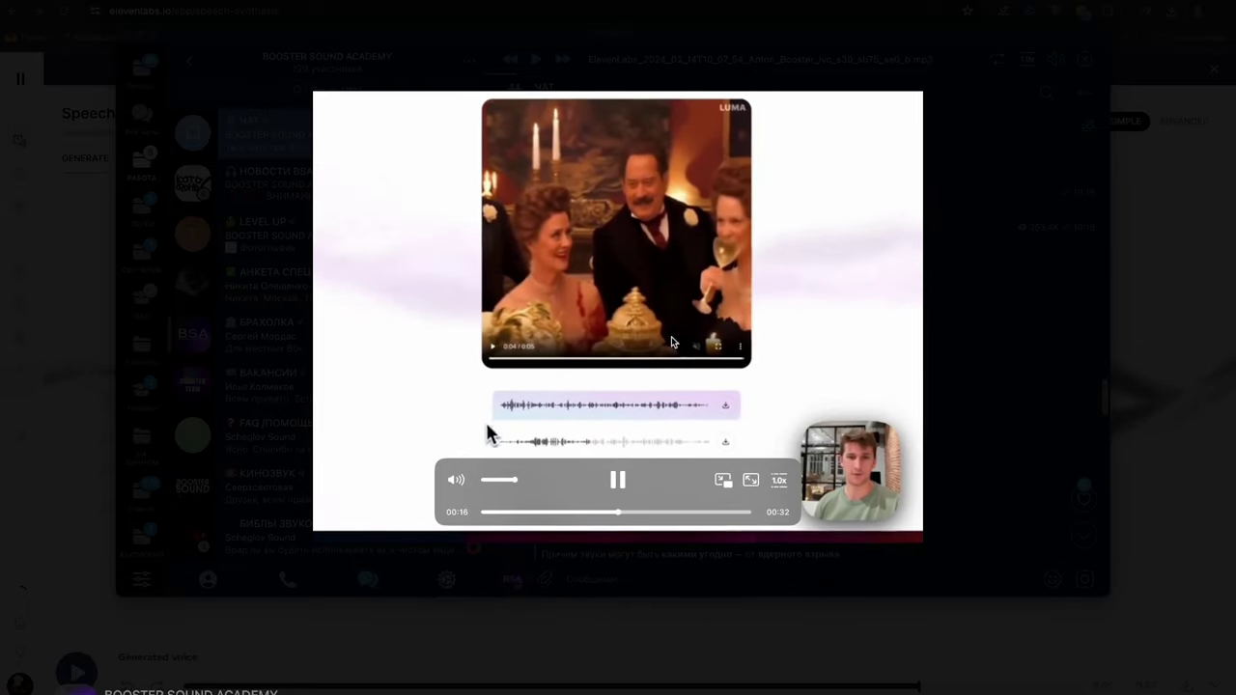
pyautogui.press('Escape')
# Play the forwarded video message, pausing at 00:03 and skipping ahead to 00:08
pyautogui.scroll(-5, 687, 536)
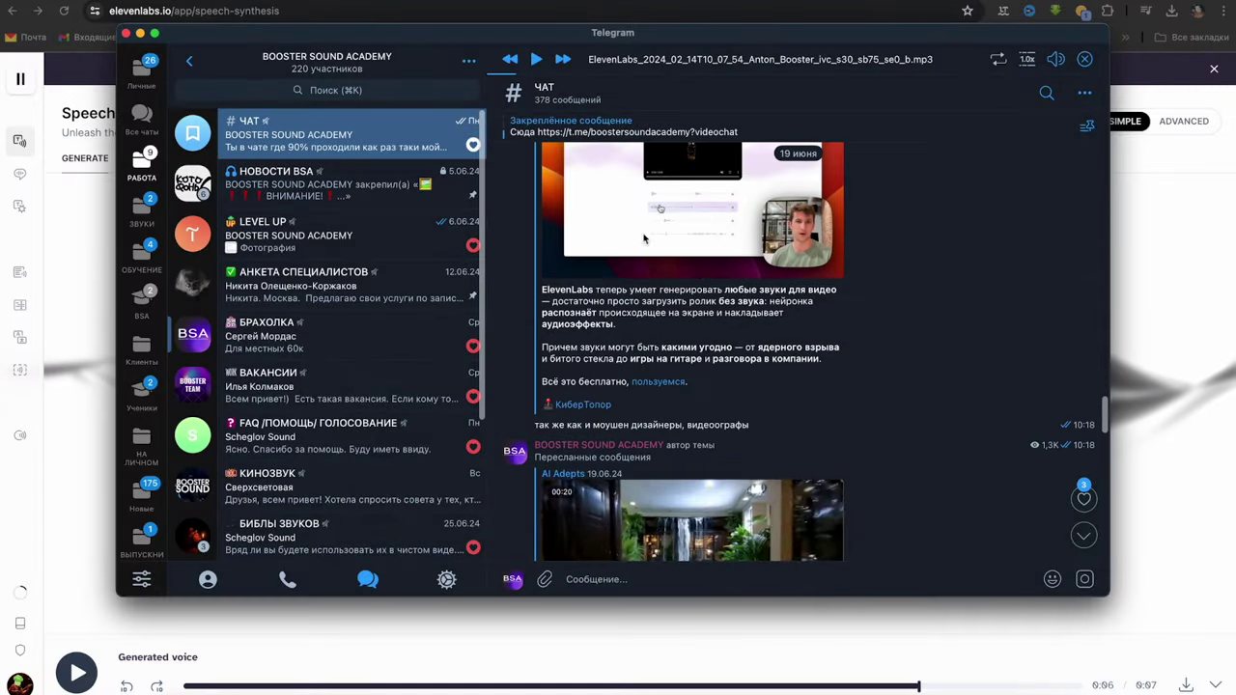
pyautogui.scroll(5, 657, 435)
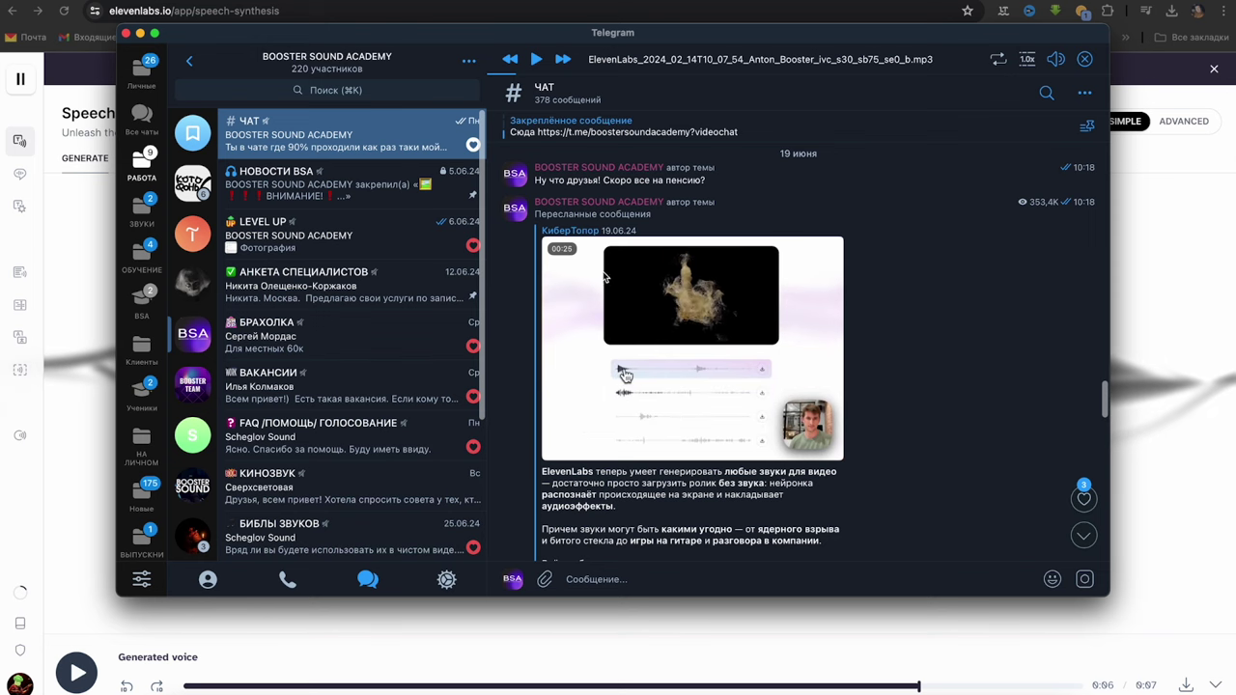
pyautogui.click(728, 339)
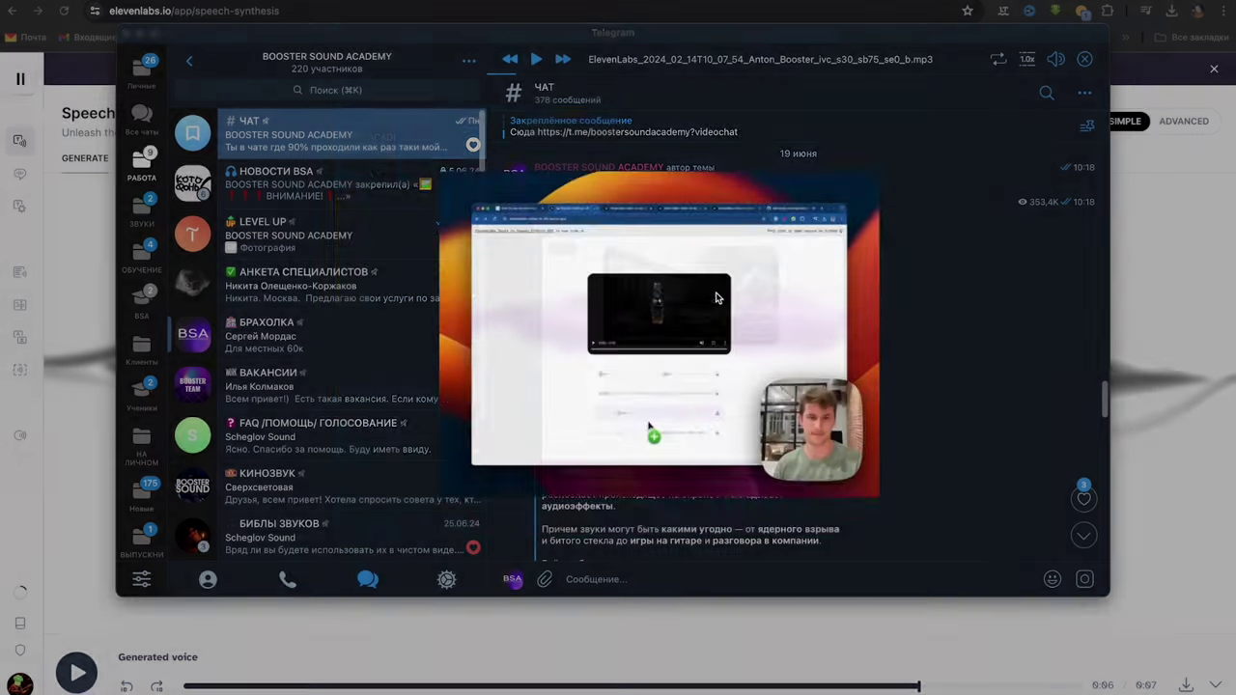
pyautogui.click(539, 282)
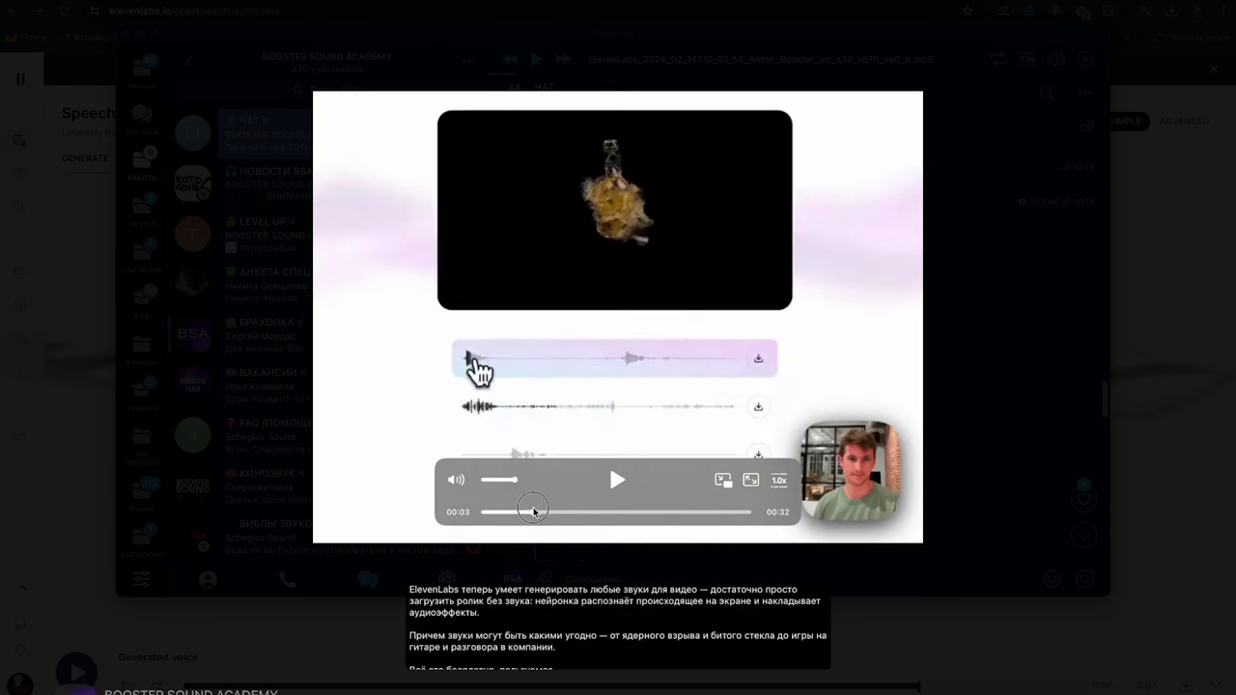
pyautogui.moveTo(521, 508); pyautogui.dragTo(549, 511)
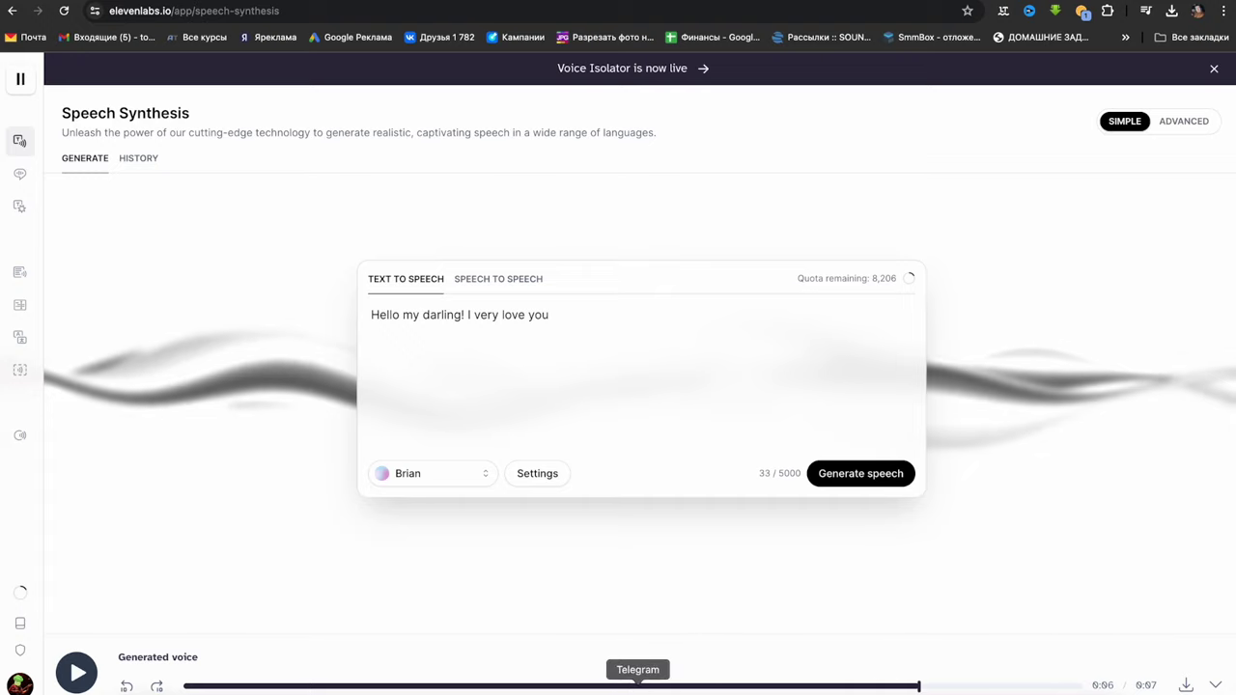
# Open the YouTube channel page in Chrome, then go to the Главная home feed
pyautogui.click(638, 687)
pyautogui.scroll(-3, 657, 405)
pyautogui.click(660, 361)
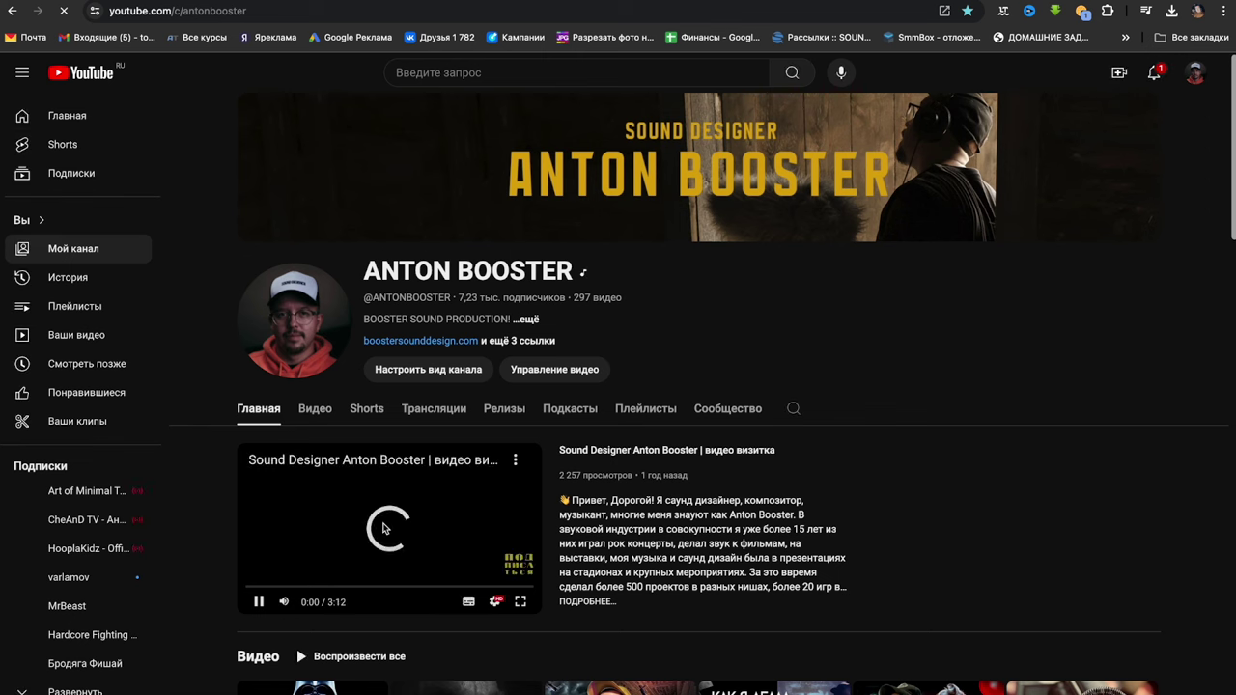
pyautogui.click(67, 118)
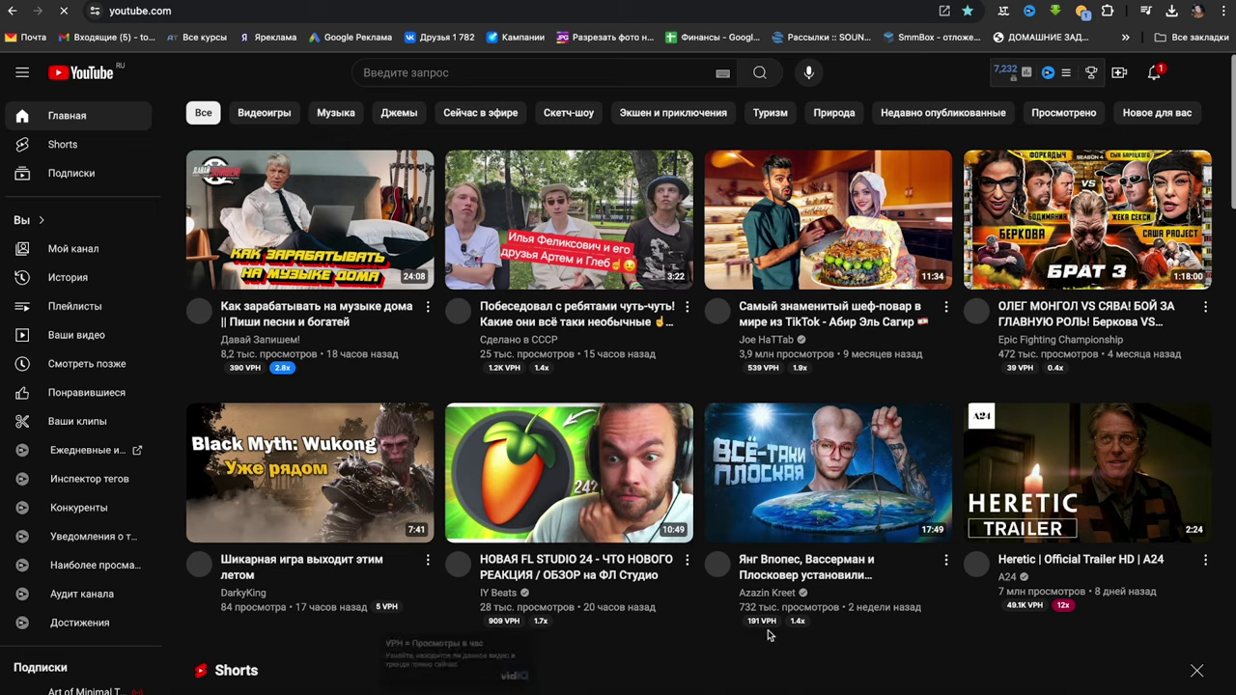
pyautogui.scroll(-2, 656, 666)
pyautogui.scroll(1, 656, 666)
pyautogui.press('super+Tab')
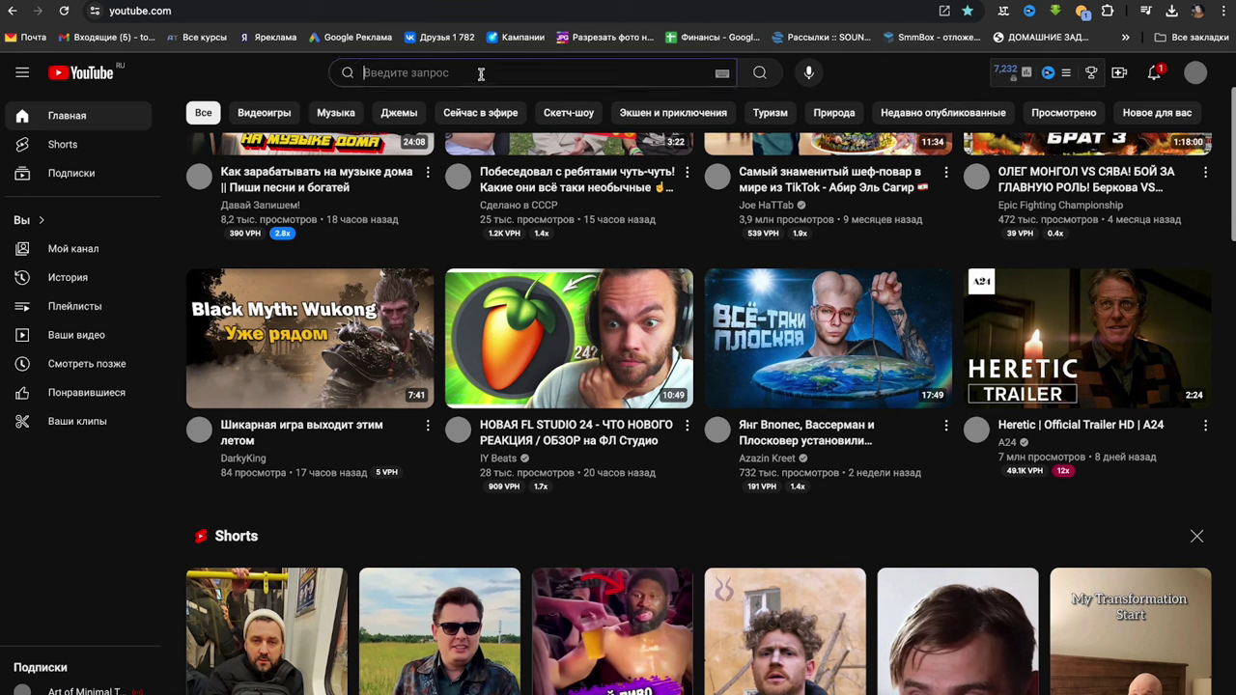
# Search YouTube for 'timelapse' and download the Peanut Time Lapse short as an mp4
pyautogui.write('time')
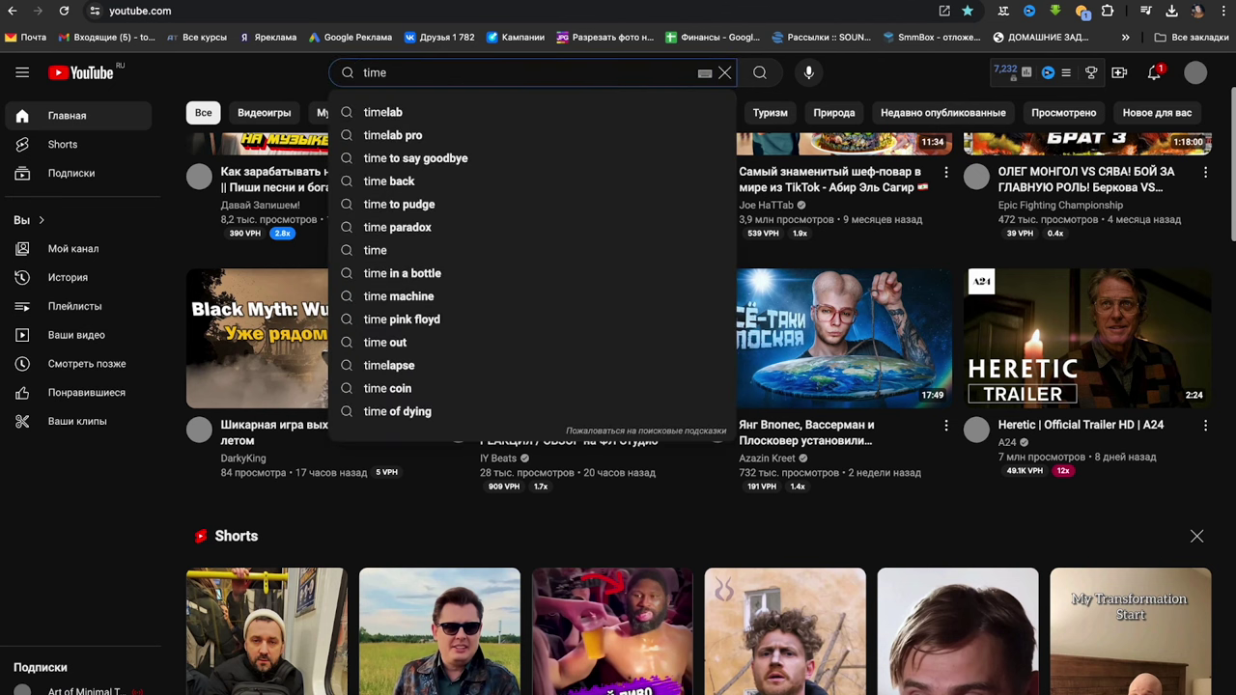
pyautogui.write('lapse')
pyautogui.press('Return')
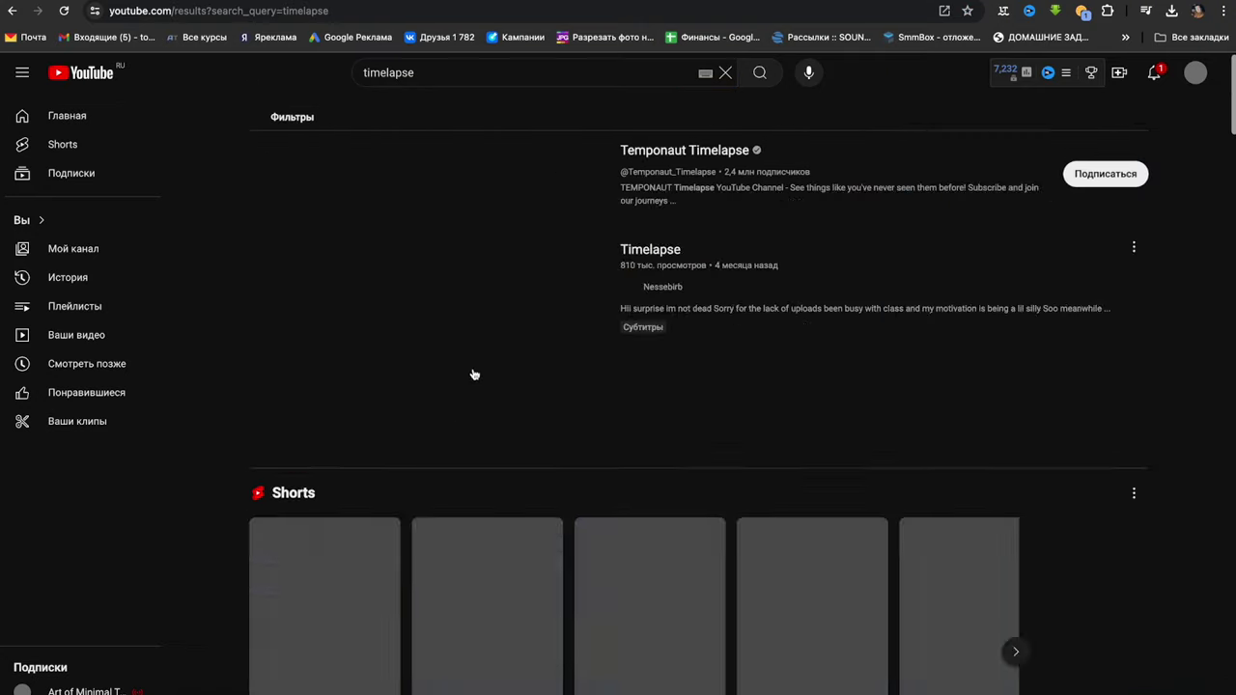
pyautogui.click(455, 426)
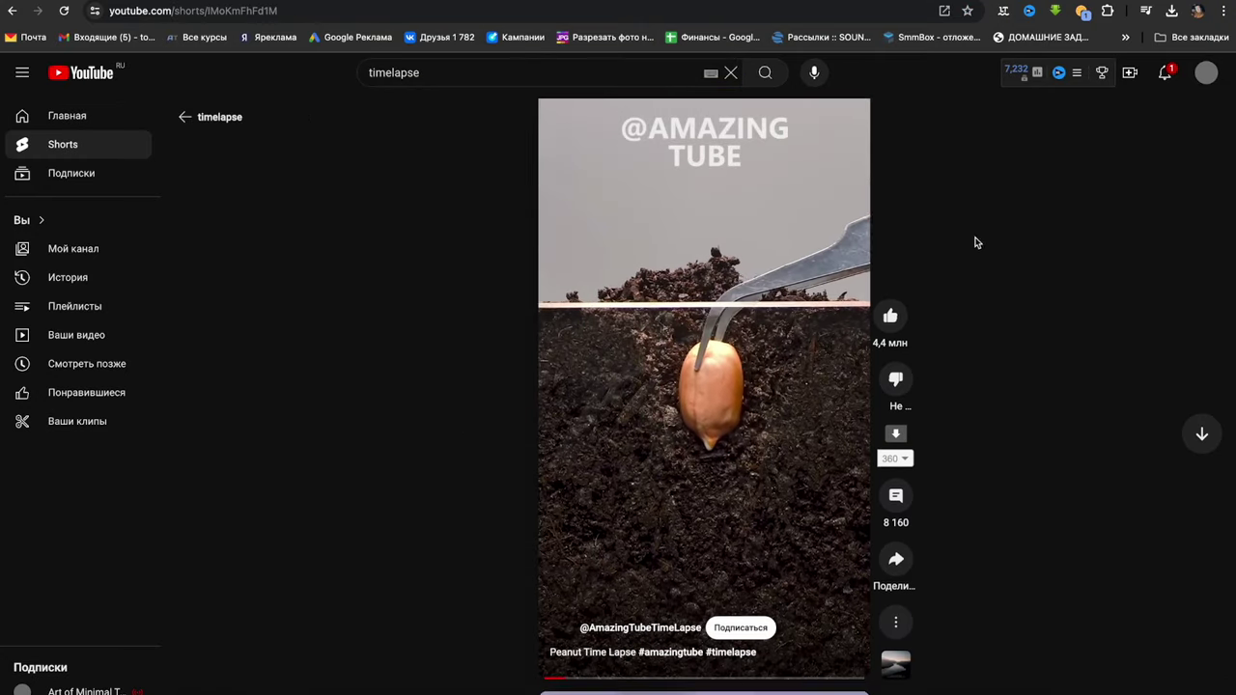
pyautogui.click(691, 379)
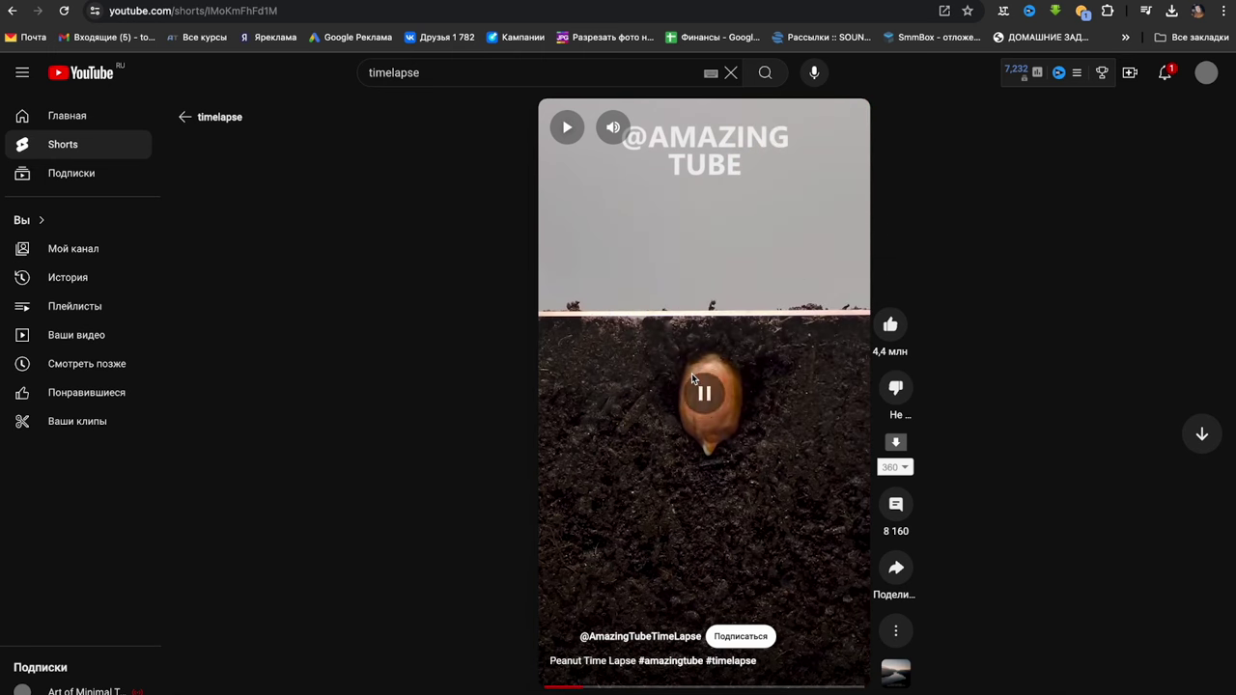
pyautogui.click(897, 444)
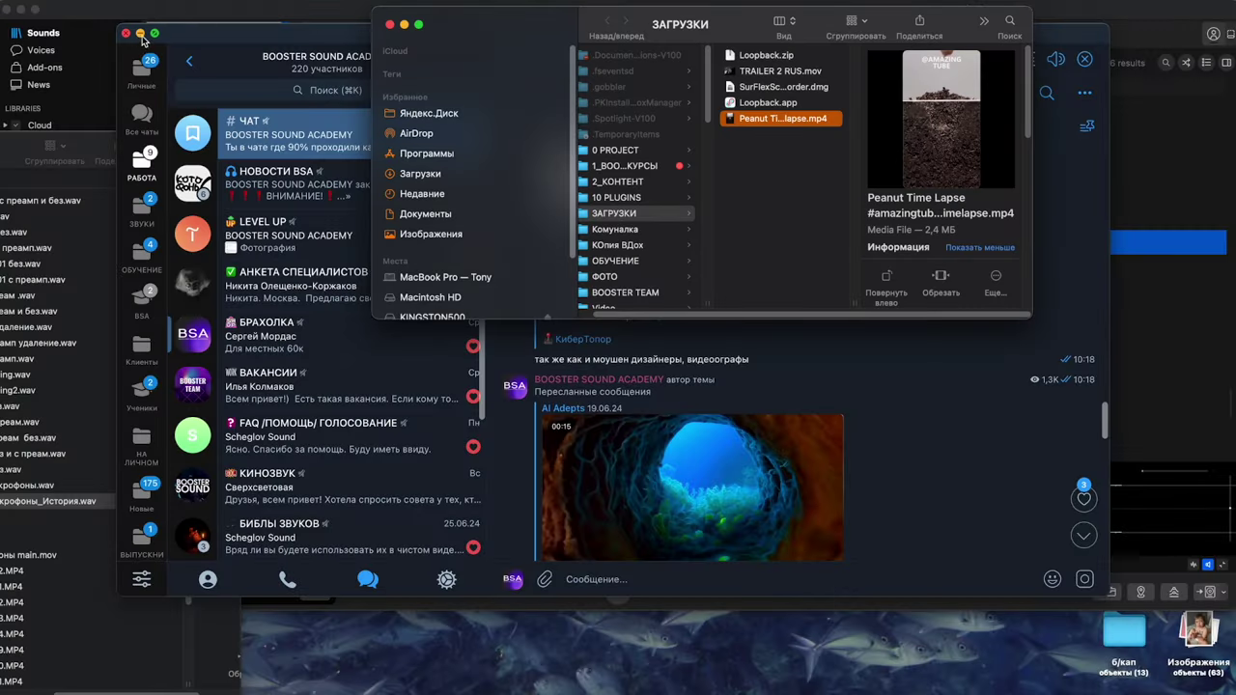
# Minimize Telegram and launch Chrome with the chosen profile
pyautogui.click(140, 34)
pyautogui.click(592, 685)
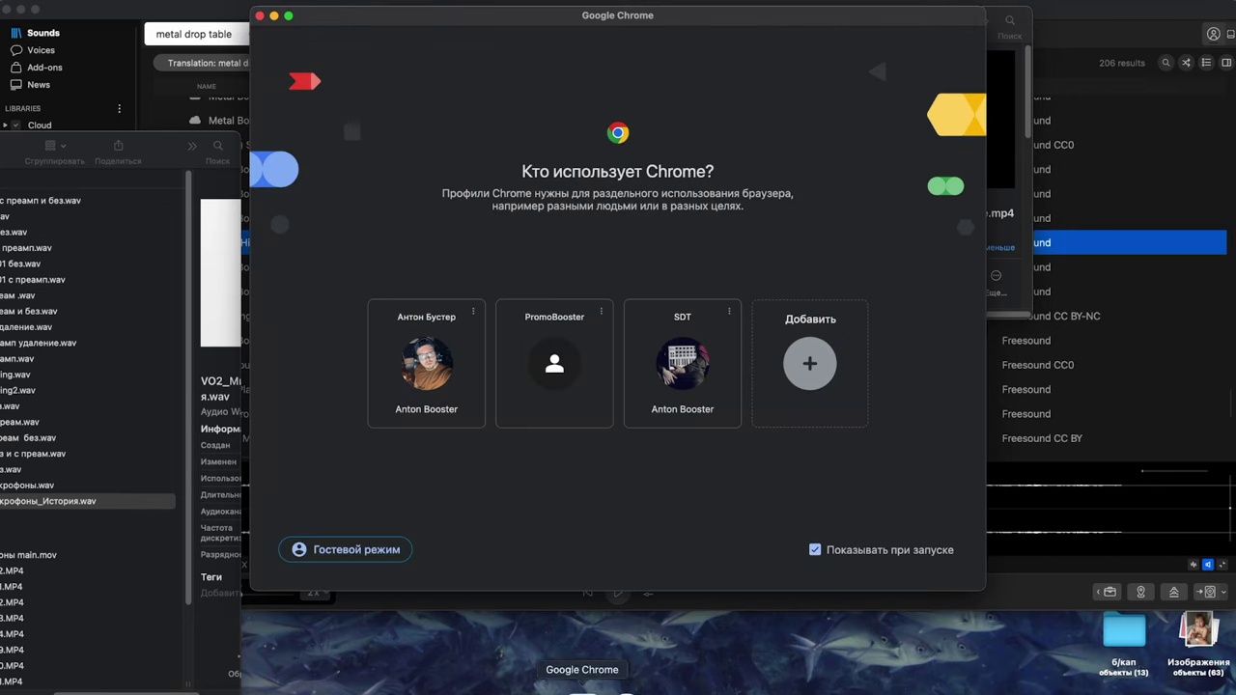
pyautogui.click(555, 363)
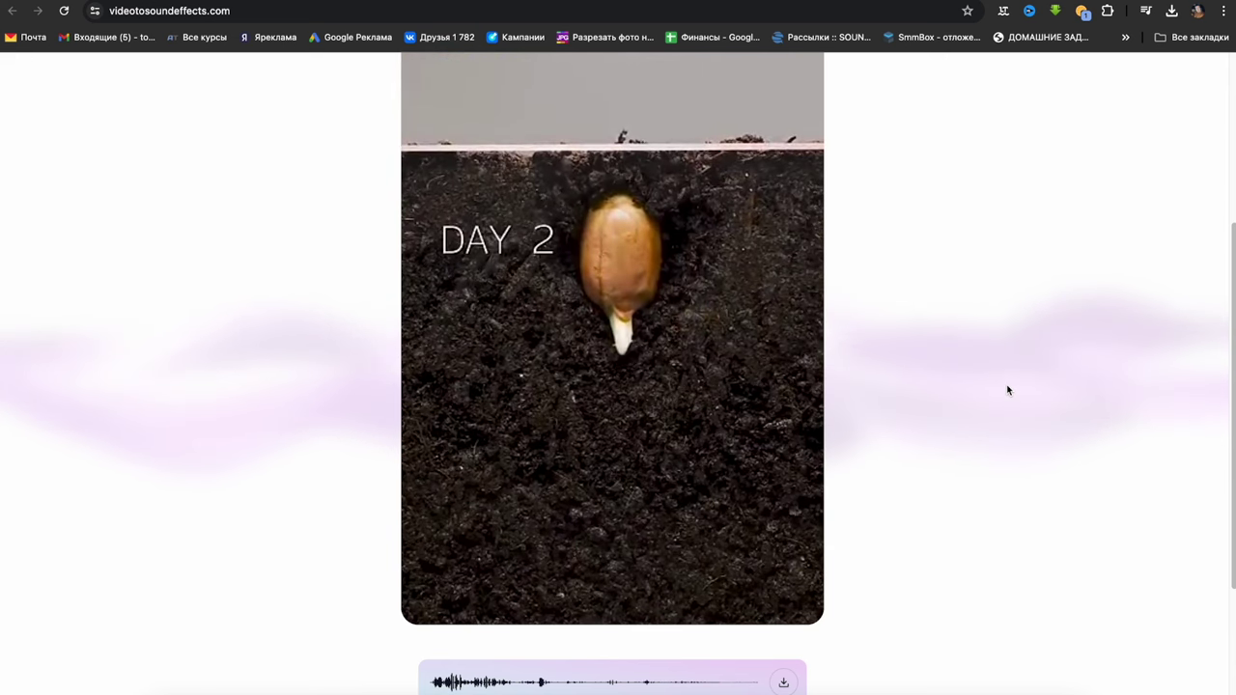
# Preview the second generated sound effect for the peanut video
pyautogui.scroll(-3, 1007, 391)
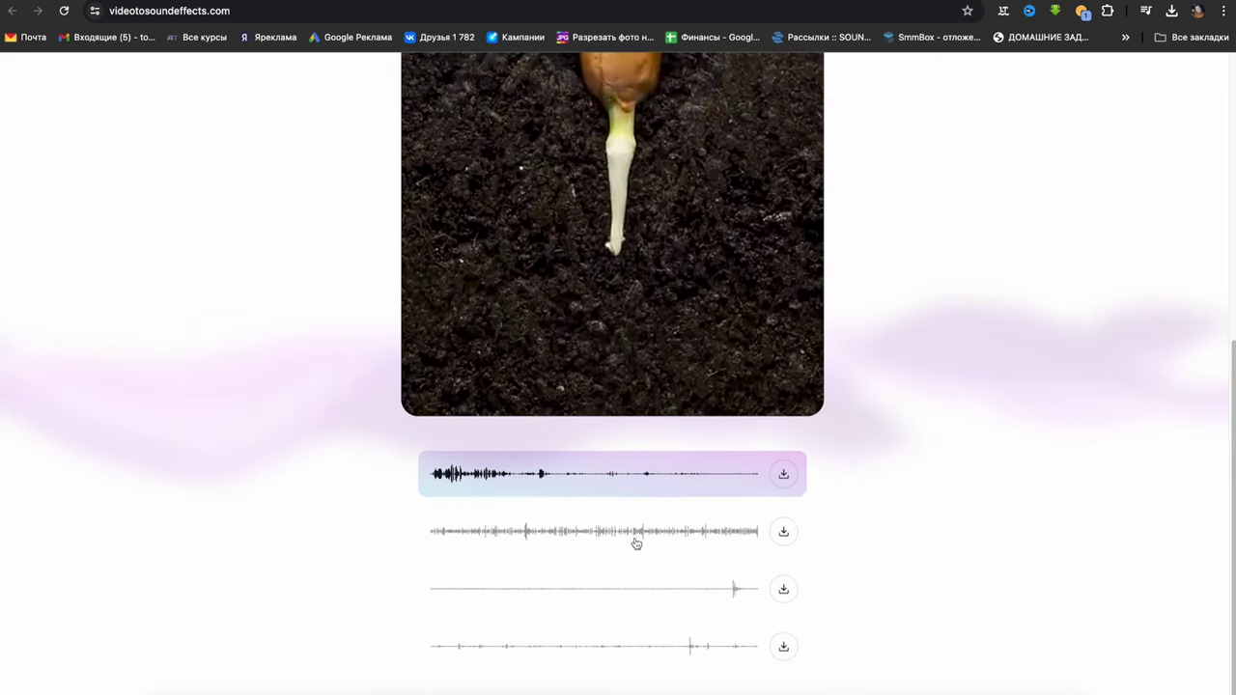
pyautogui.click(485, 535)
pyautogui.scroll(3, 1059, 495)
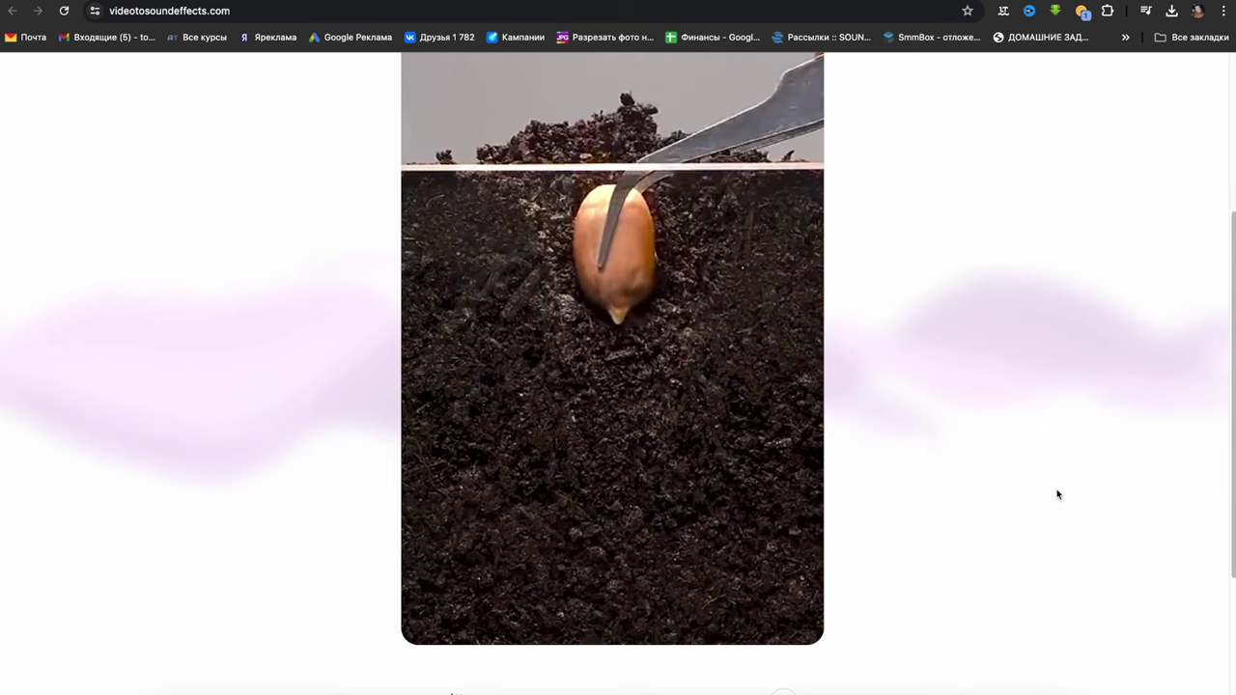
pyautogui.scroll(-1, 1057, 494)
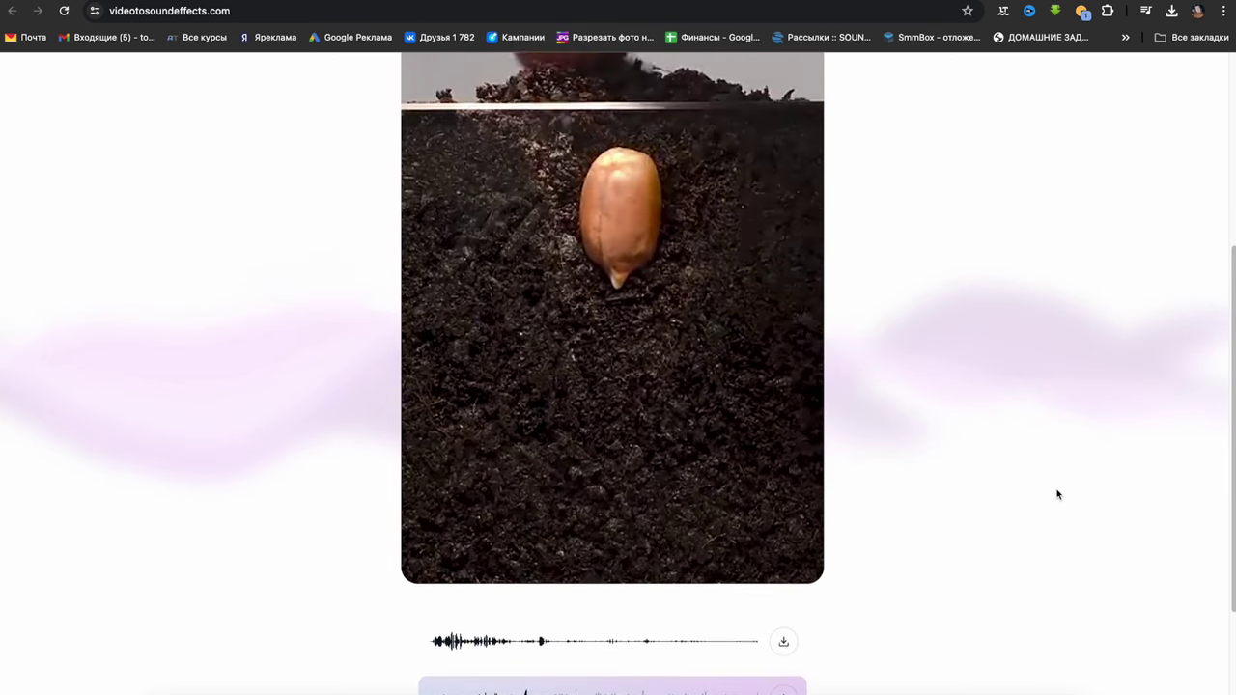
pyautogui.scroll(2, 1057, 494)
pyautogui.scroll(1, 1057, 495)
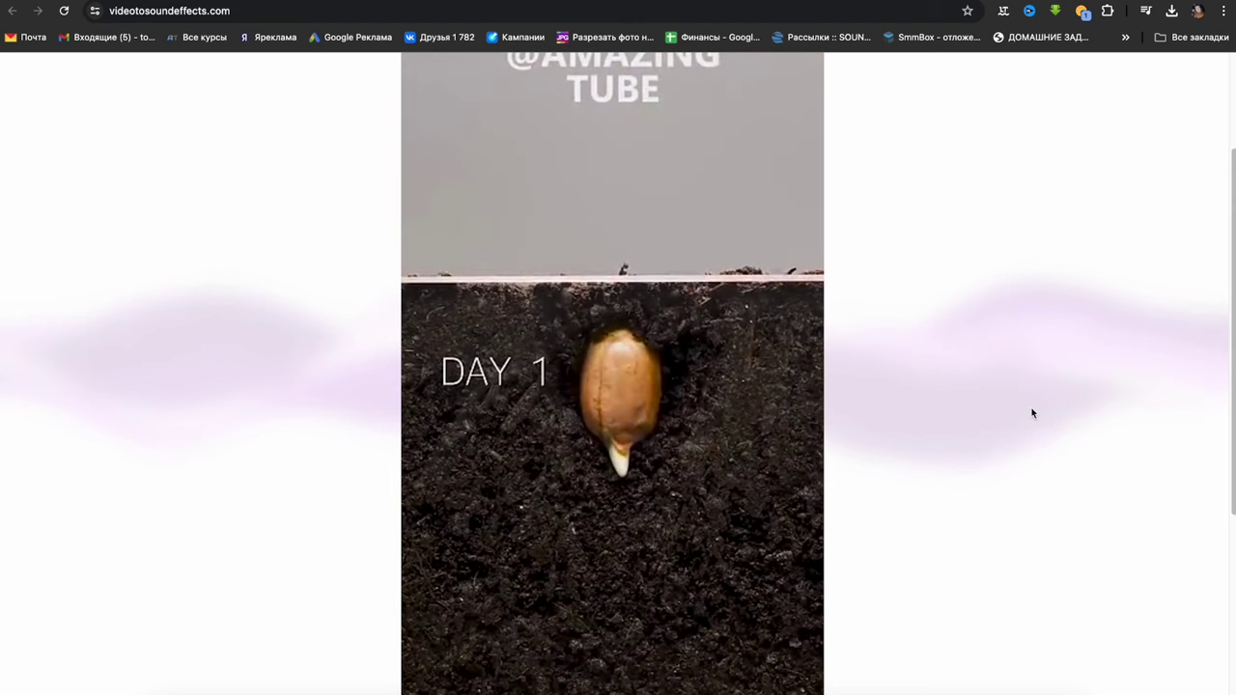
pyautogui.scroll(-1, 1049, 454)
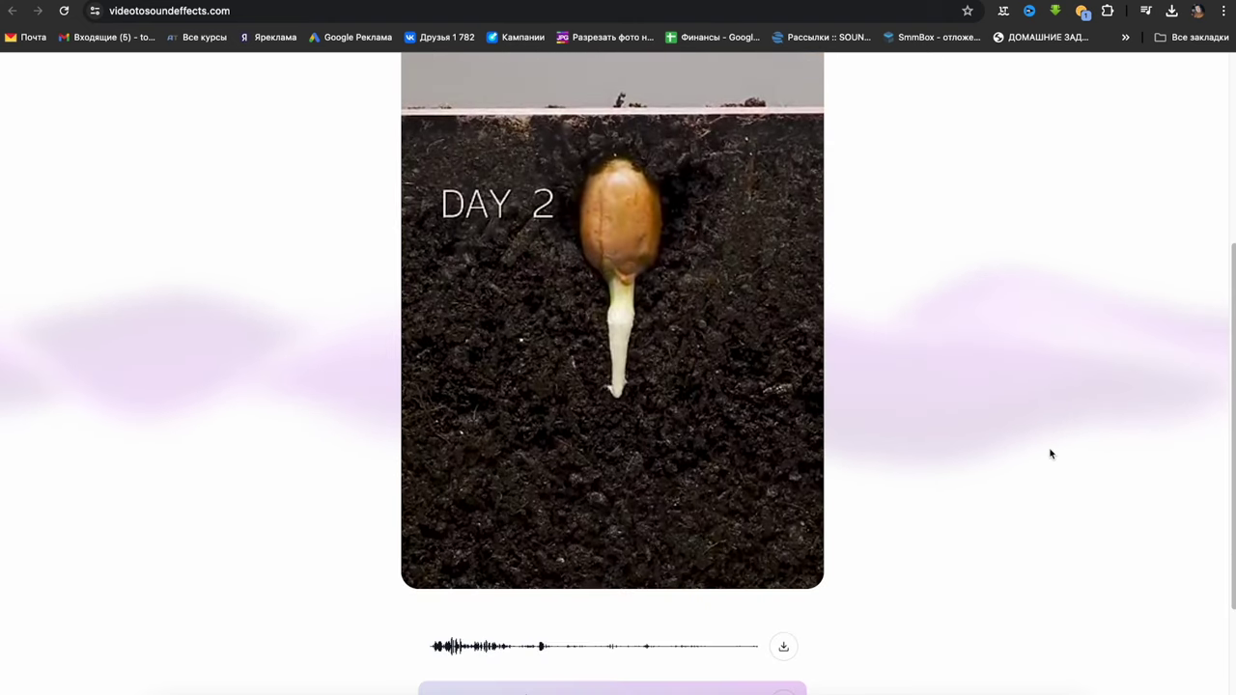
pyautogui.scroll(-2, 1049, 450)
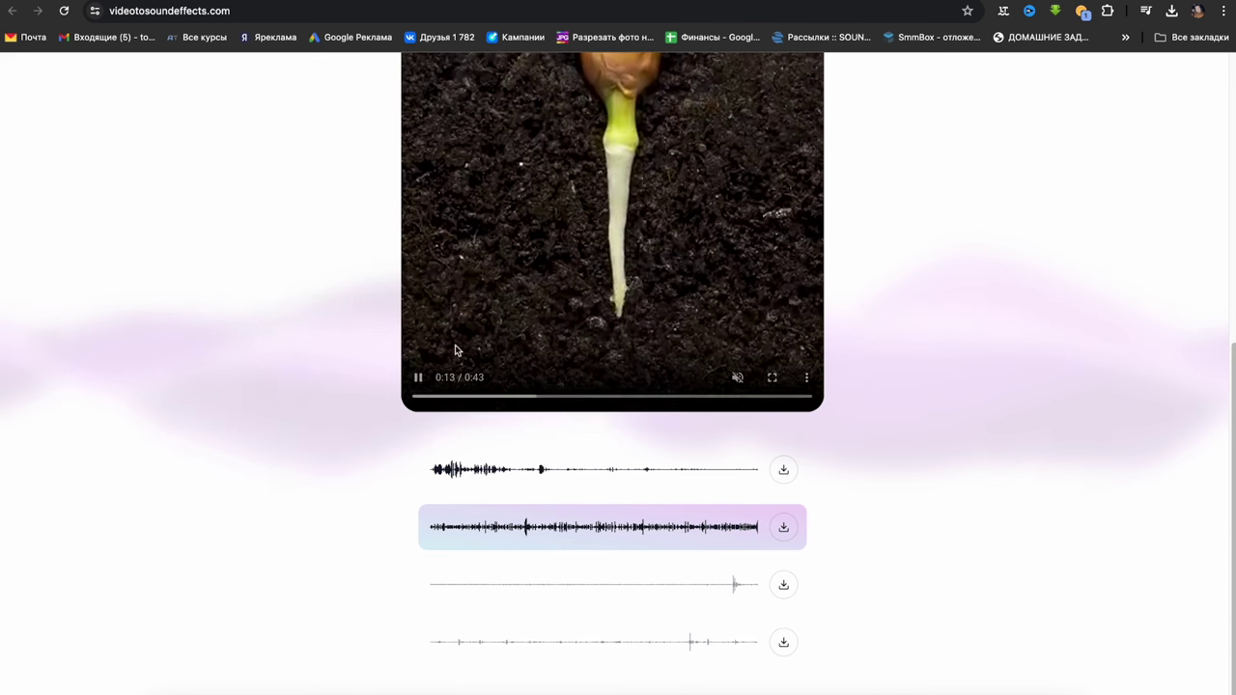
# Play the peanut timelapse video from the start
pyautogui.click(469, 583)
pyautogui.scroll(2, 746, 401)
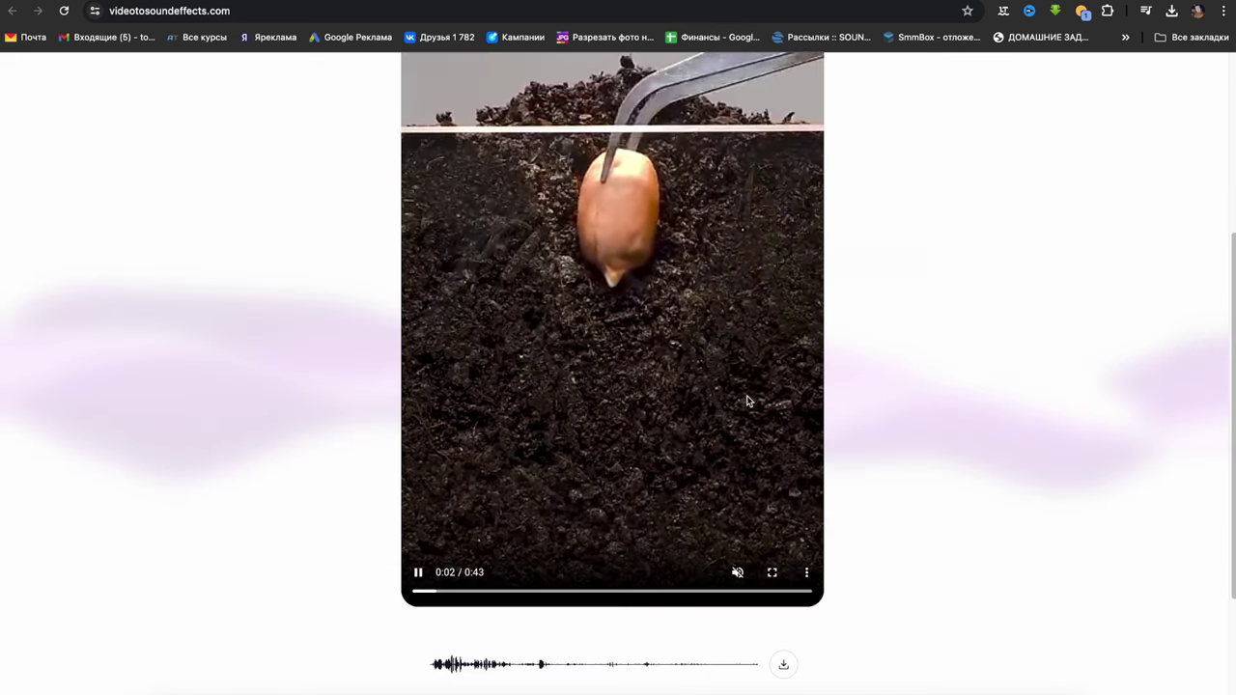
pyautogui.scroll(-2, 746, 400)
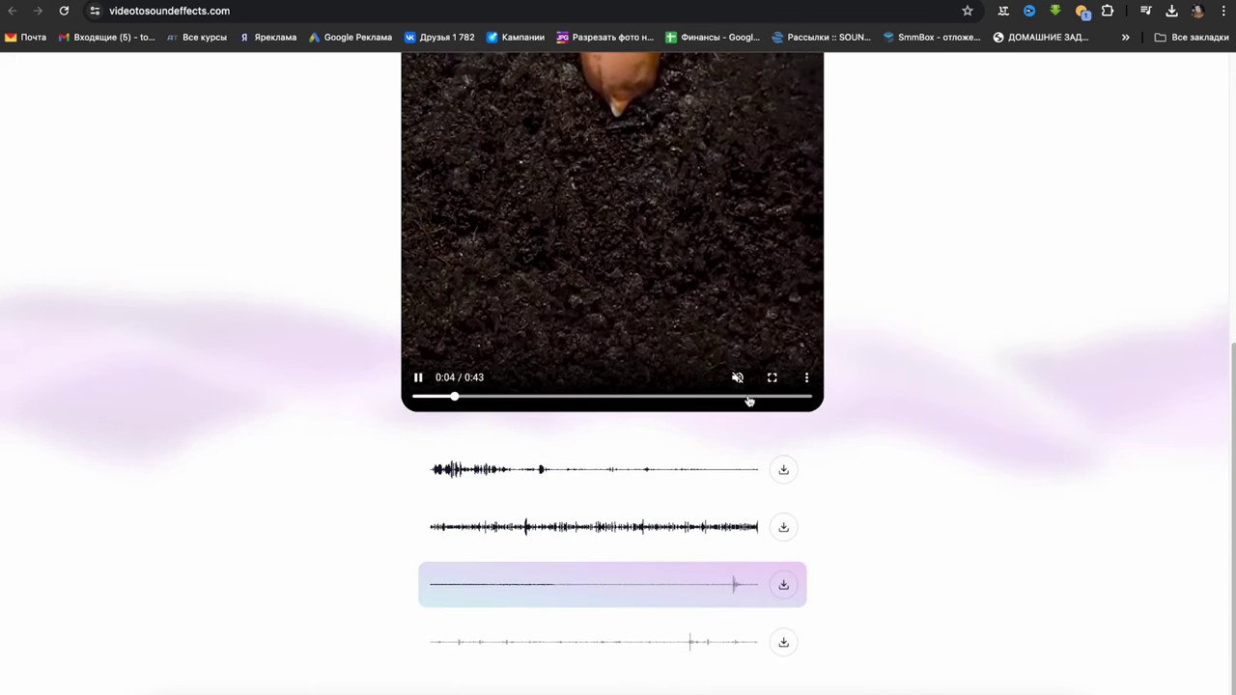
pyautogui.scroll(2, 1126, 356)
pyautogui.scroll(-2, 1126, 357)
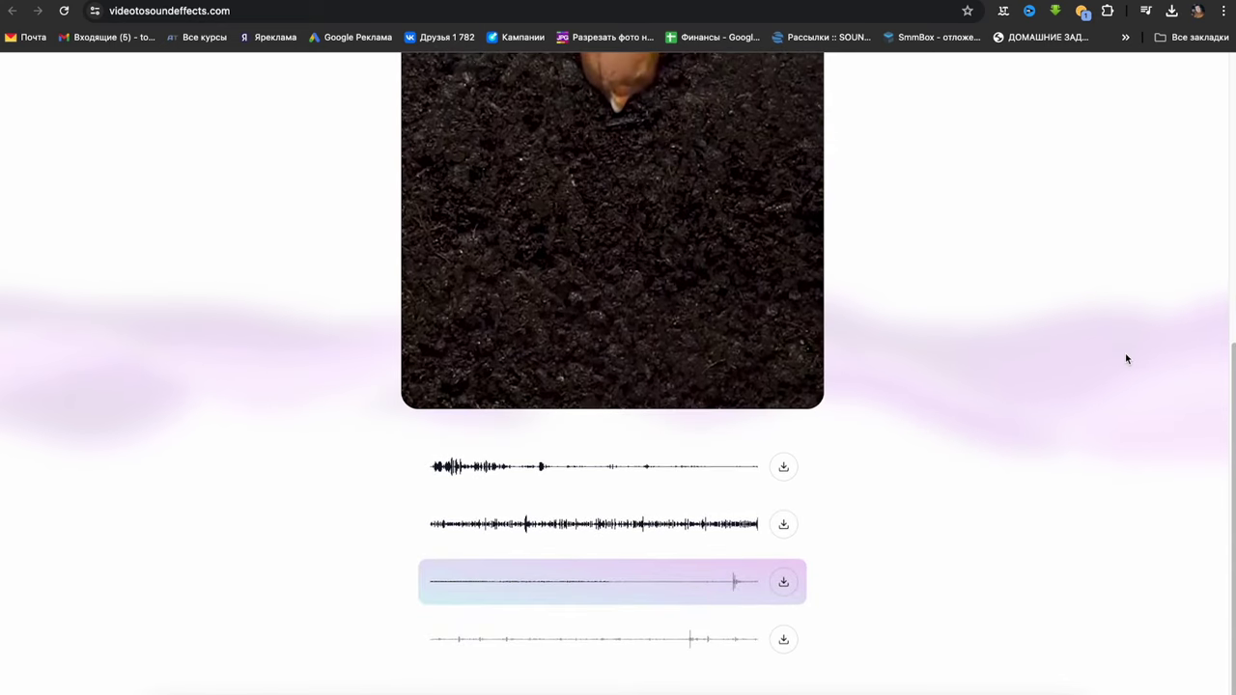
pyautogui.scroll(2, 1126, 359)
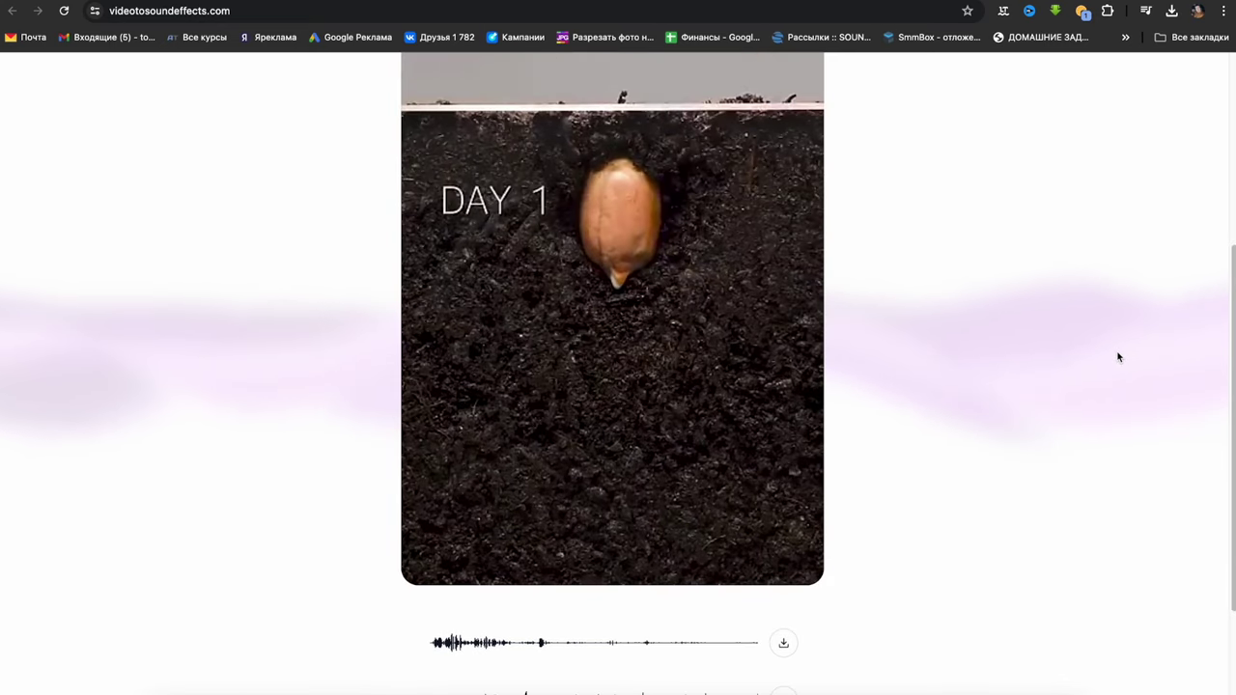
pyautogui.scroll(2, 1119, 357)
pyautogui.scroll(-3, 1119, 358)
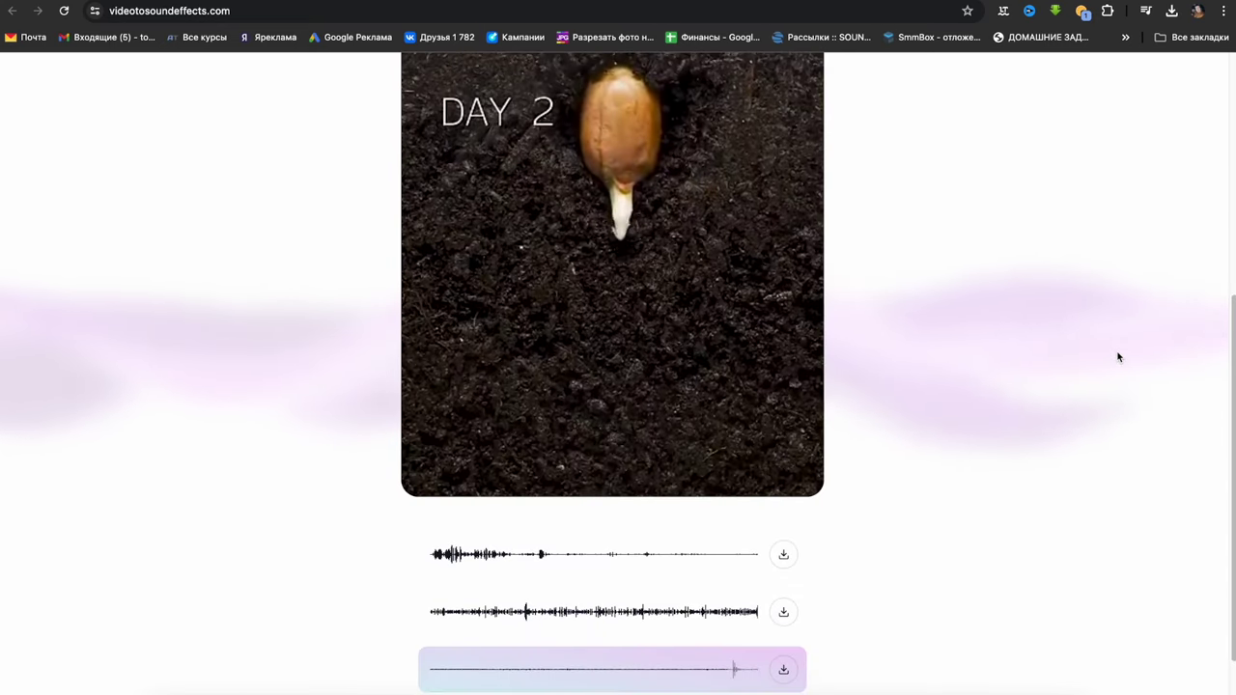
pyautogui.scroll(-1, 1118, 357)
pyautogui.scroll(3, 805, 554)
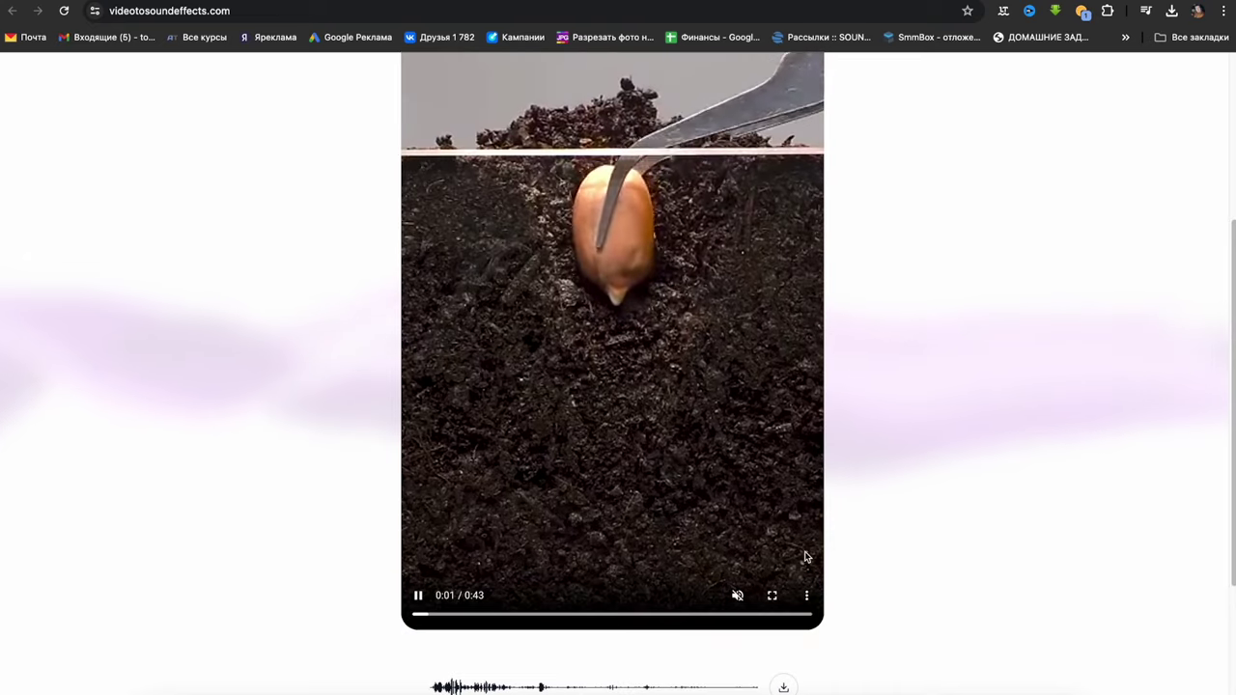
pyautogui.scroll(-3, 806, 557)
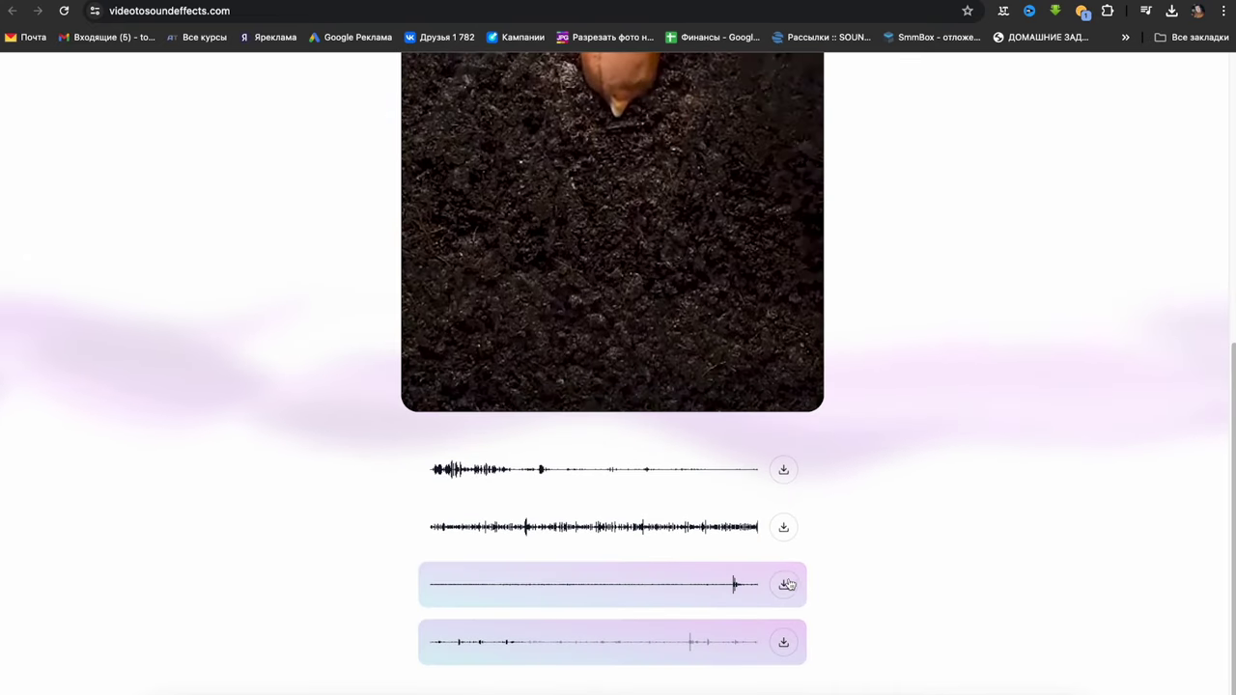
pyautogui.scroll(3, 942, 343)
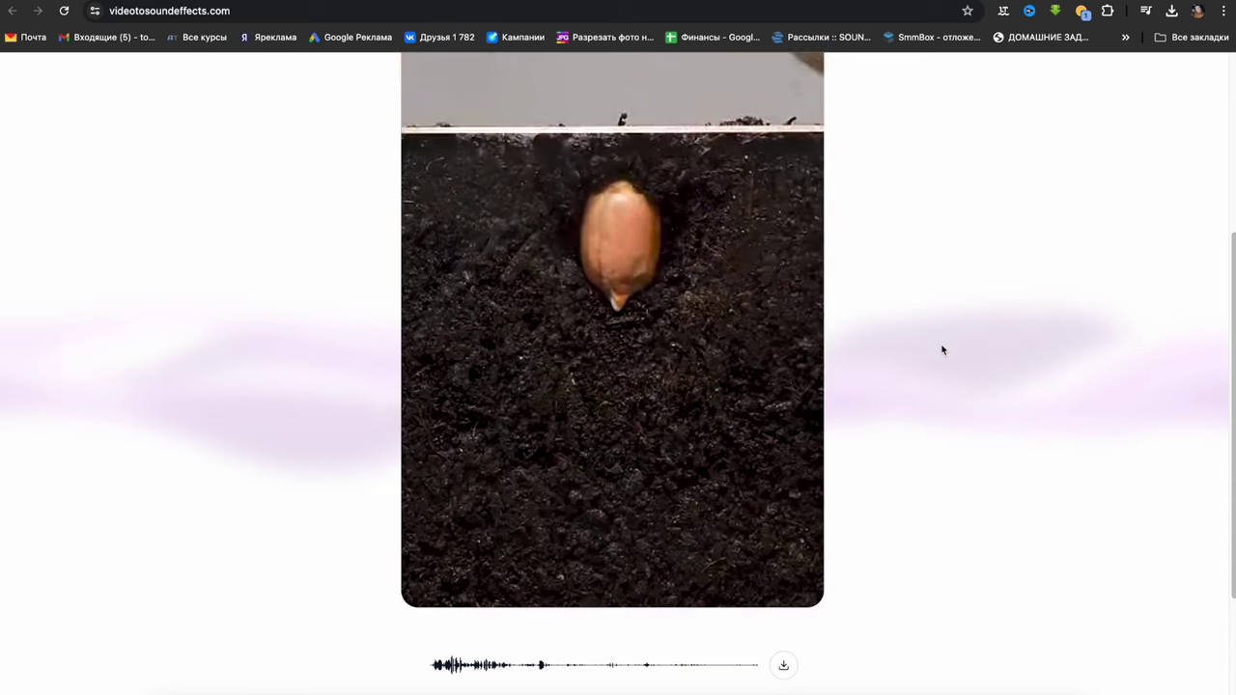
pyautogui.scroll(-3, 940, 350)
# Play the first generated sound with the video, pause it, and bring Soundly forward
pyautogui.click(544, 469)
pyautogui.click(543, 469)
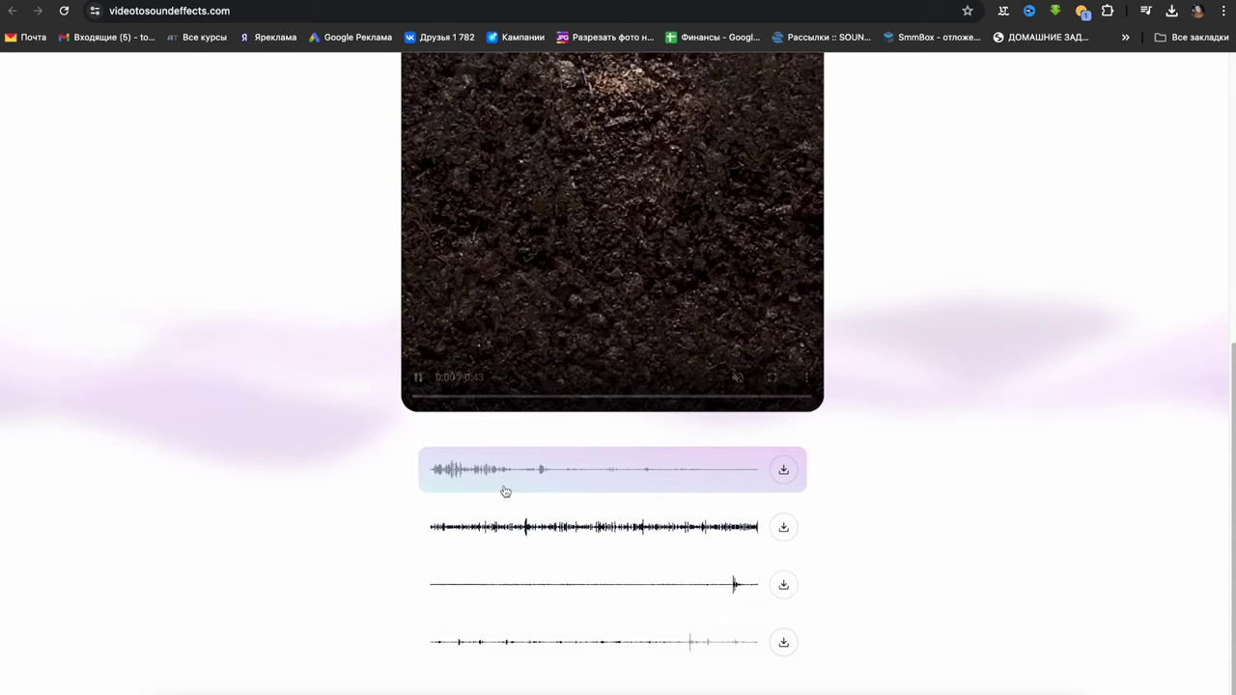
pyautogui.scroll(2, 565, 531)
pyautogui.scroll(-2, 552, 550)
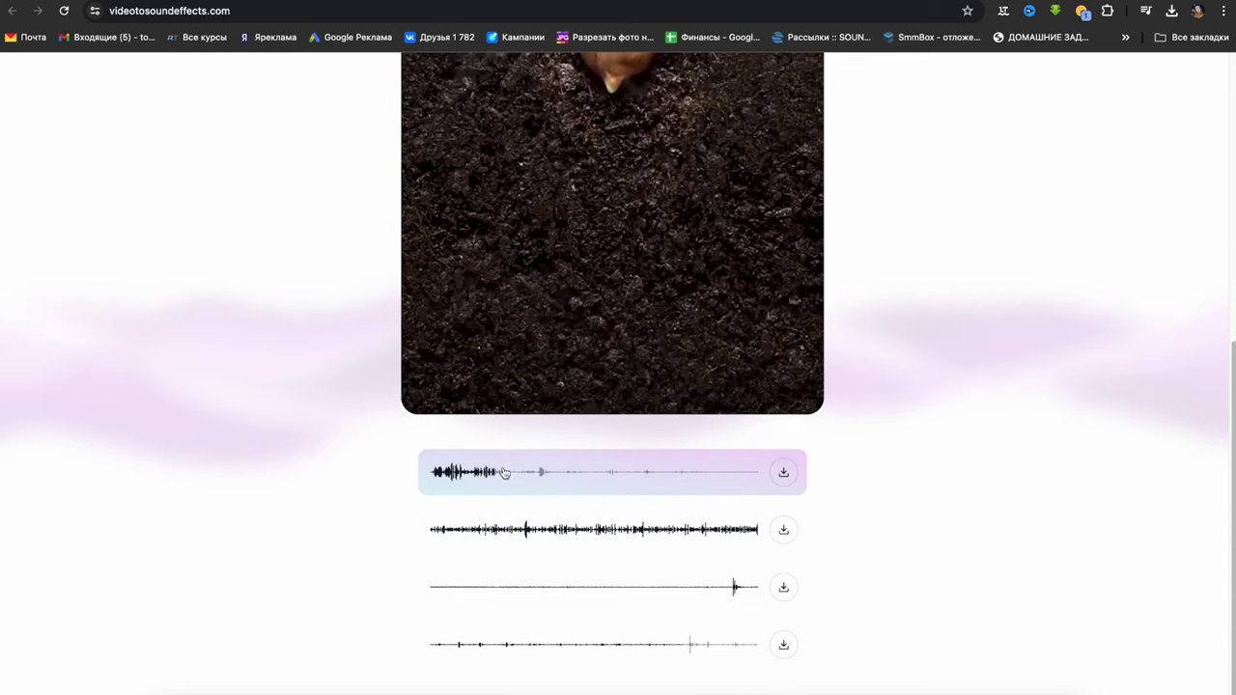
pyautogui.scroll(1, 505, 475)
pyautogui.click(541, 347)
pyautogui.scroll(2, 541, 347)
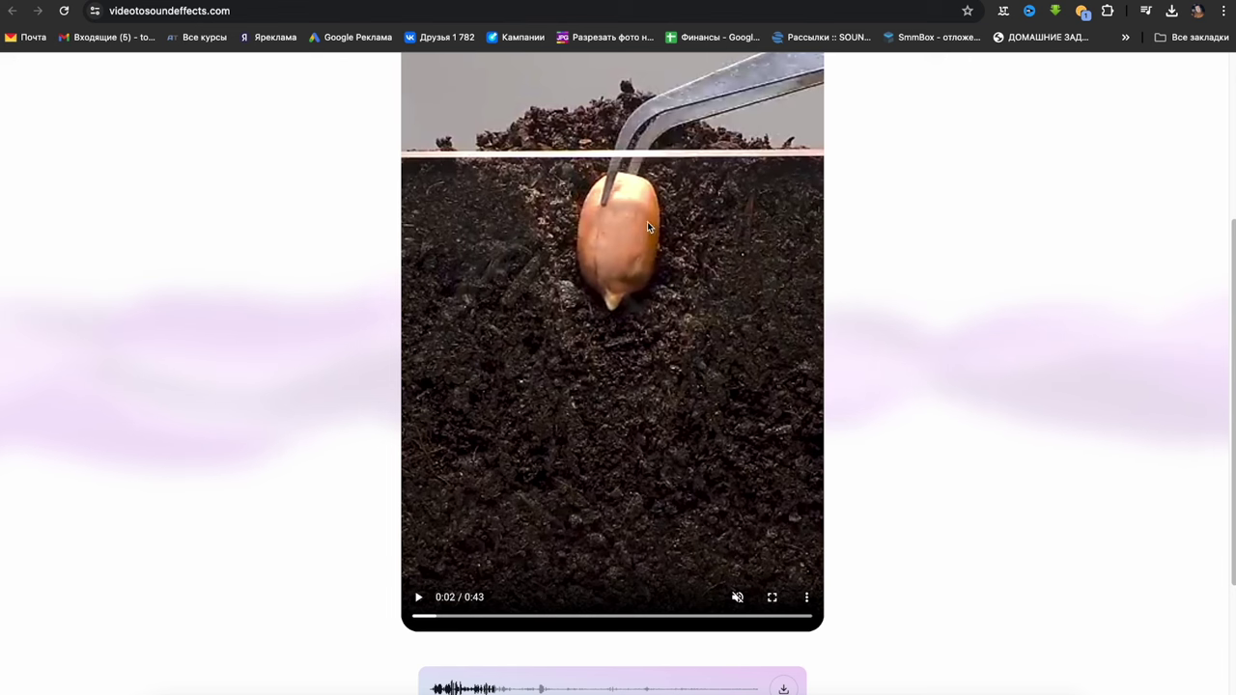
pyautogui.scroll(-2, 501, 496)
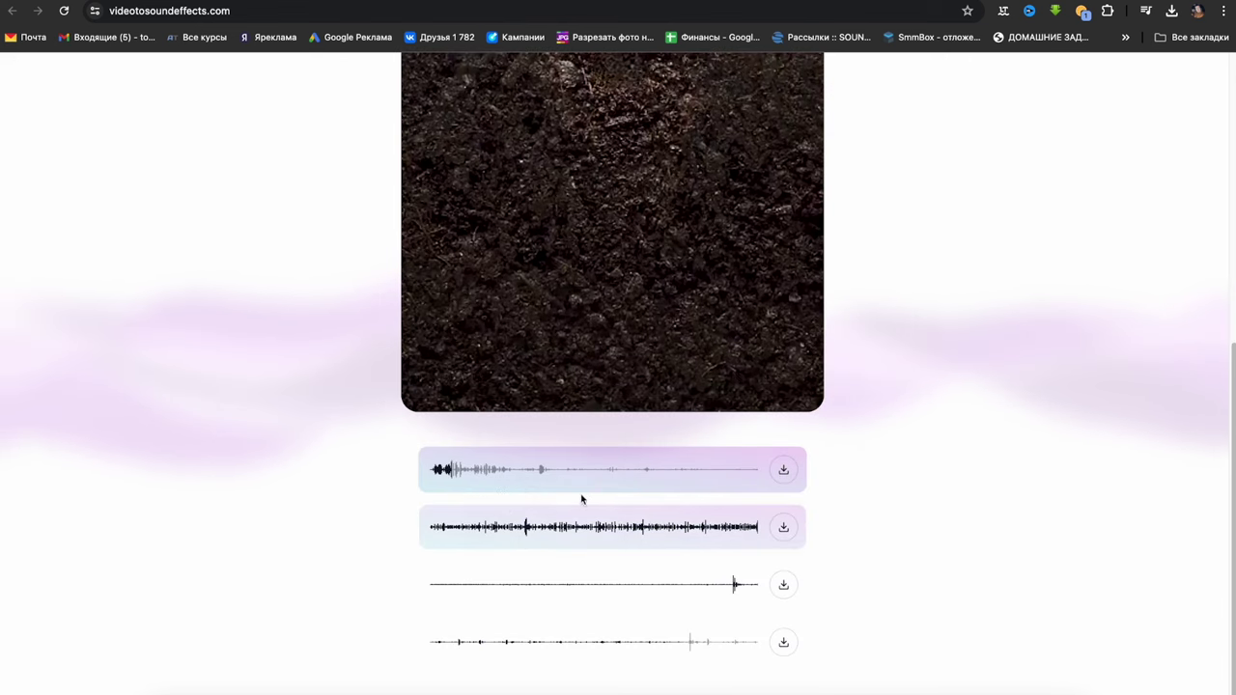
pyautogui.scroll(2, 543, 470)
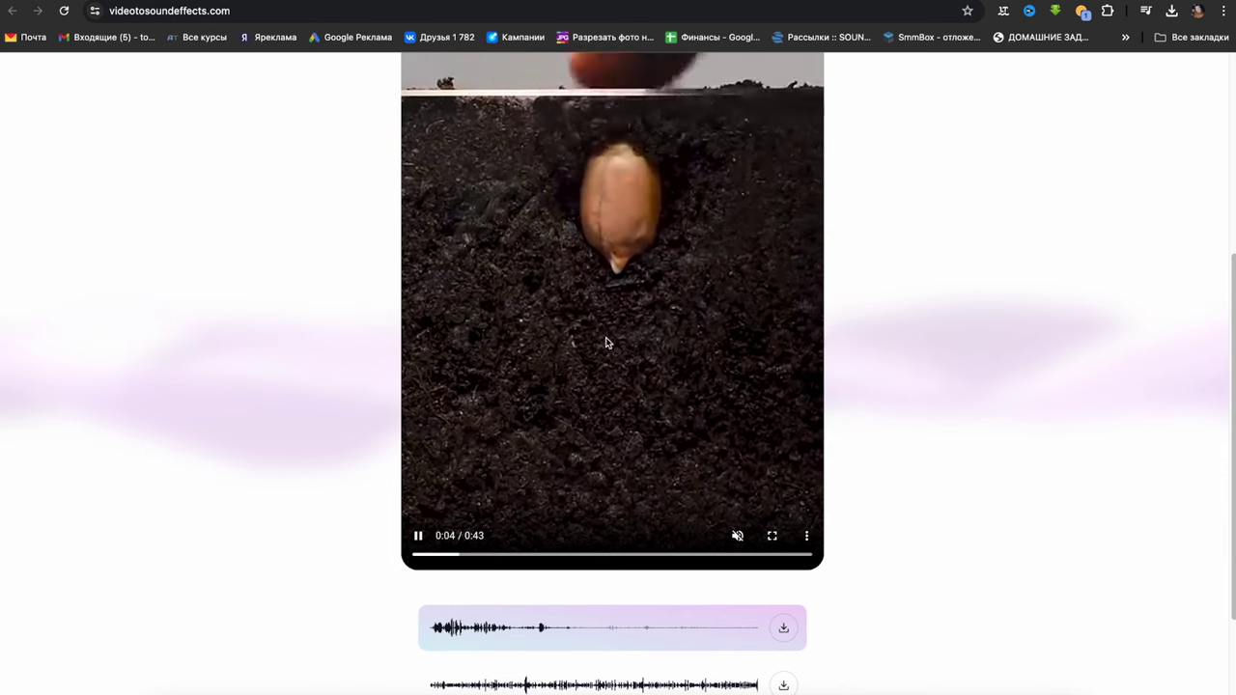
pyautogui.scroll(-2, 605, 342)
pyautogui.click(514, 460)
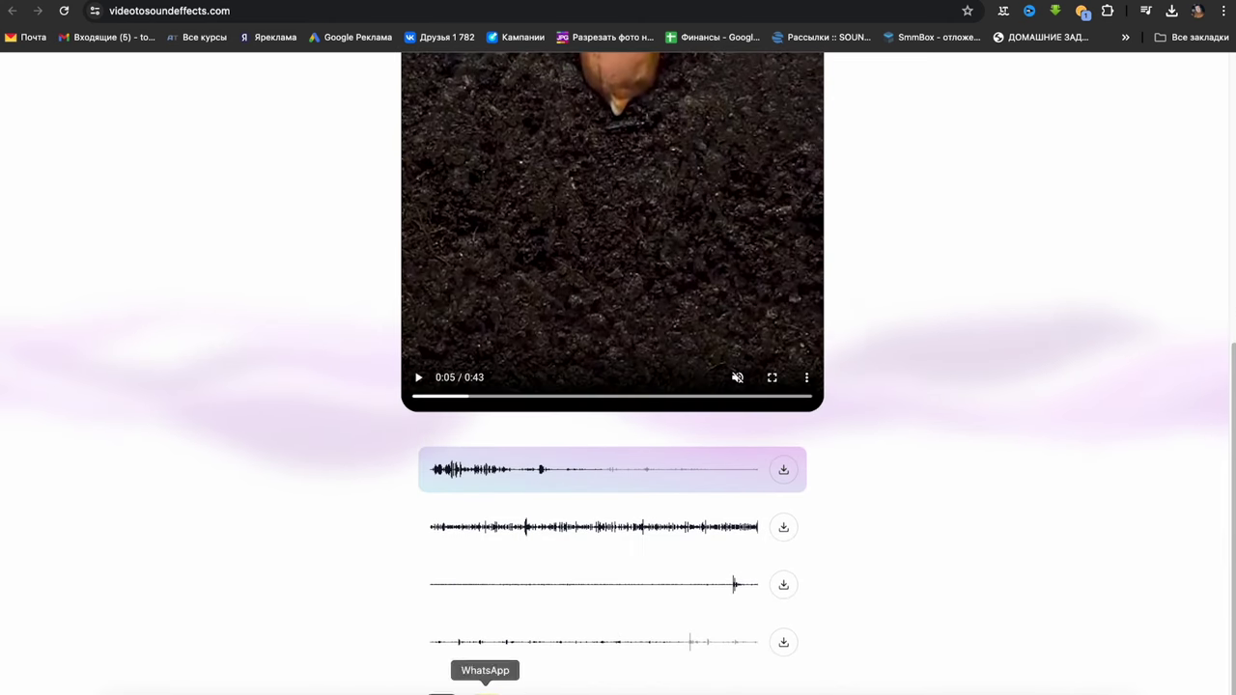
pyautogui.click(352, 692)
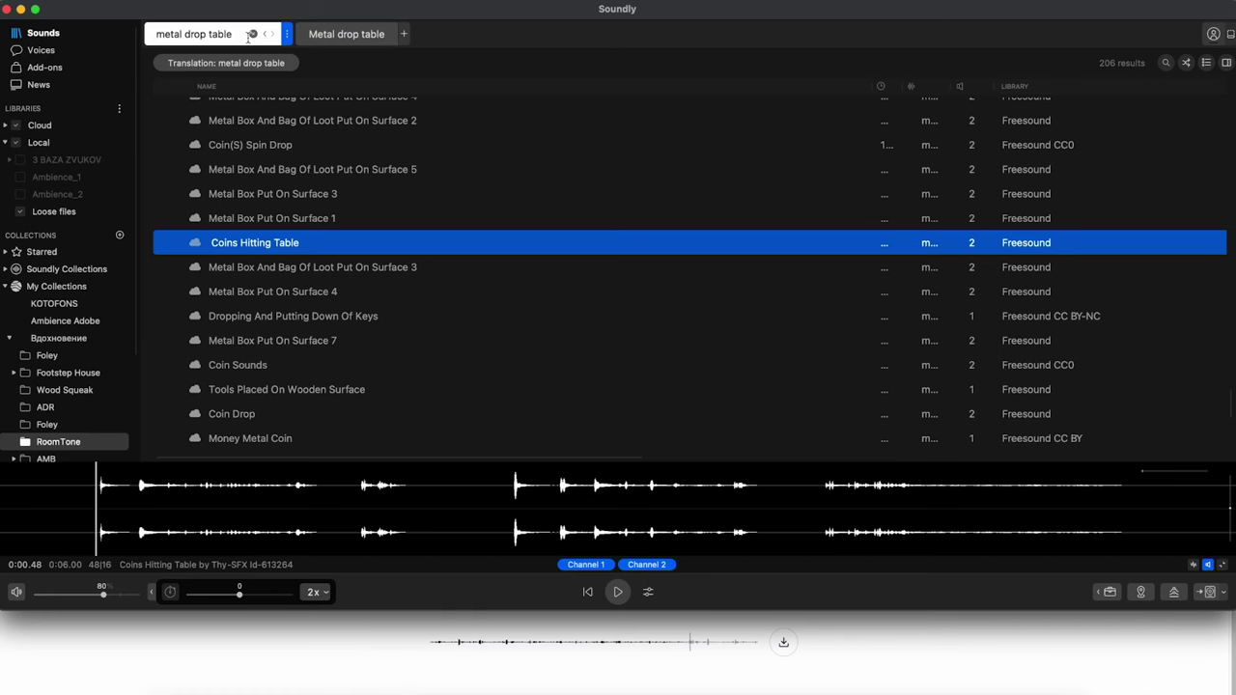
# Search 'dirt move' and preview Low End 01, Earth Scratch, Low End 03 and pouring sand Close 04
pyautogui.click(253, 33)
pyautogui.write('orga')
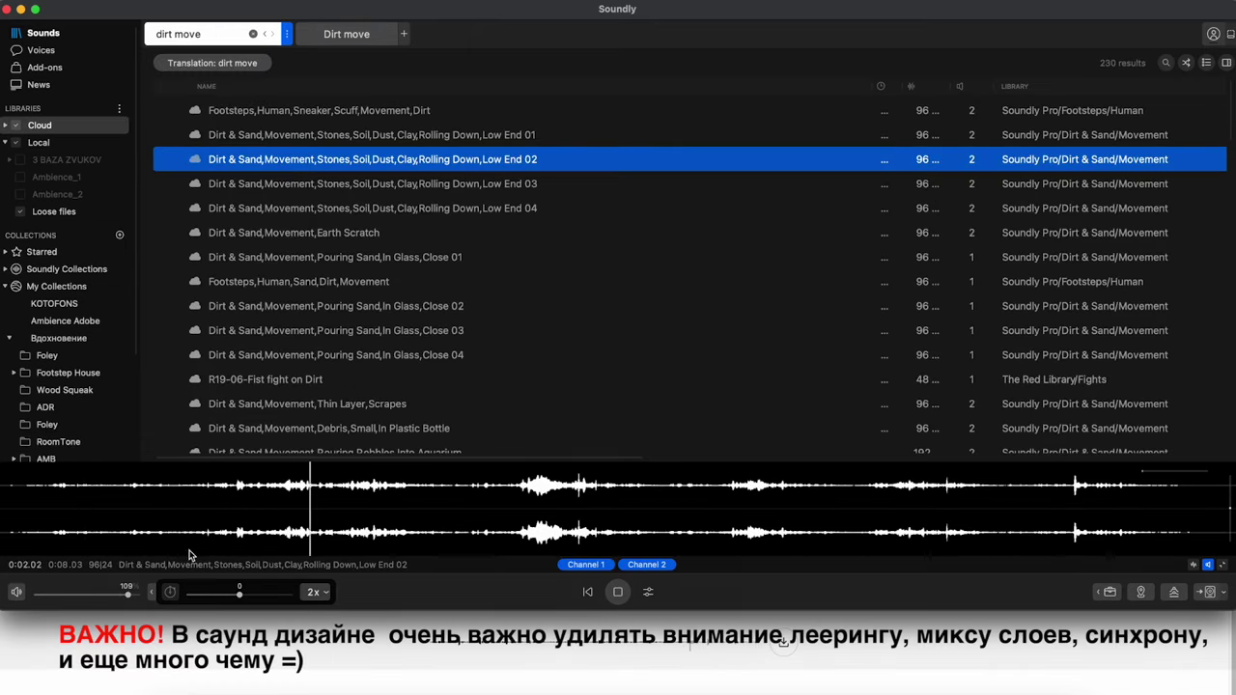
pyautogui.click(310, 143)
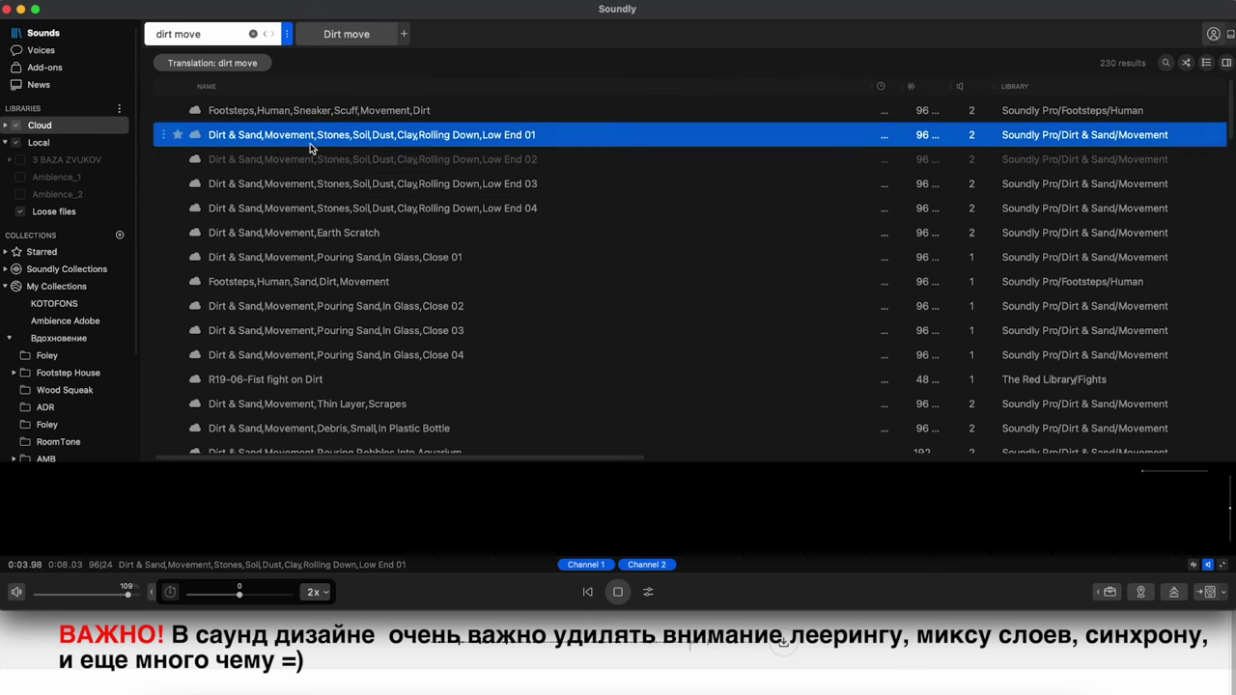
pyautogui.click(335, 231)
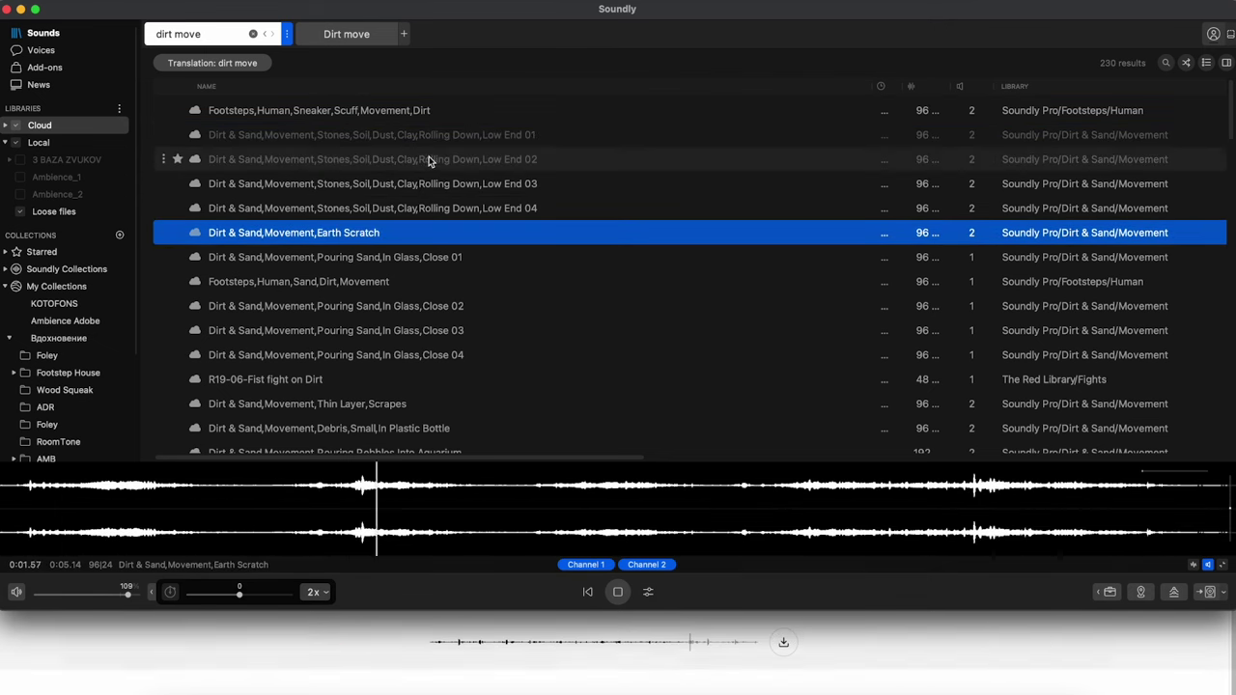
pyautogui.press('space')
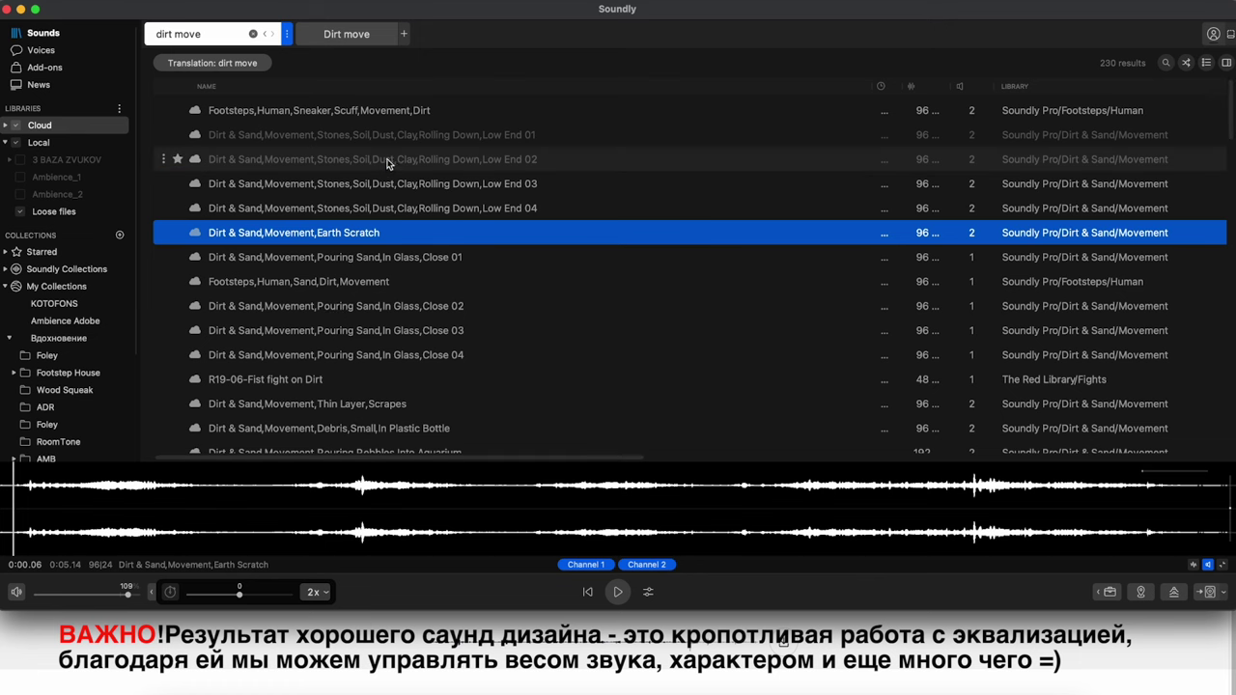
pyautogui.click(280, 184)
pyautogui.click(331, 354)
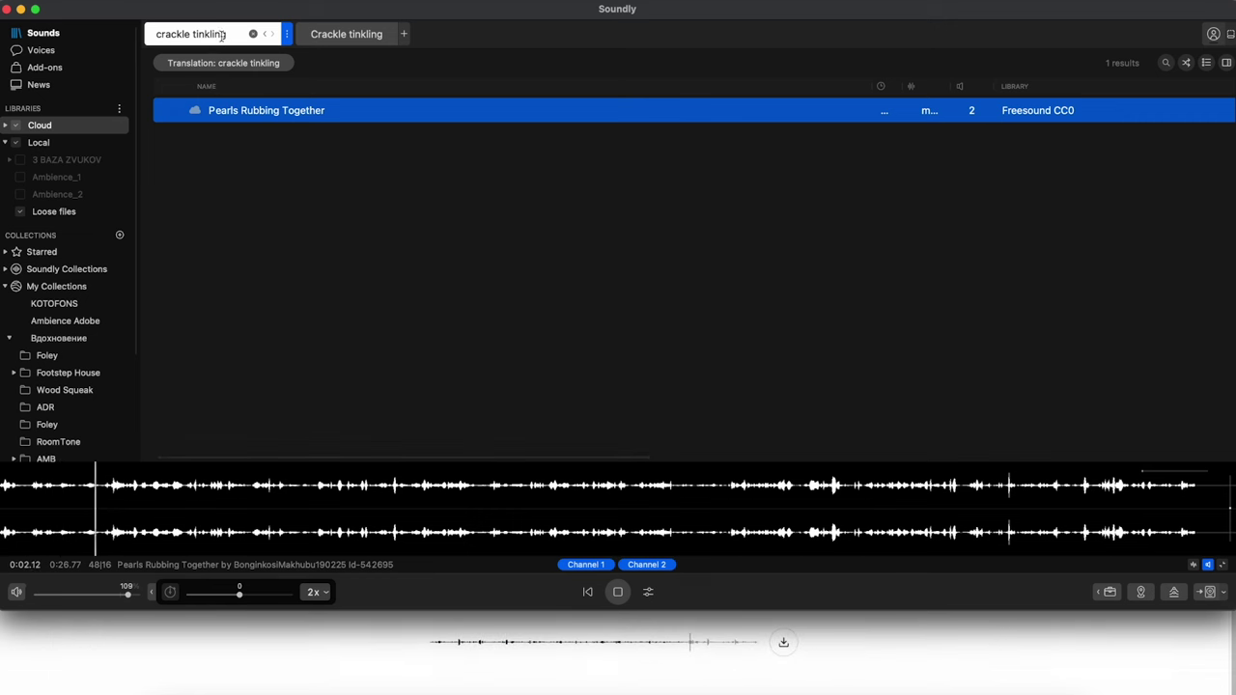
# Search 'crackle wood' and preview wood friction Cinematic Texture 01 and the Turkey fireplace crackle
pyautogui.write('wood')
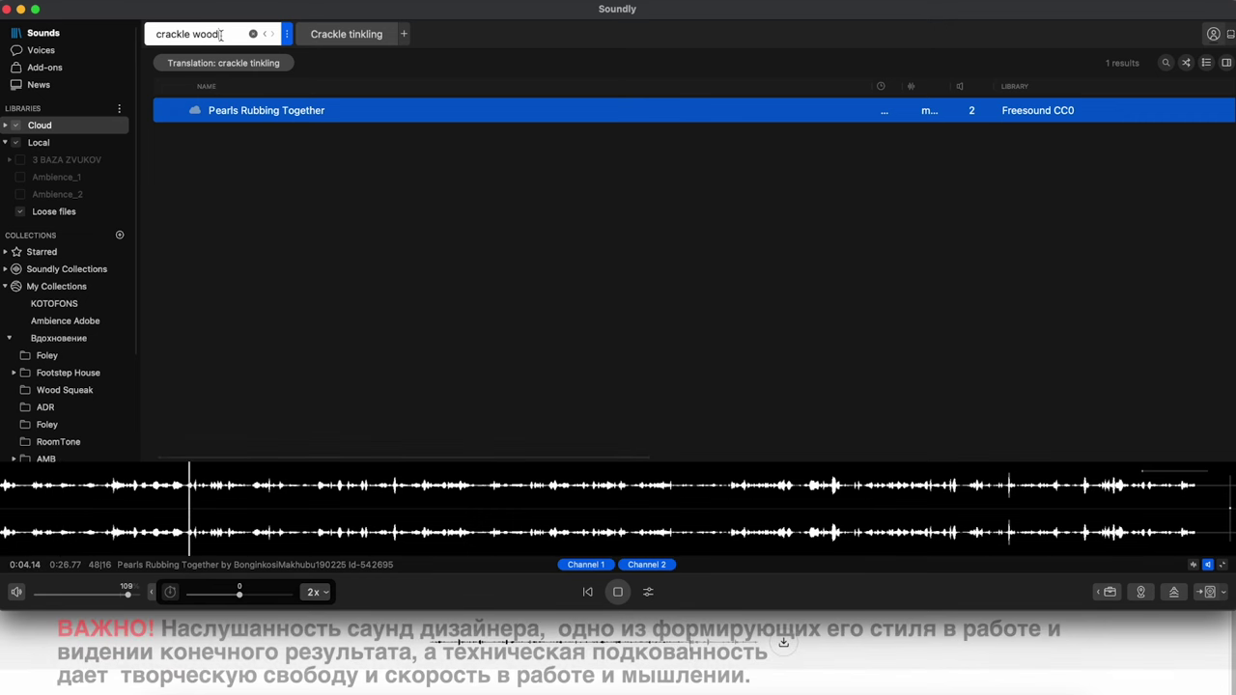
pyautogui.press('Return')
pyautogui.click(269, 132)
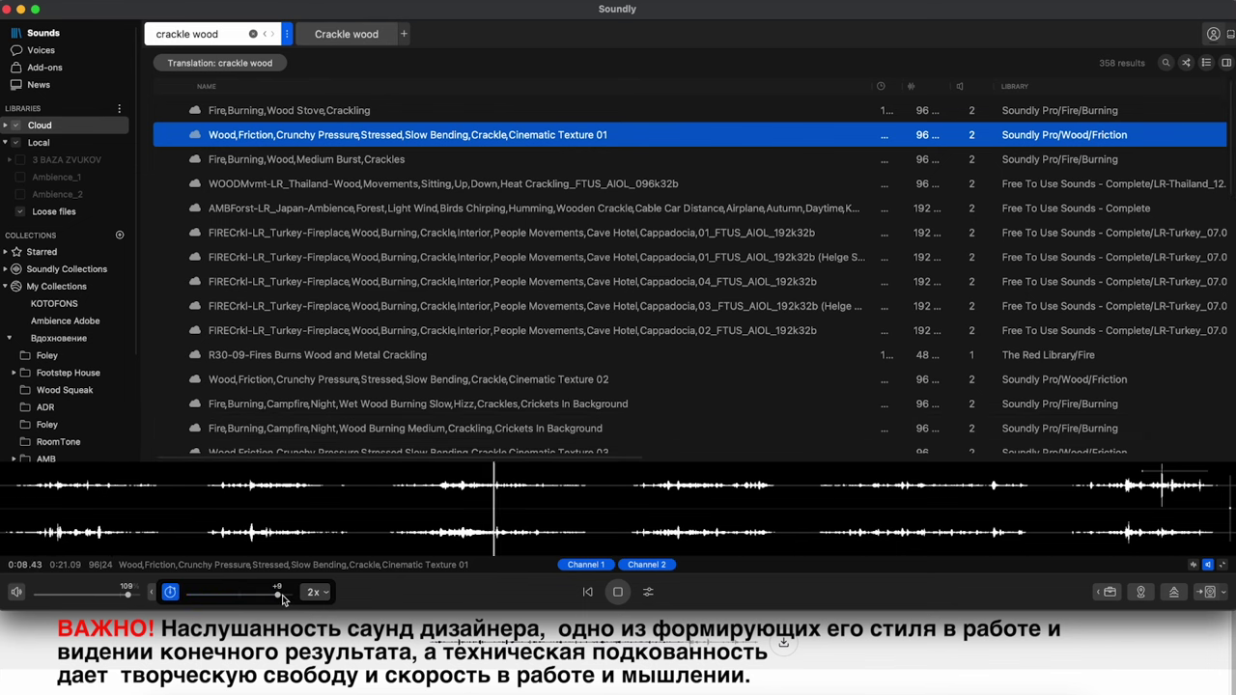
pyautogui.click(302, 233)
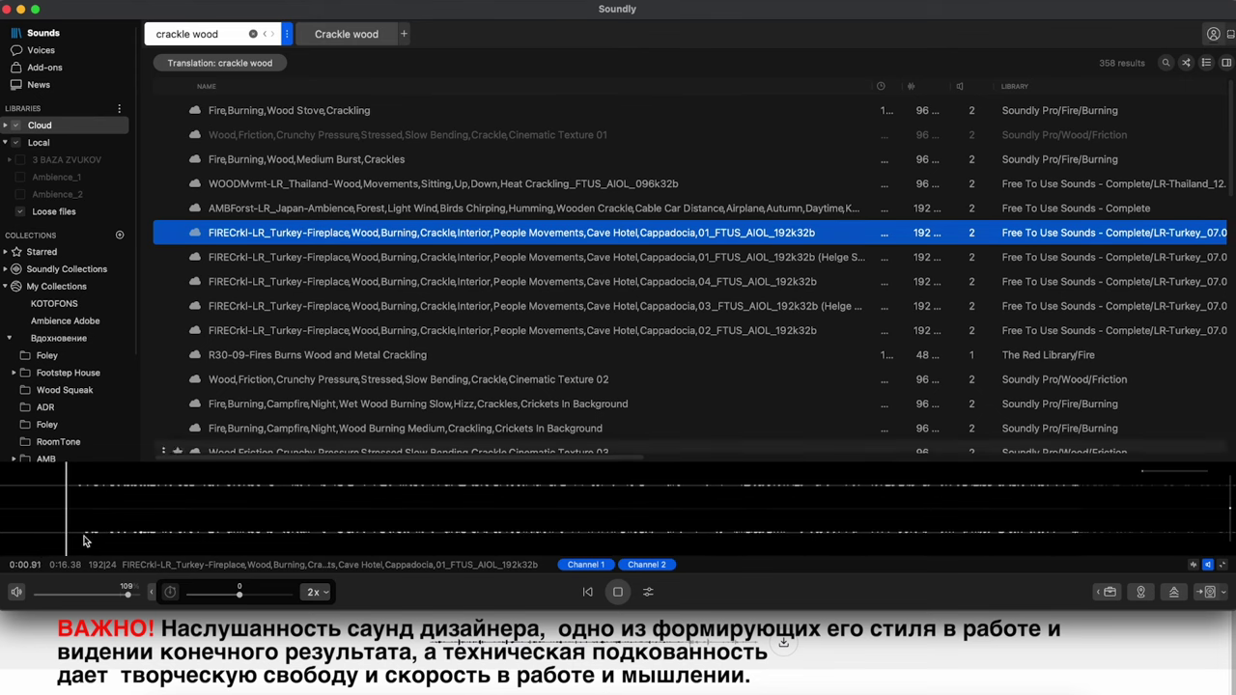
pyautogui.press('space')
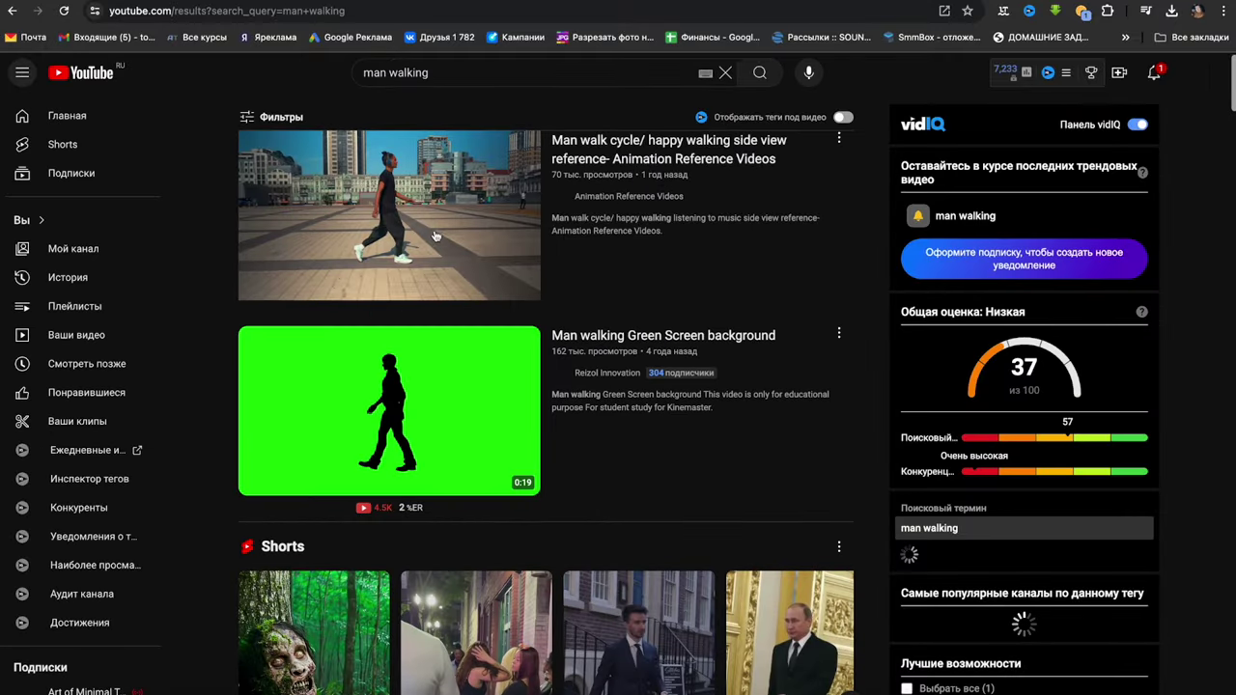
# Download the 'Man walk cycle' video as a 3.2 MB mp4, then return to videotosoundeffects.com
pyautogui.click(435, 237)
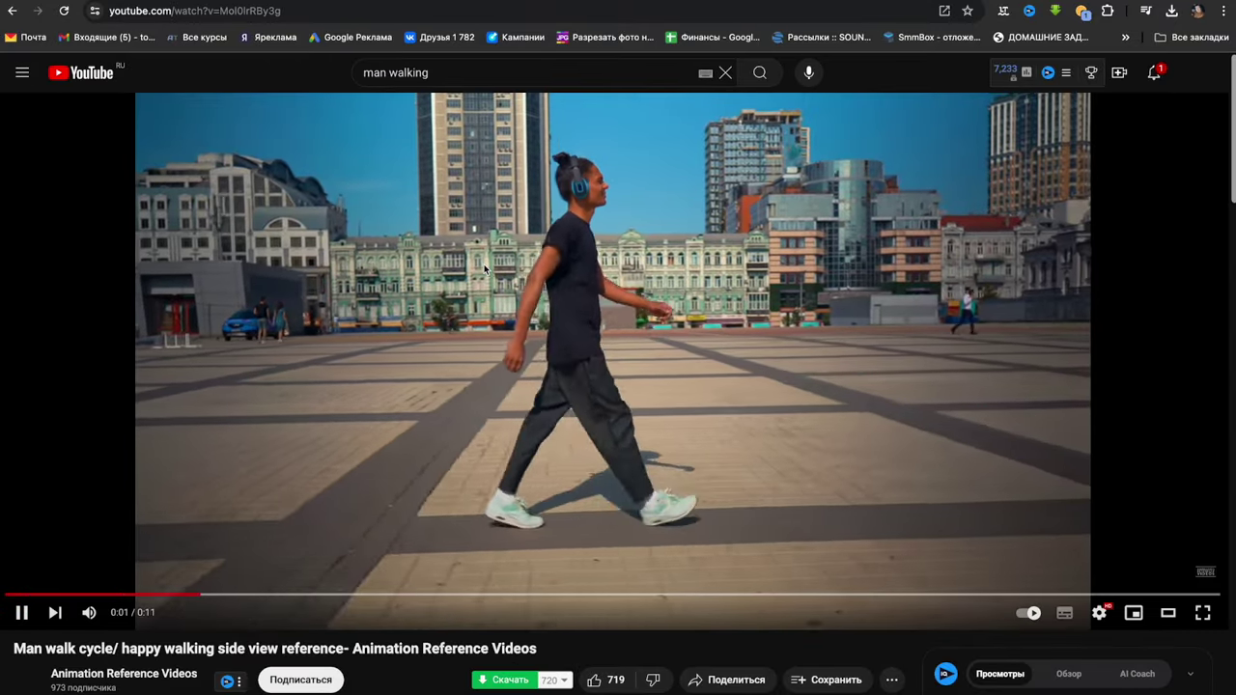
pyautogui.click(484, 263)
pyautogui.scroll(-3, 790, 505)
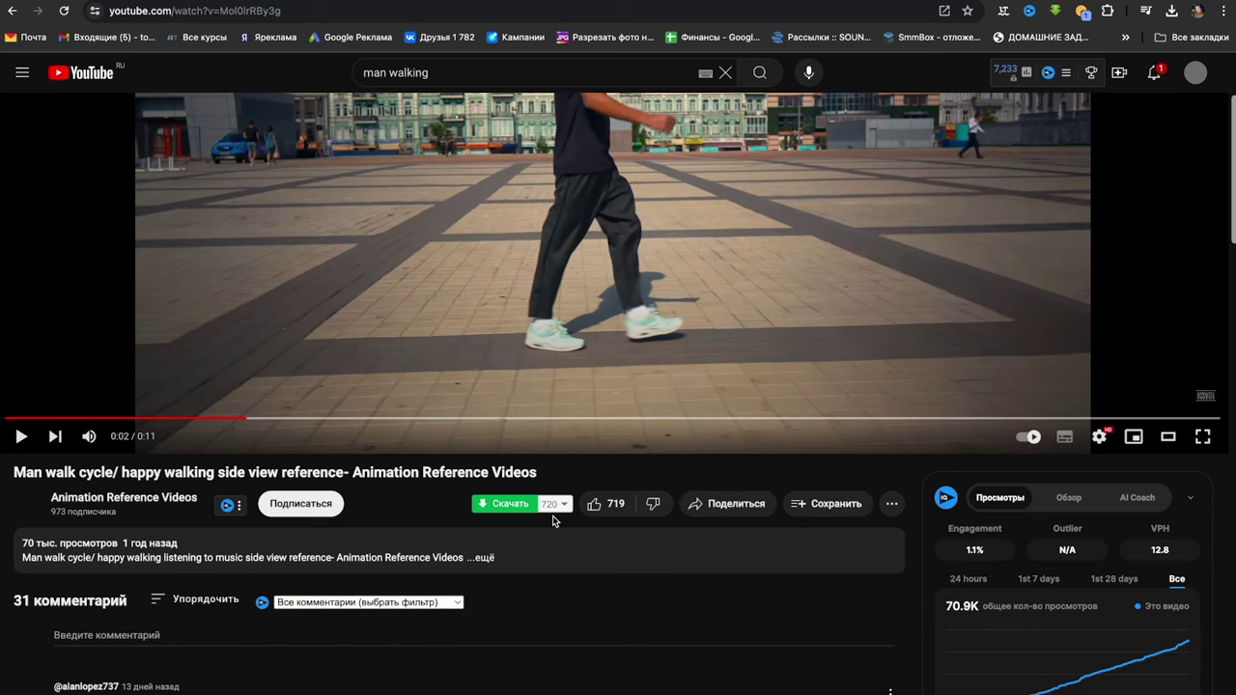
pyautogui.click(502, 506)
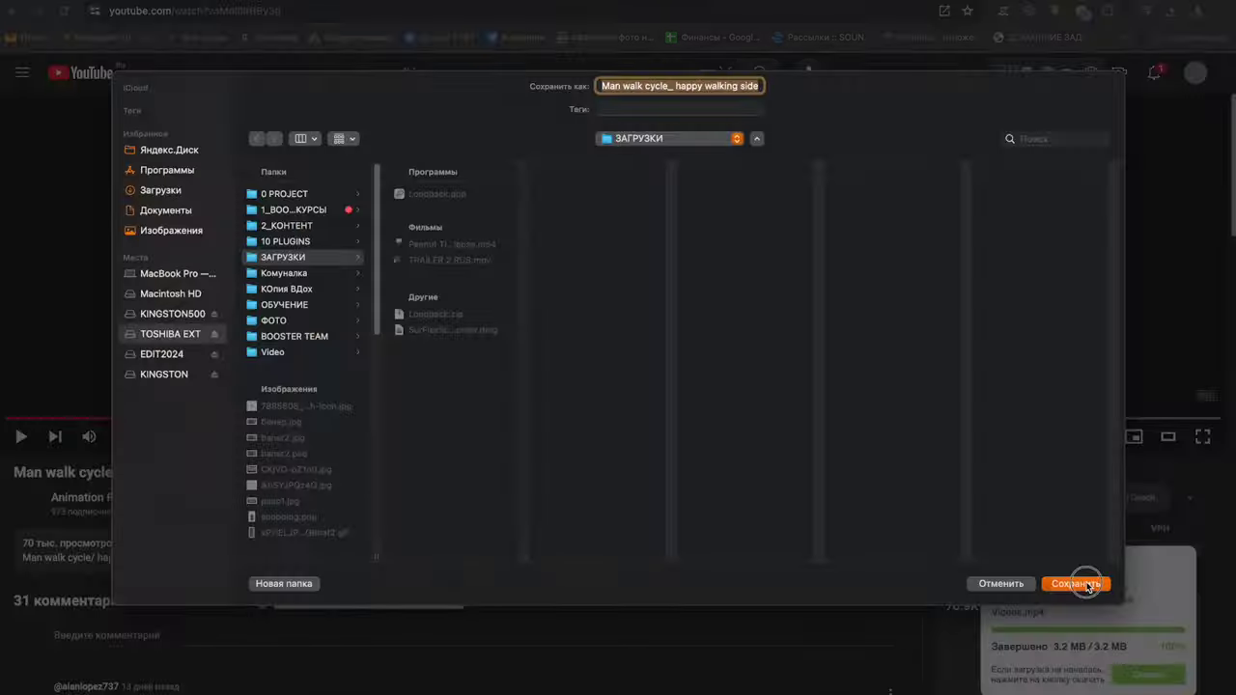
pyautogui.click(1080, 583)
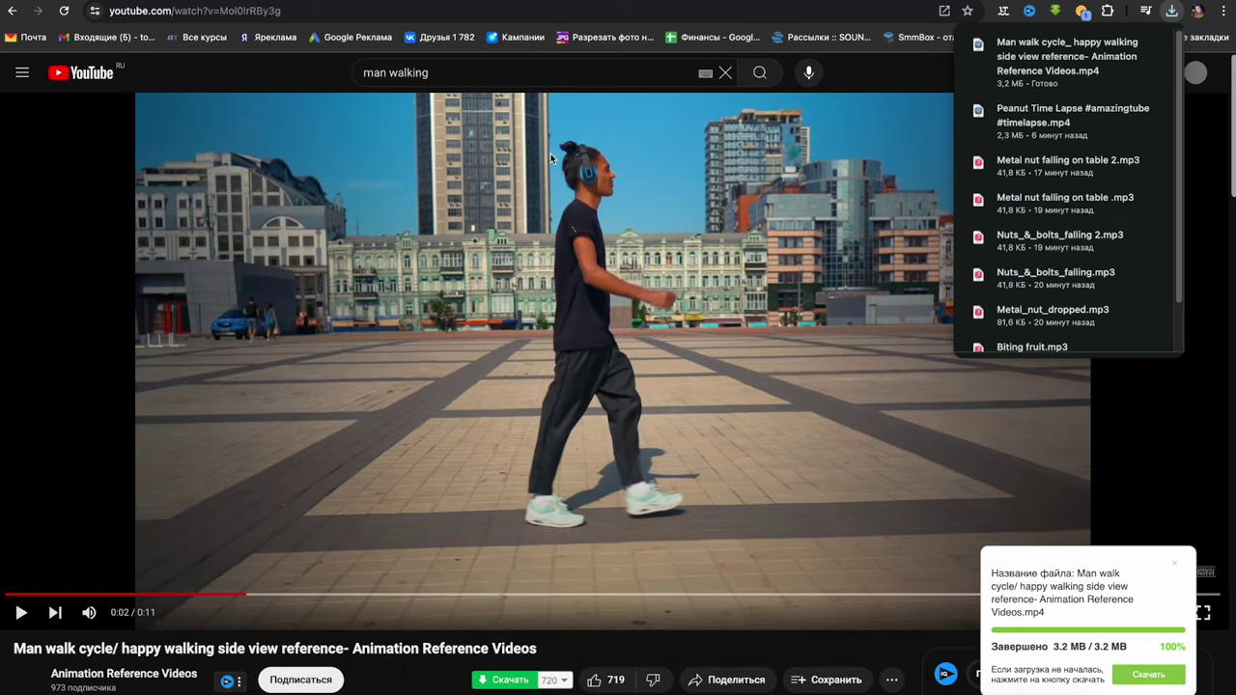
pyautogui.click(937, 146)
pyautogui.click(938, 145)
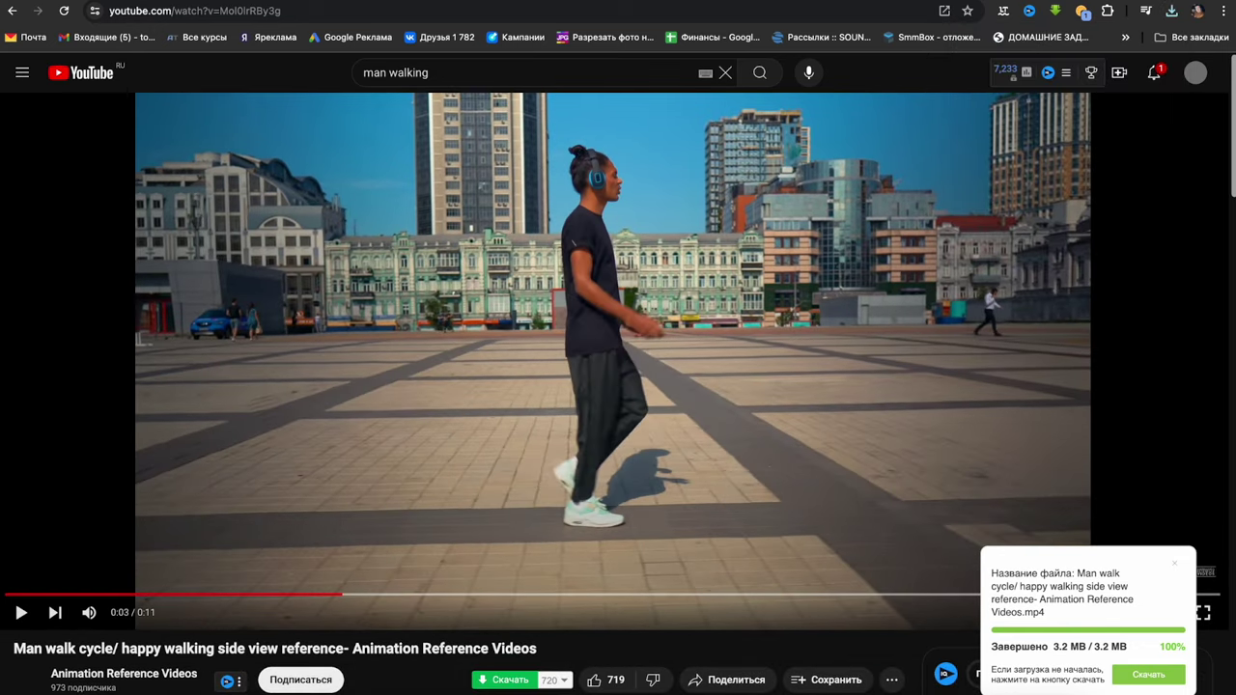
pyautogui.click(1091, 2)
pyautogui.scroll(5, 731, 214)
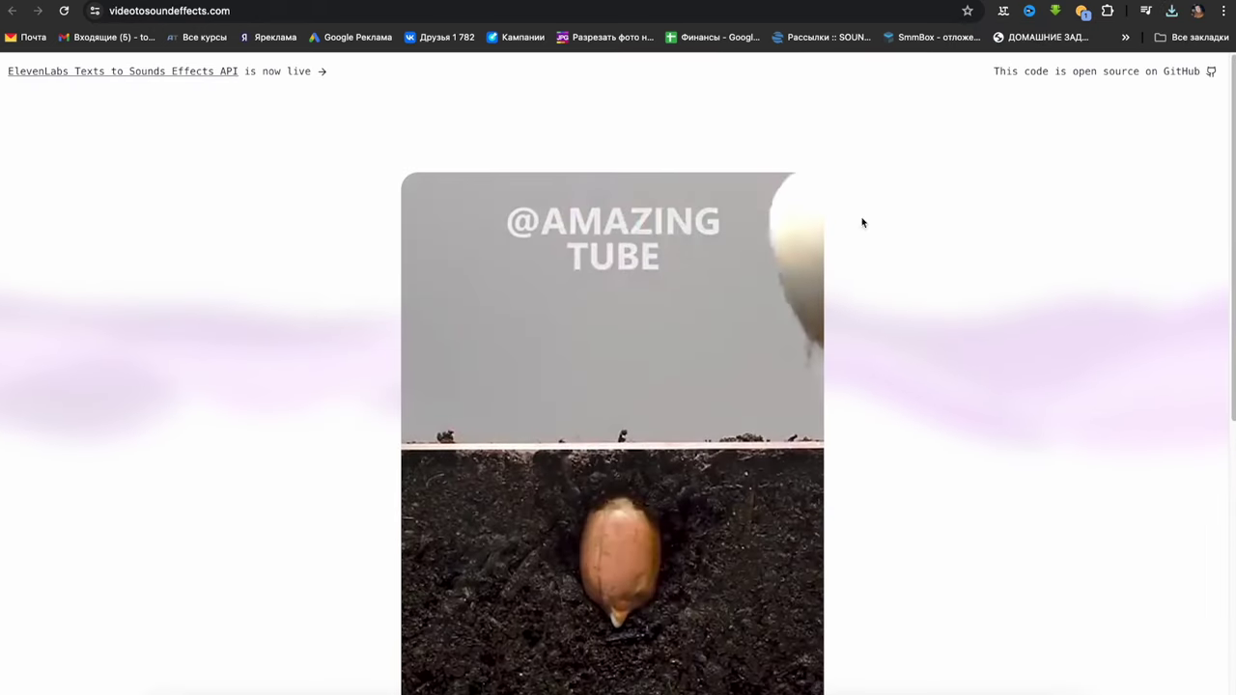
# Upload the walking-man video and audition the second and third generated sounds with it
pyautogui.click(64, 11)
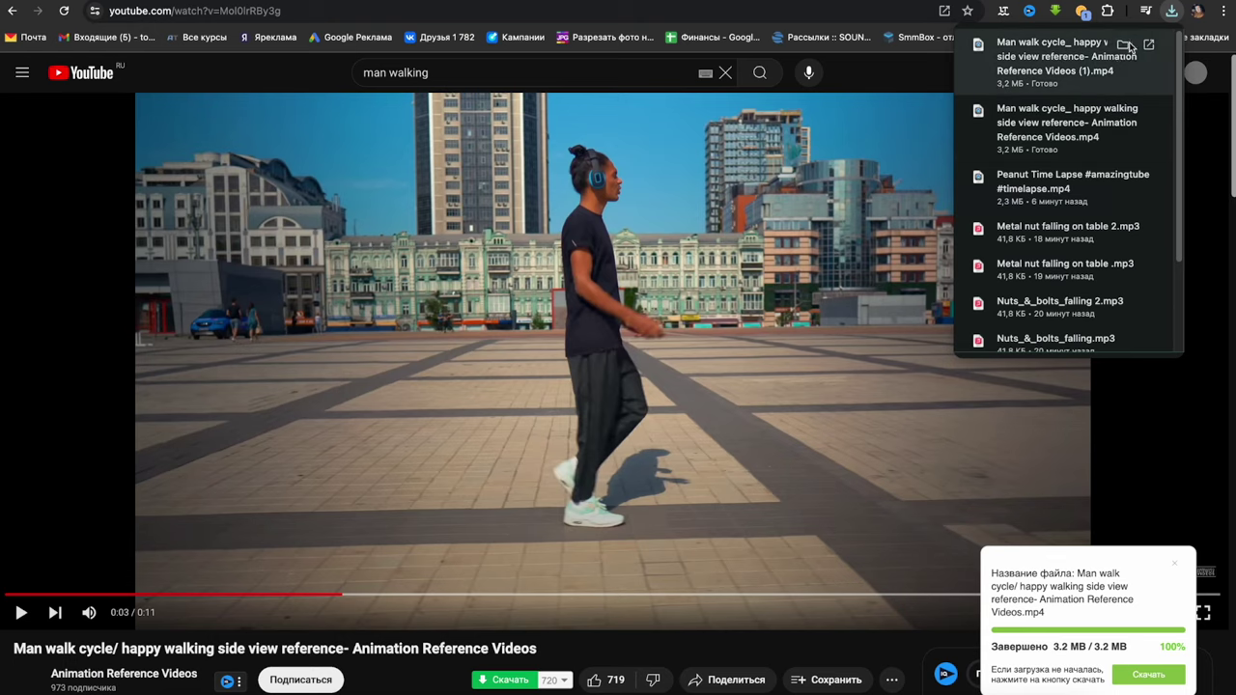
pyautogui.click(1126, 44)
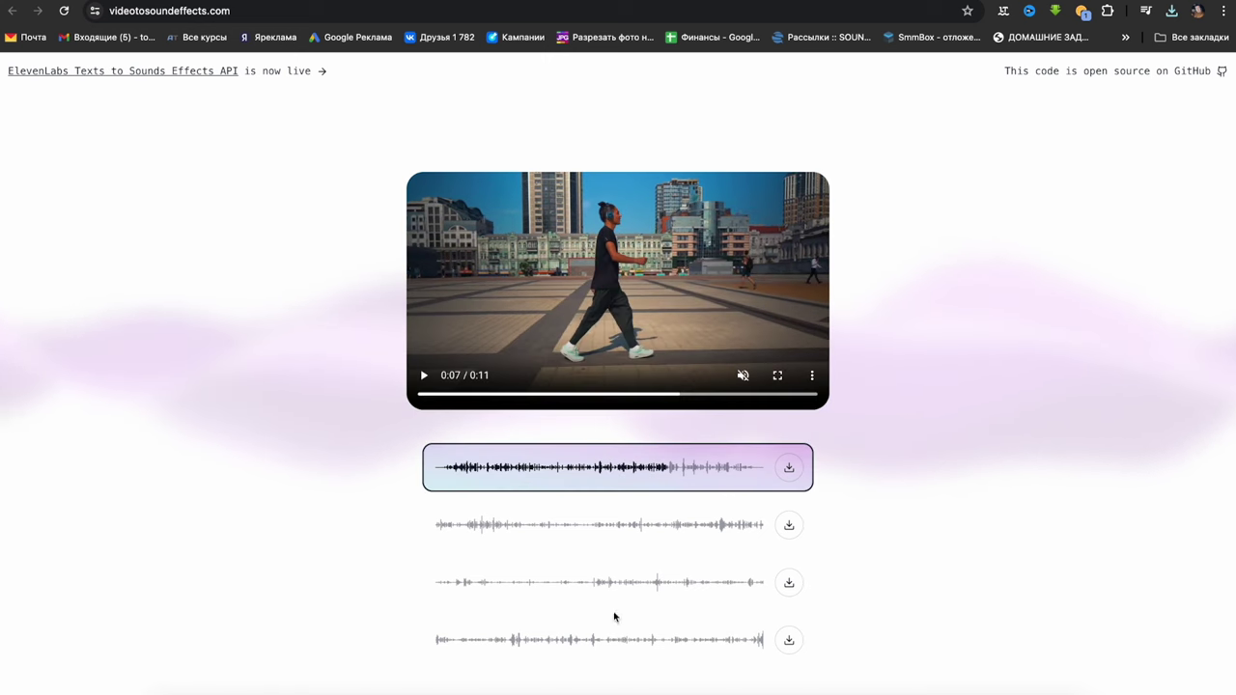
pyautogui.click(565, 511)
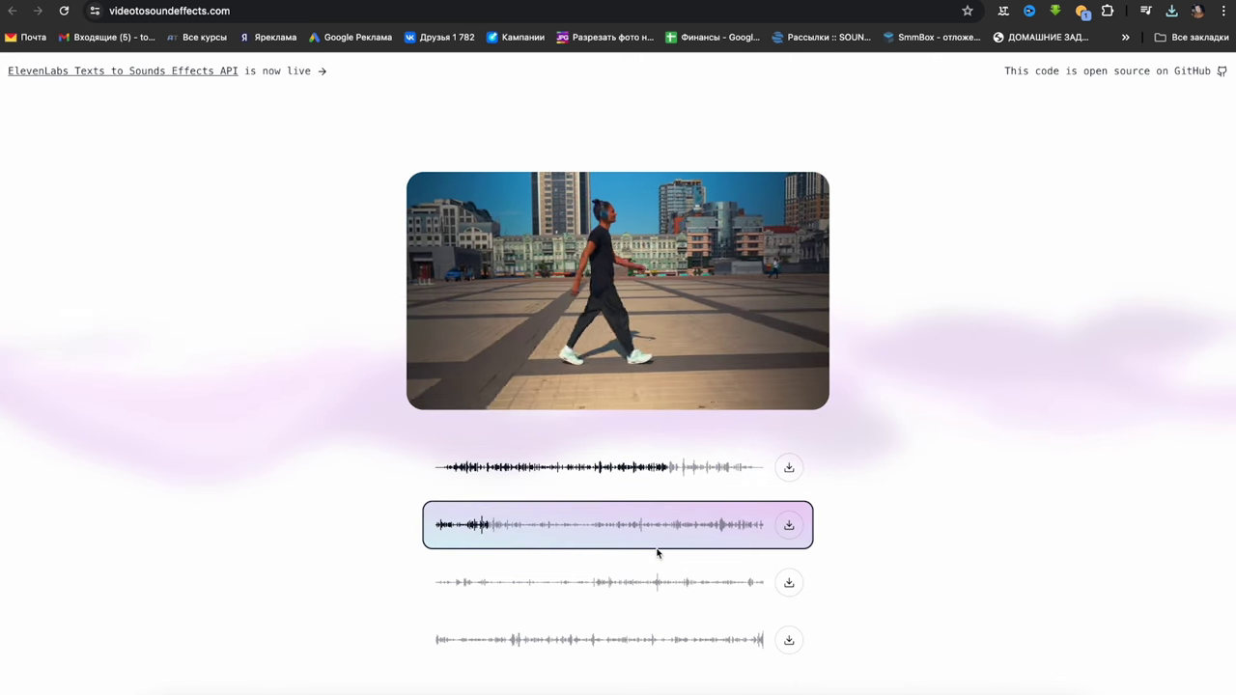
pyautogui.click(624, 588)
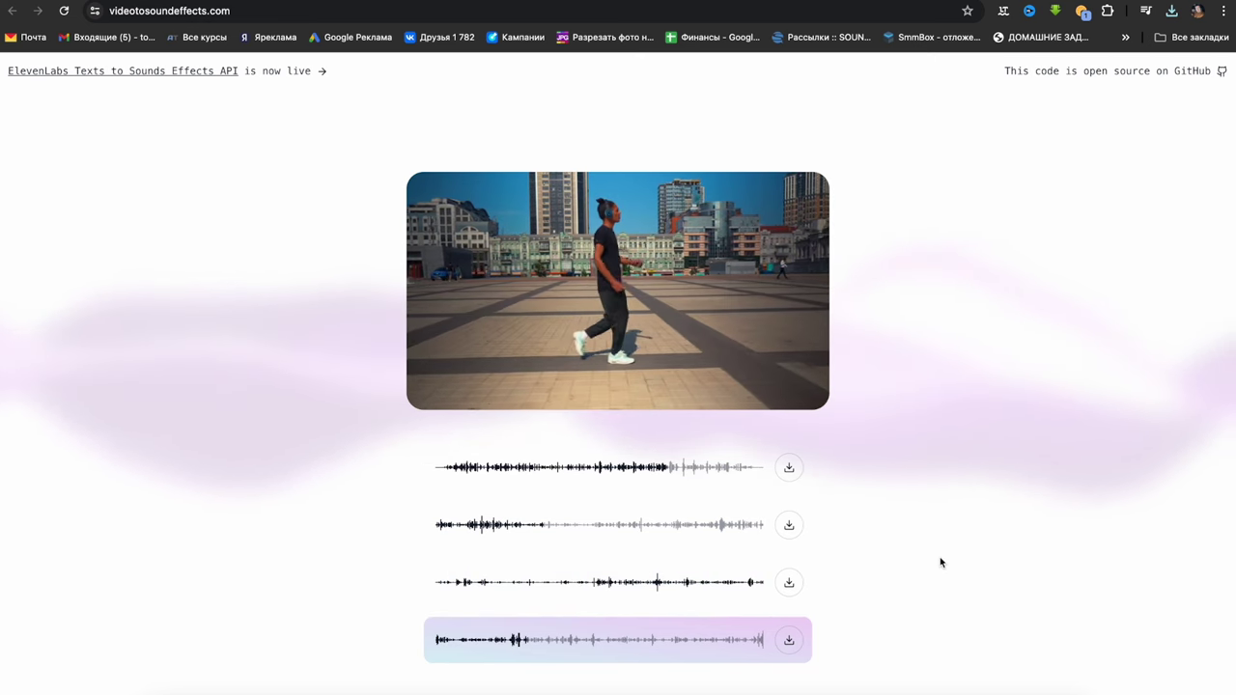
pyautogui.click(612, 580)
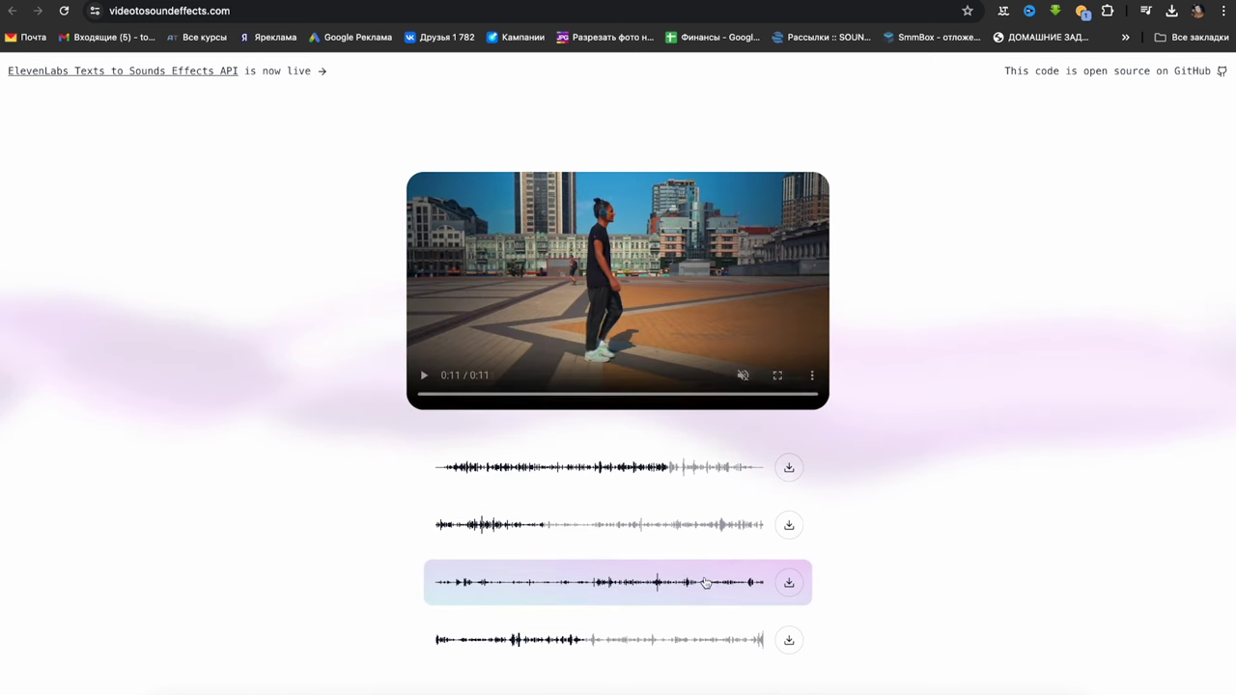
pyautogui.click(647, 533)
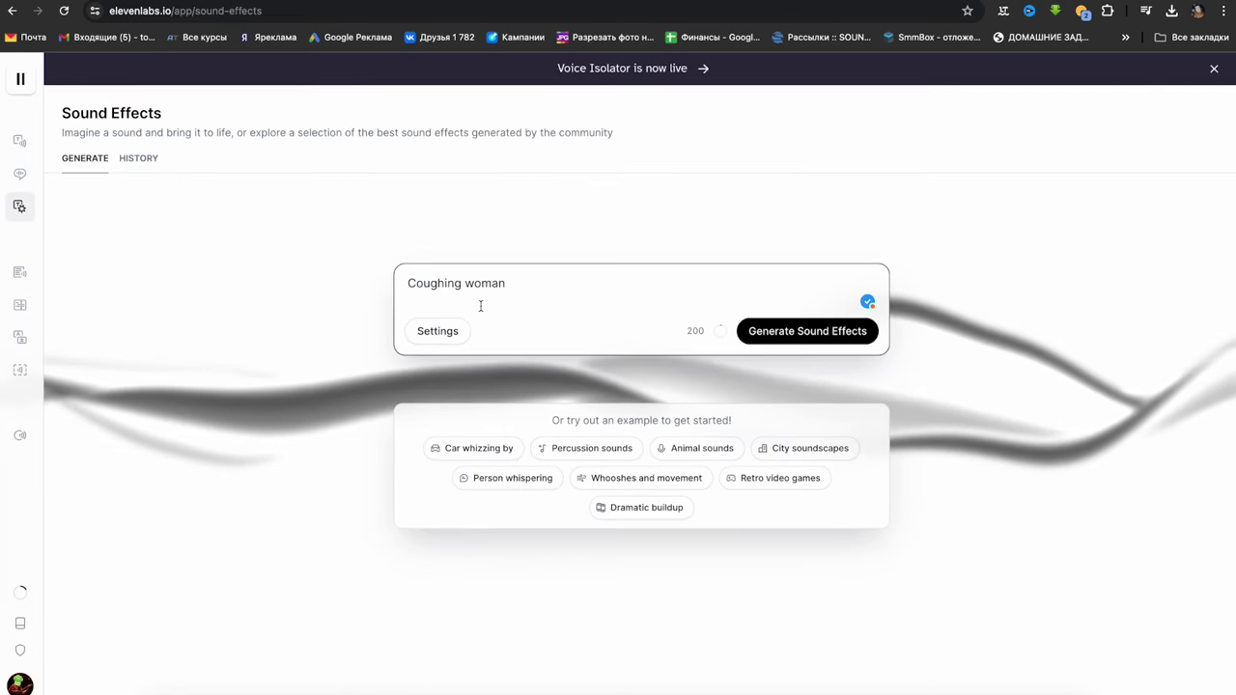
# Delete the 'Coughing woman' prompt and go to the Speech Synthesis page
pyautogui.moveTo(480, 306); pyautogui.dragTo(309, 268)
pyautogui.press('BackSpace')
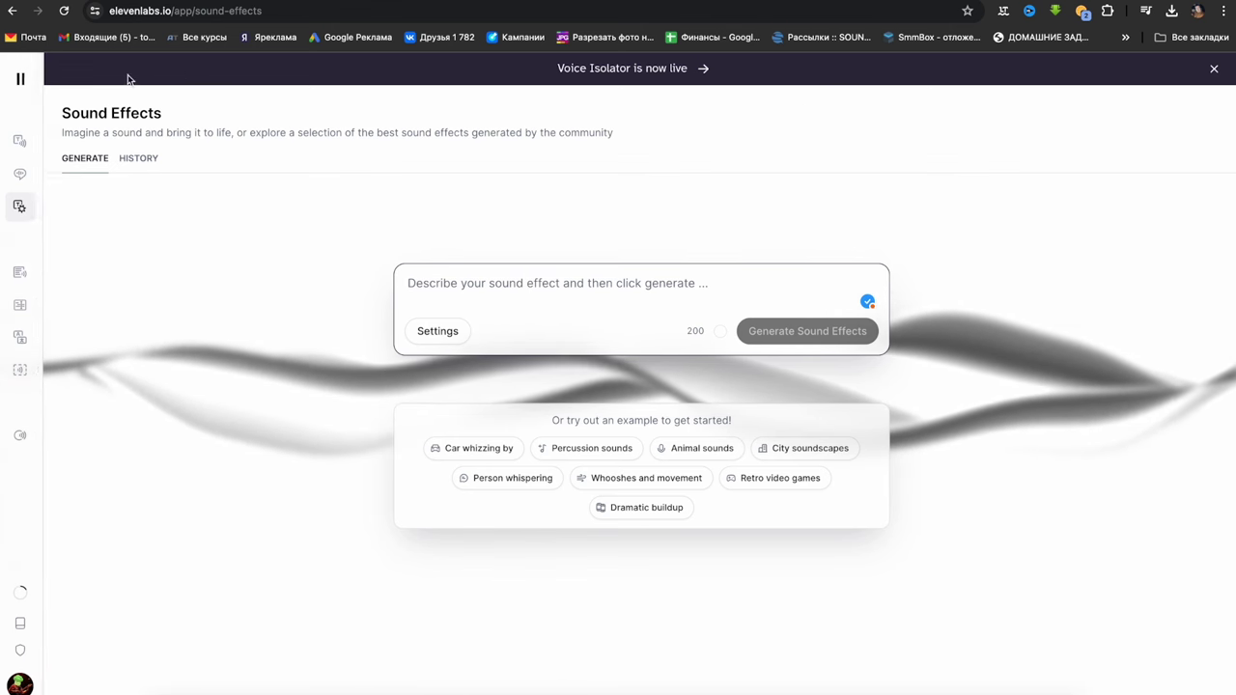
pyautogui.moveTo(20, 174)
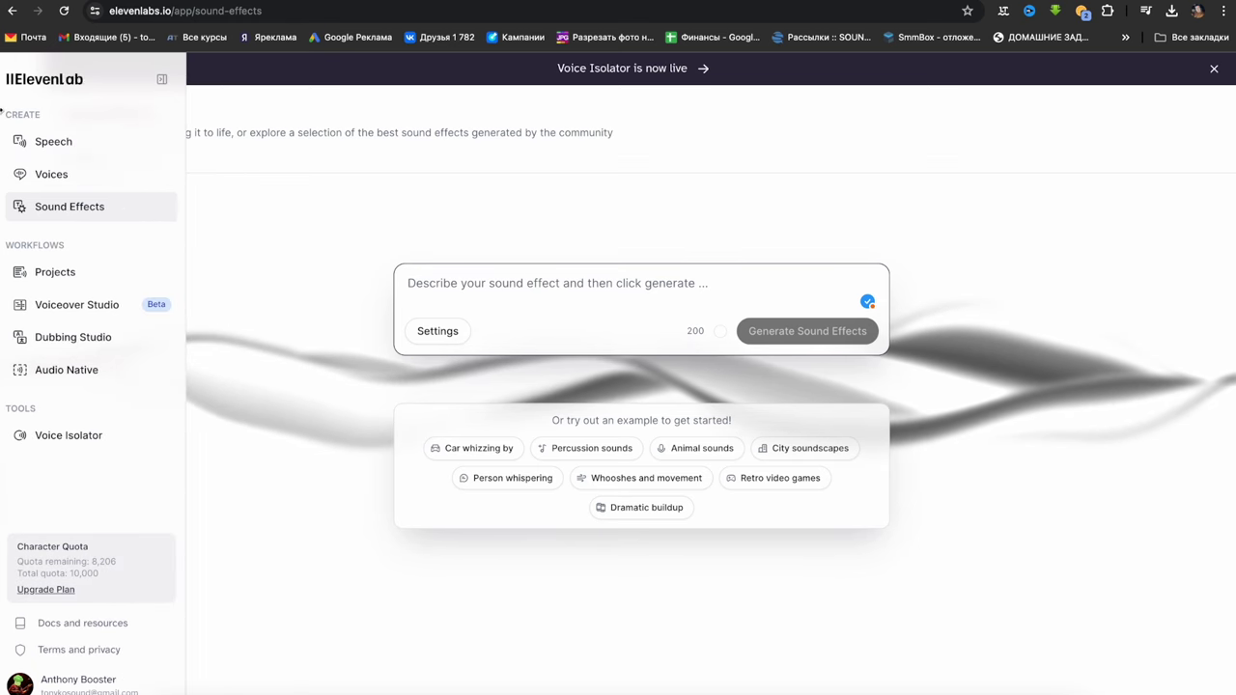
pyautogui.moveTo(19, 141)
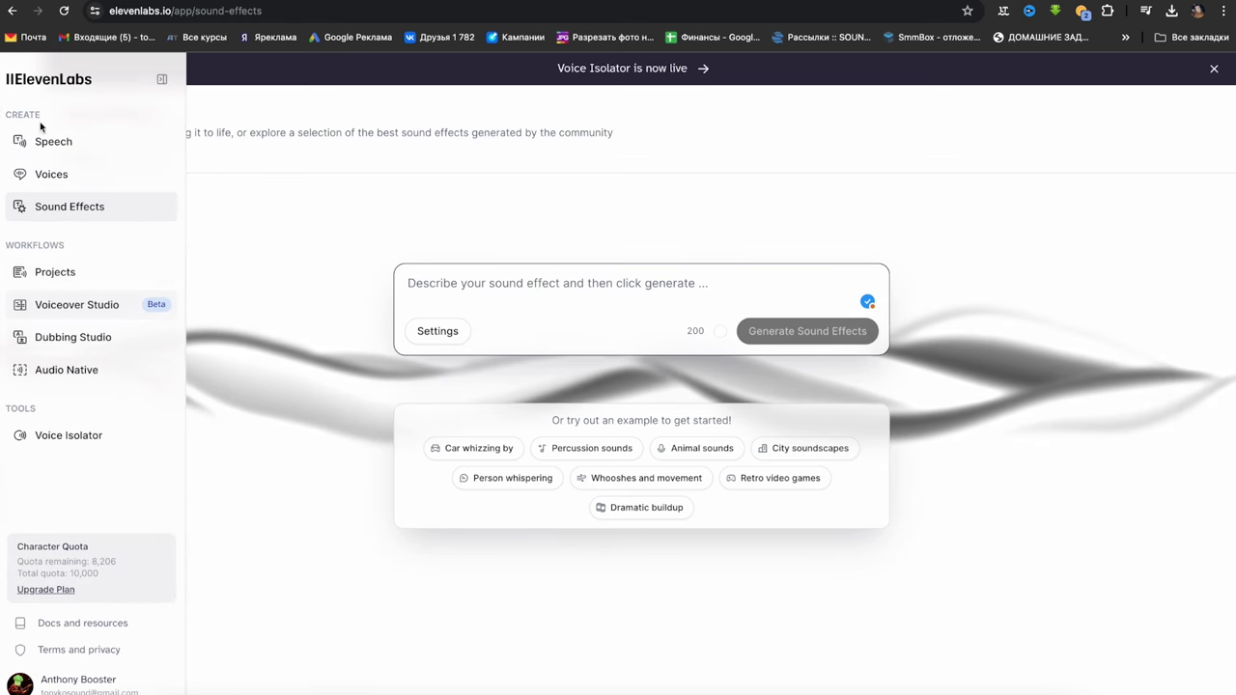
pyautogui.click(72, 82)
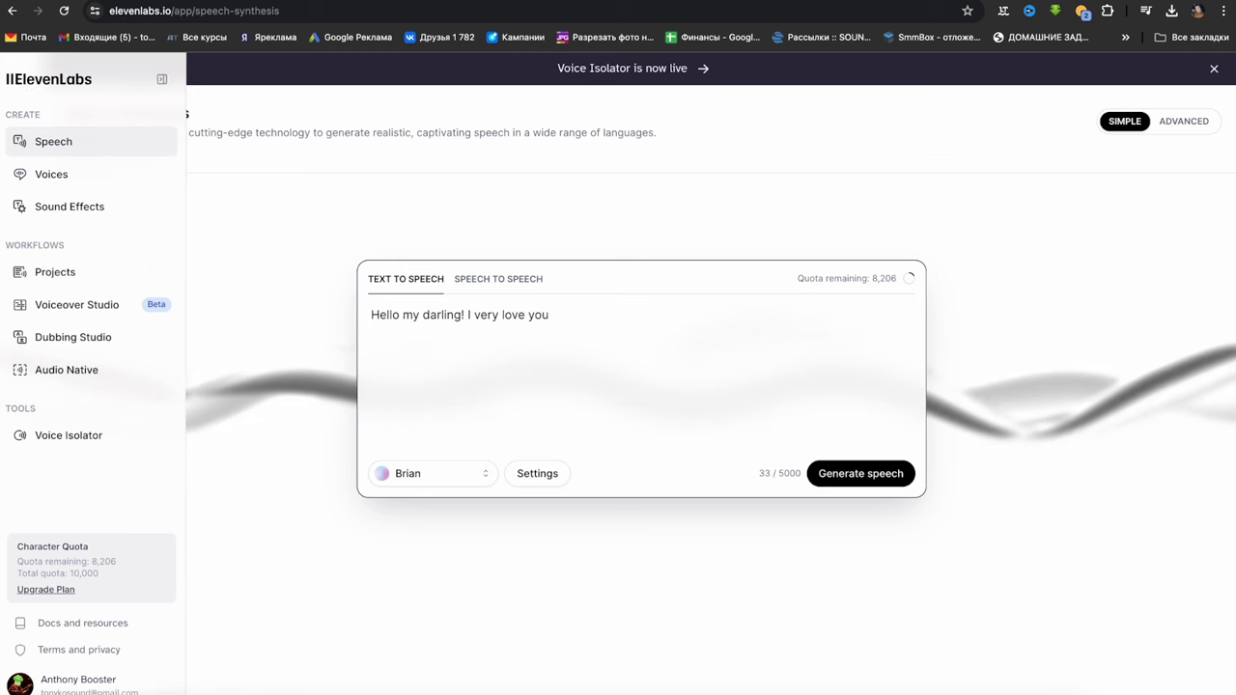